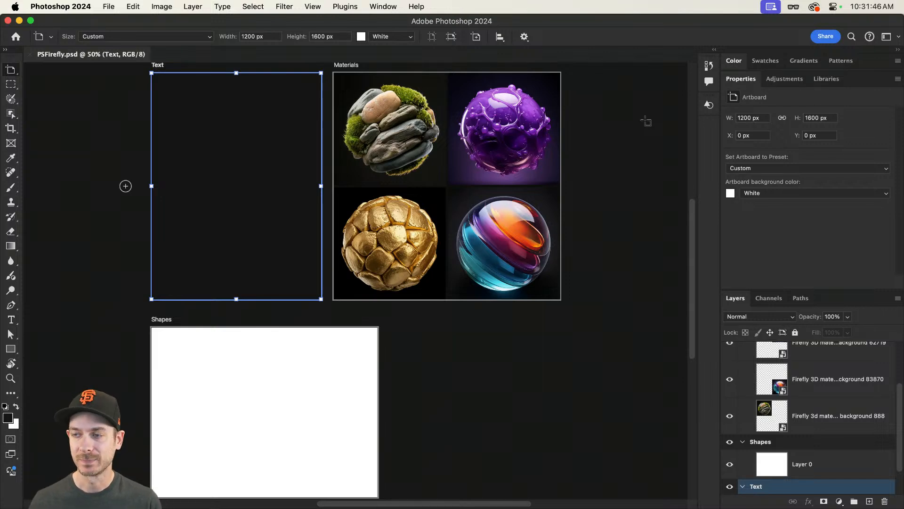
Step: Create a text layer containing the letter P on the Text artboard
scroll(153, 93, "up", 1)
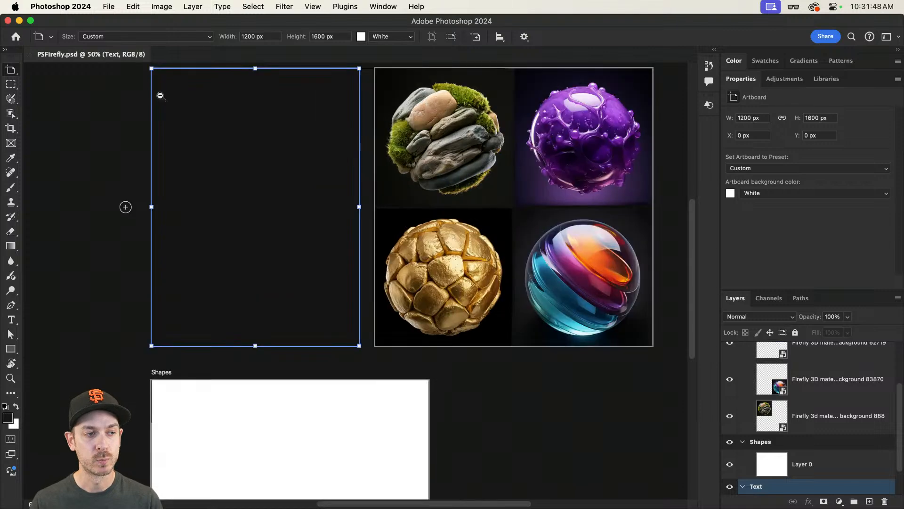
scroll(161, 96, "up", 2)
left_click_drag(159, 103, 193, 122)
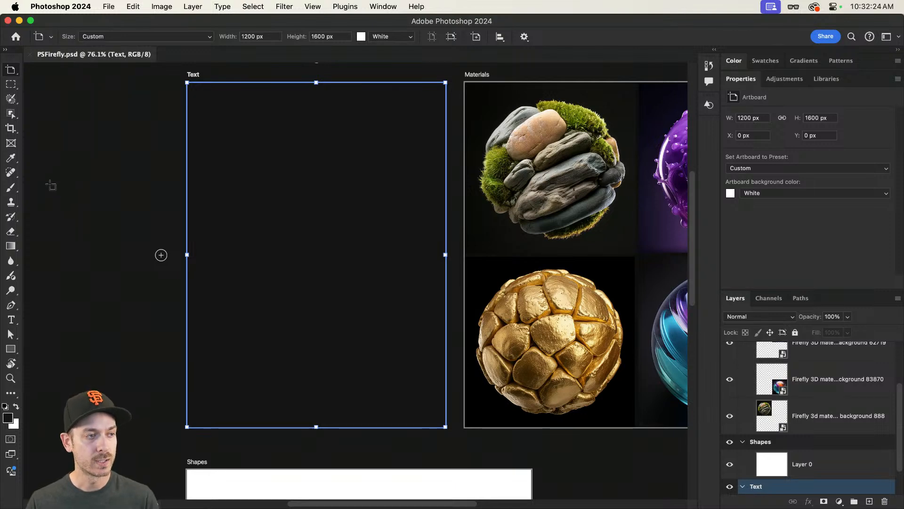
left_click(11, 320)
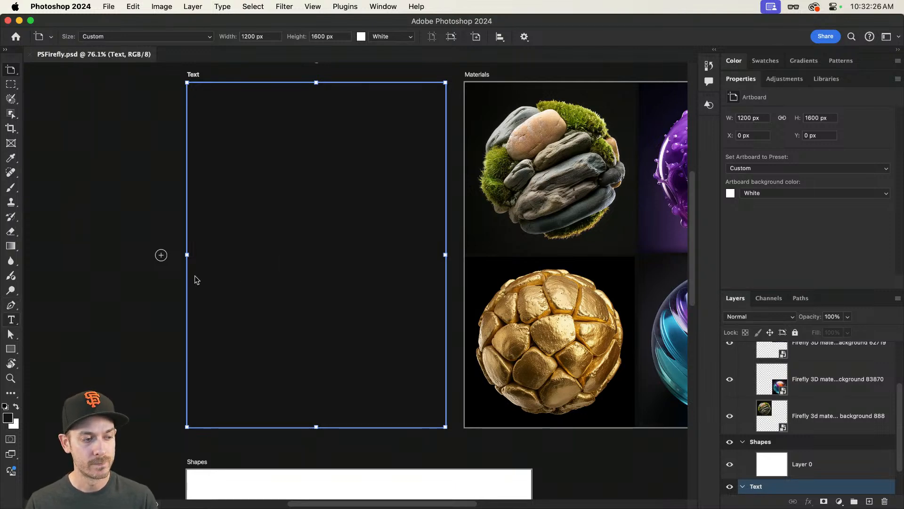
key("t")
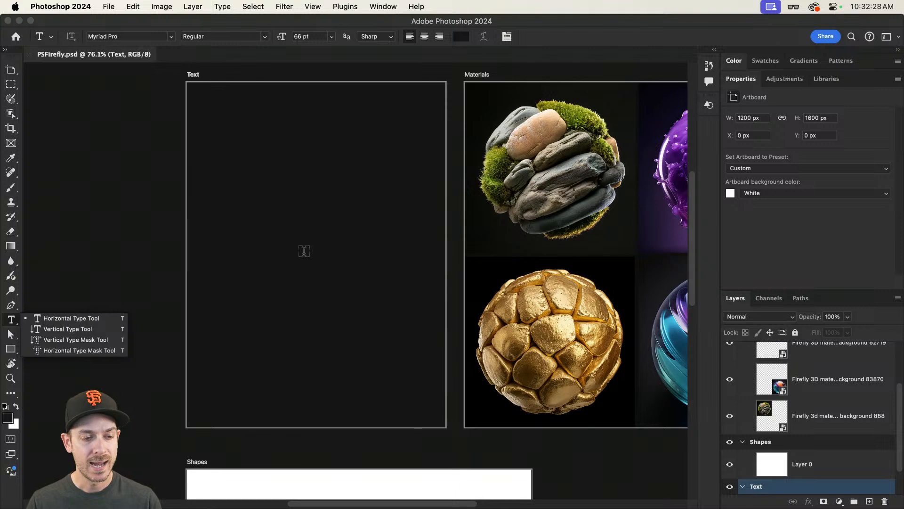
left_click(304, 251)
key("BackSpace")
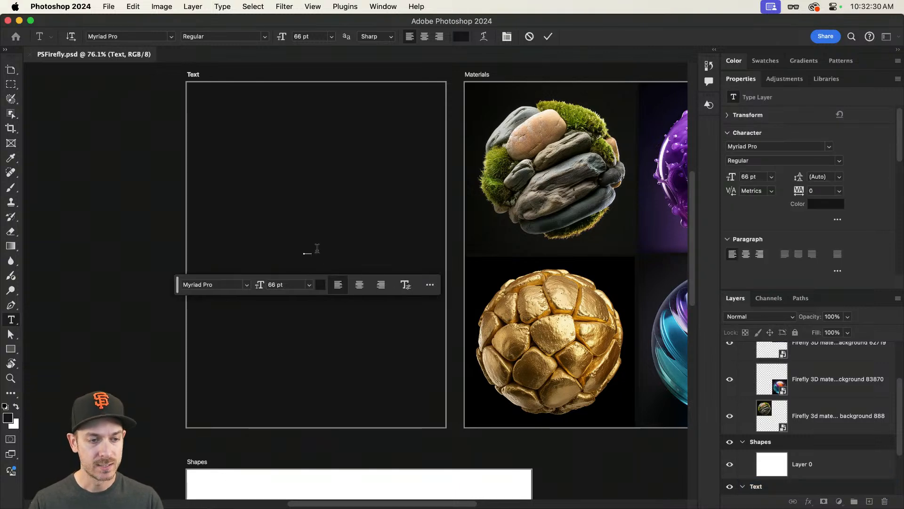
left_click(9, 71)
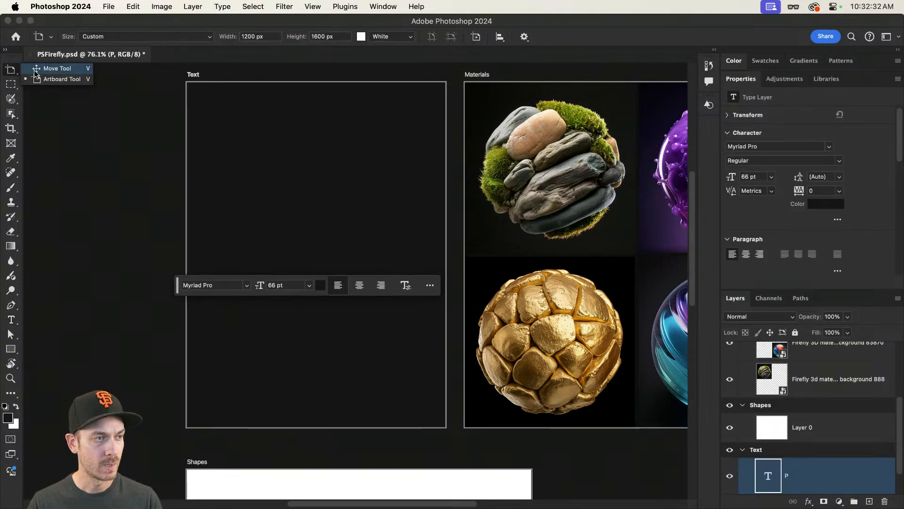
left_click(35, 69)
Step: Enlarge the P with Free Transform to about 1137 pt
key("super+t")
left_click_drag(308, 251, 405, 351)
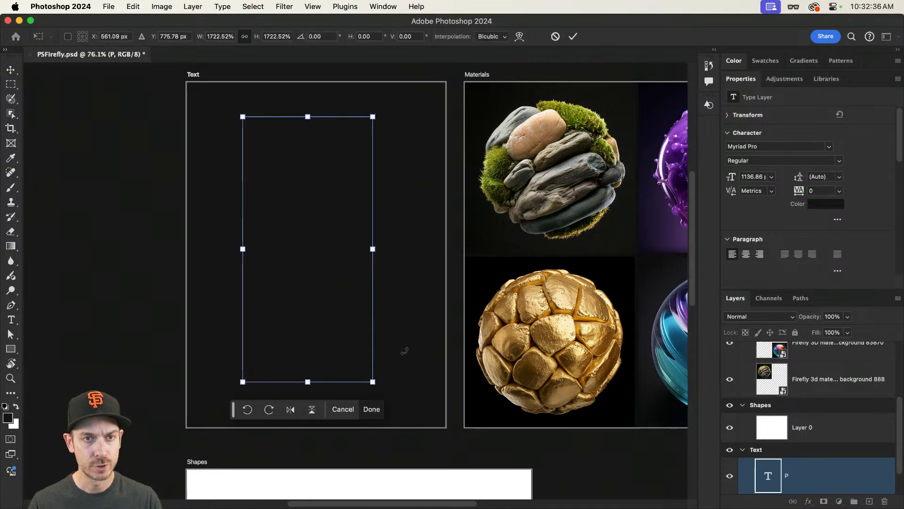
key("Return")
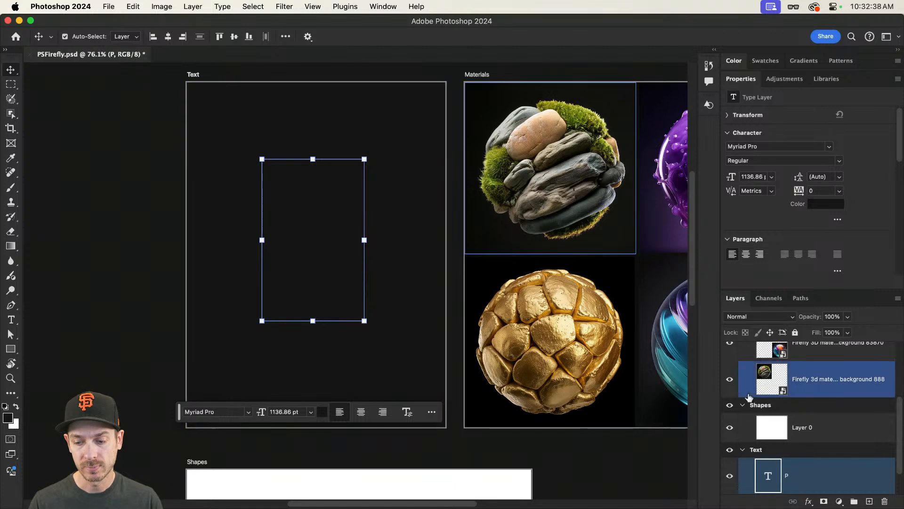
Step: Set the P's text colour to white (ffffff) and nudge the letter slightly down and right
key("t")
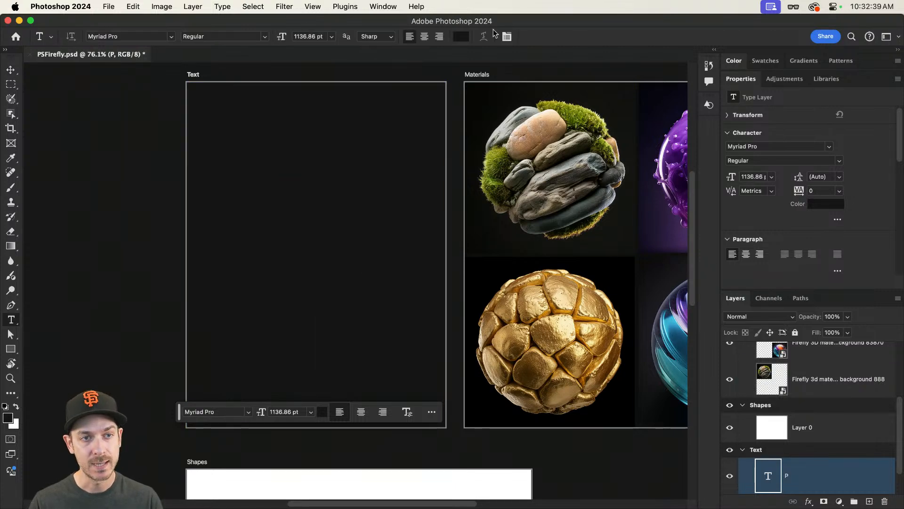
left_click(462, 36)
left_click_drag(391, 222, 247, 125)
left_click_drag(401, 152, 538, 131)
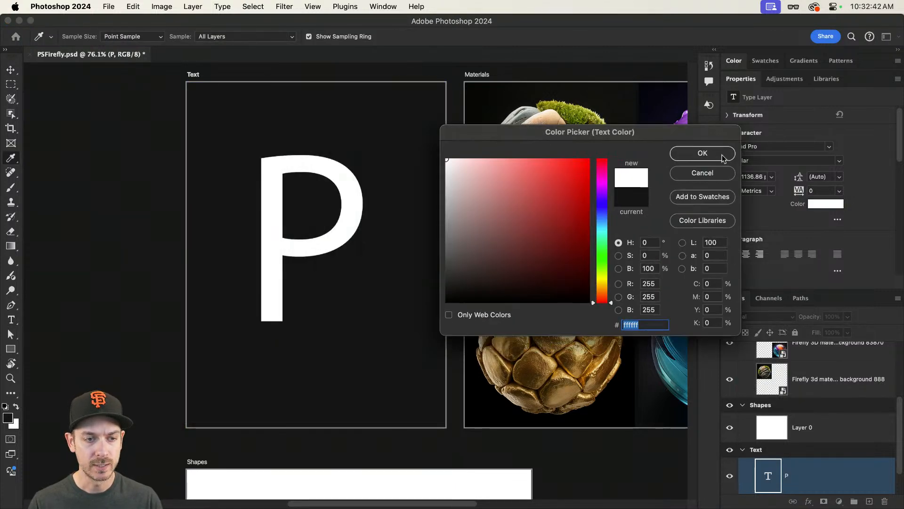
left_click(723, 157)
key("v")
left_click_drag(356, 224, 367, 239)
Step: Change the P's font to Duckie Regular
key("t")
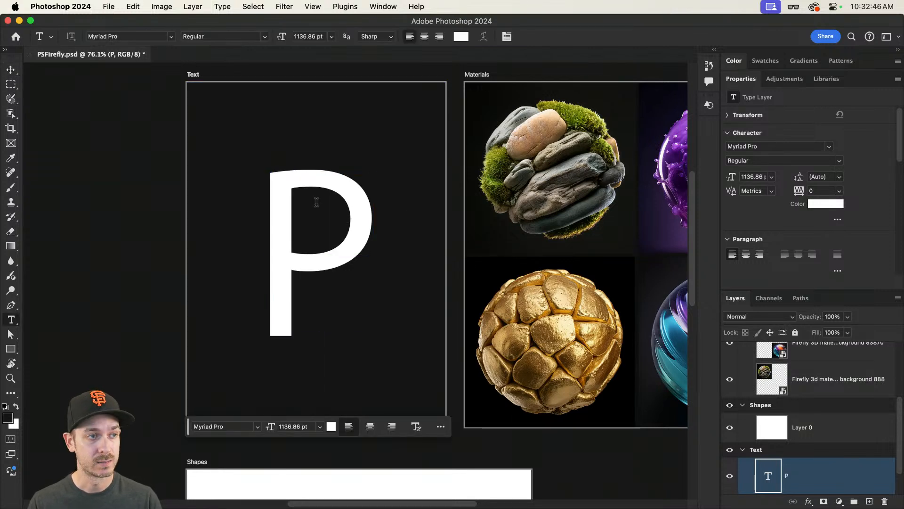
left_click(148, 36)
type("duck")
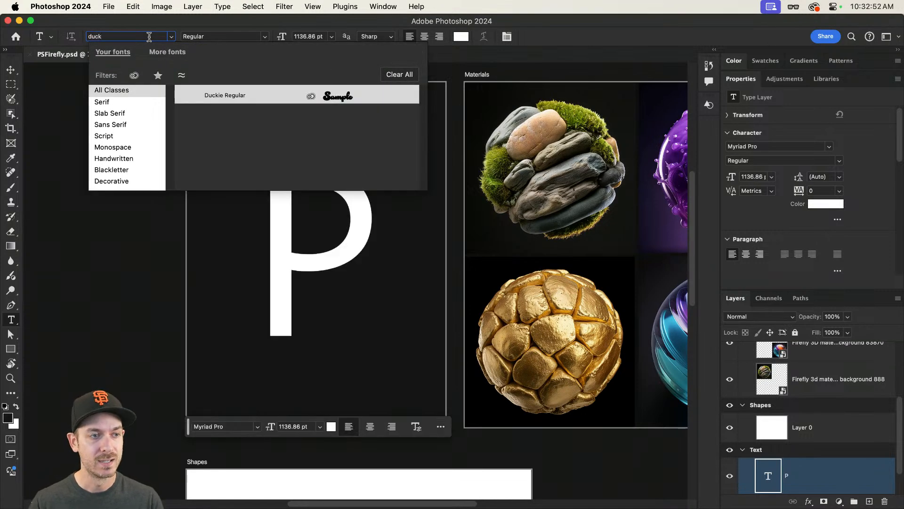
left_click(228, 96)
Step: Reposition and resize the Duckie P to about 944 pt, centred within the Text artboard
key("v")
left_click_drag(379, 259, 318, 254)
key("ctrl+t")
left_click_drag(426, 119, 405, 141)
key("ctrl+z")
key("Return")
left_click_drag(319, 203, 330, 205)
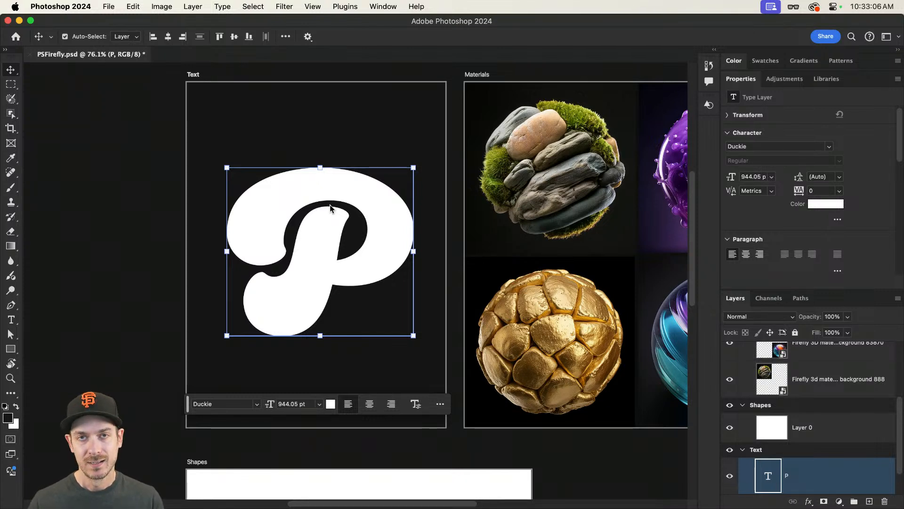
key("super")
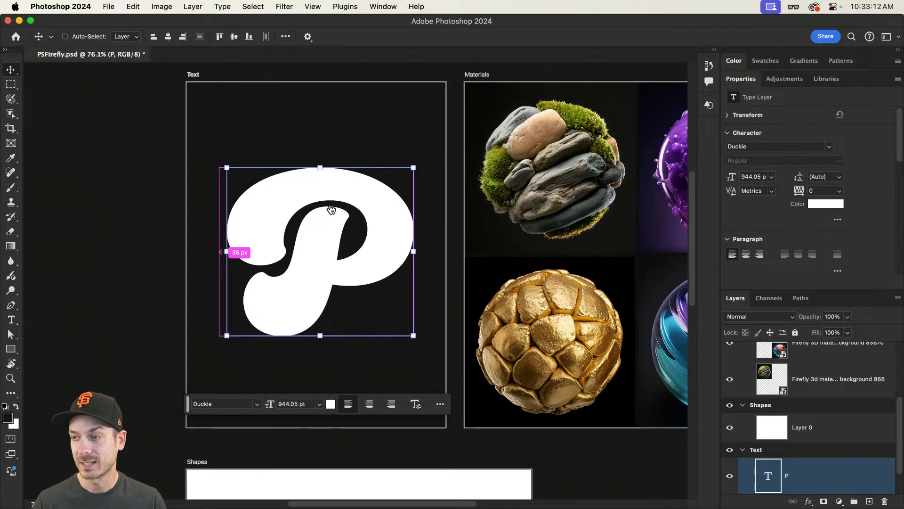
Step: Switch to the browser, browse all Adobe Fonts, and set the sample text to P
key("super+Tab")
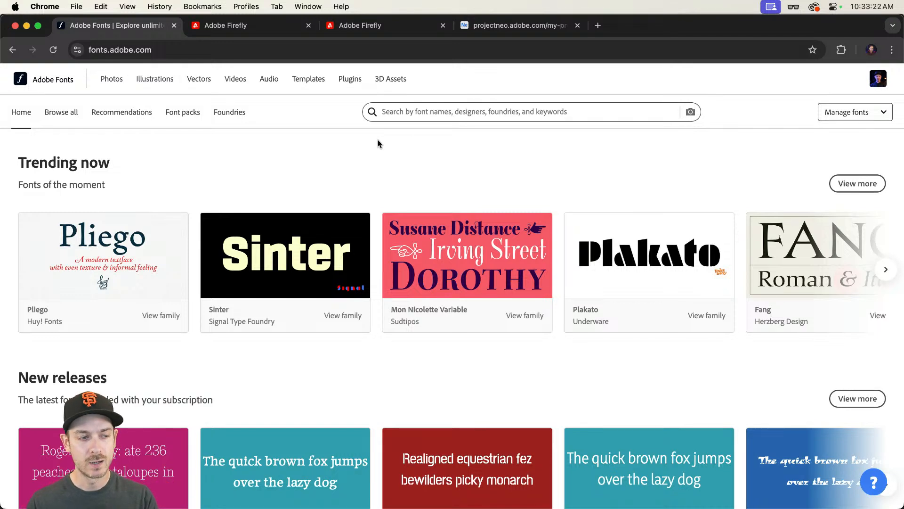
left_click(58, 113)
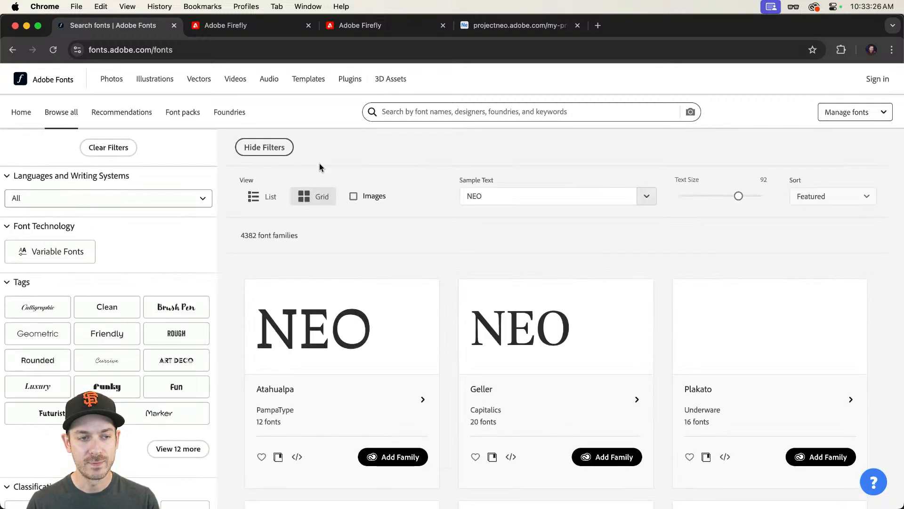
left_click(544, 198)
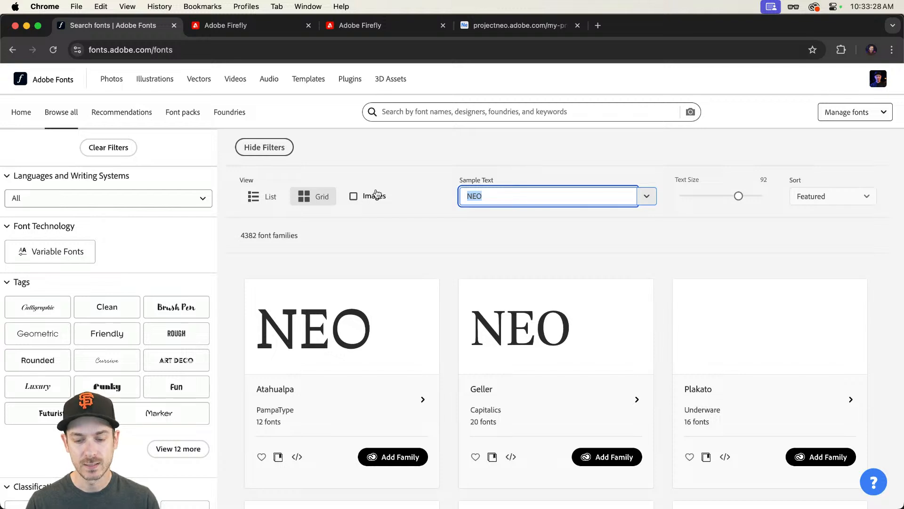
type("P")
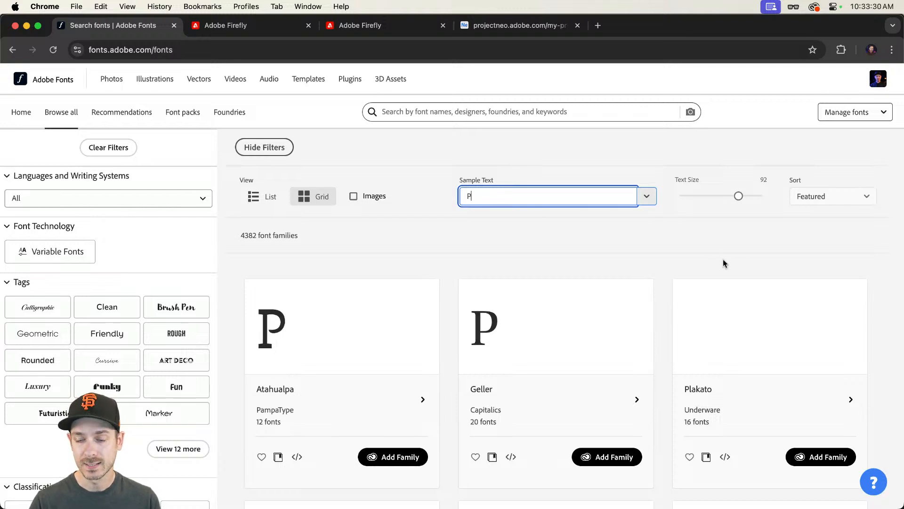
Step: Set the sample text size to 118 and filter the fonts by the Funky tag
left_click_drag(738, 196, 756, 196)
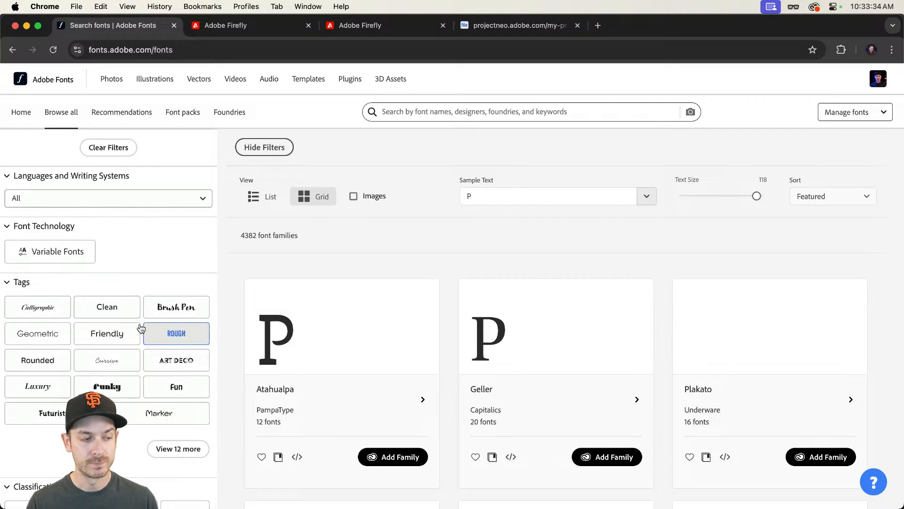
left_click(106, 387)
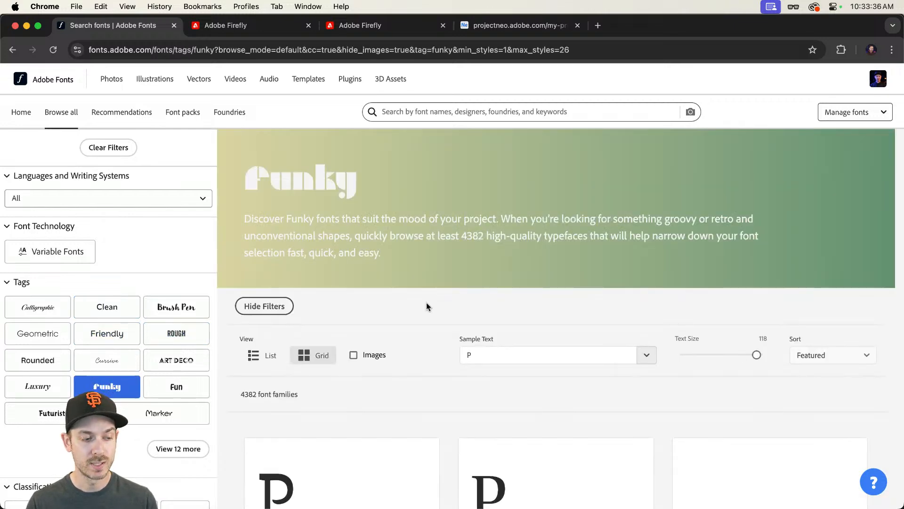
Step: Scroll through the Funky font results to compare their P letterforms
scroll(468, 296, "down", 5)
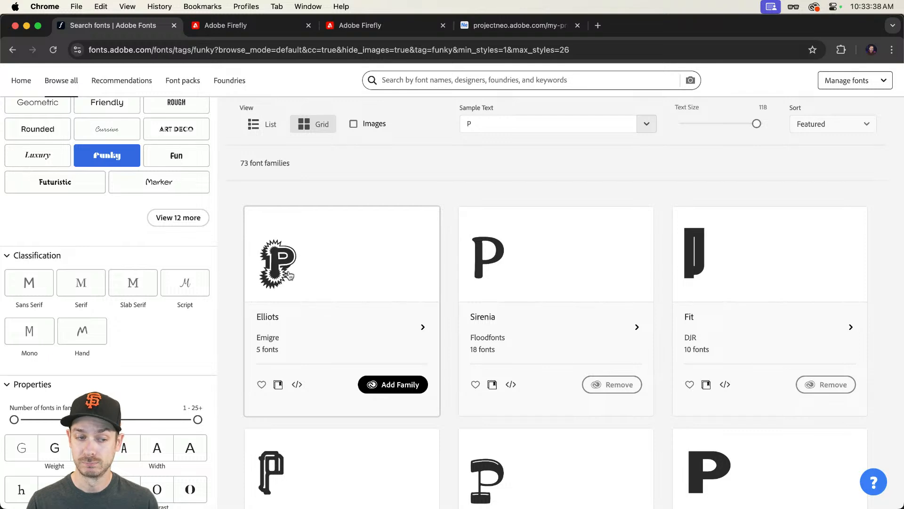
scroll(312, 272, "down", 4)
scroll(312, 272, "down", 6)
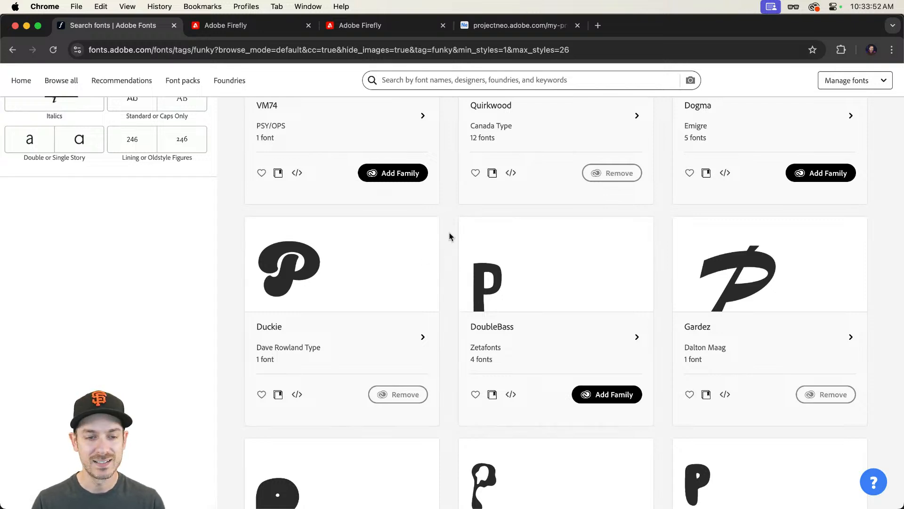
scroll(449, 240, "up", 1)
scroll(431, 165, "down", 8)
scroll(417, 174, "up", 3)
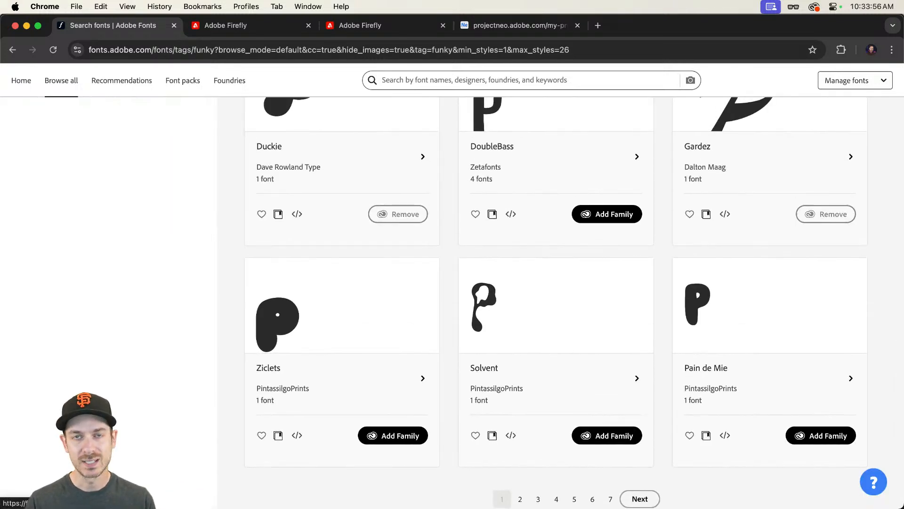
Step: Return to Photoshop, select the Text artboard, and look through its export options
key("super+Tab")
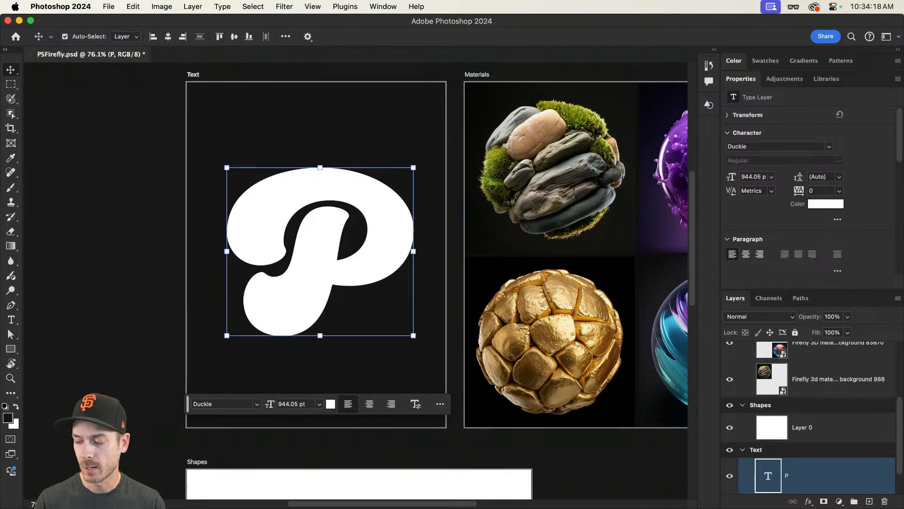
left_click(193, 75)
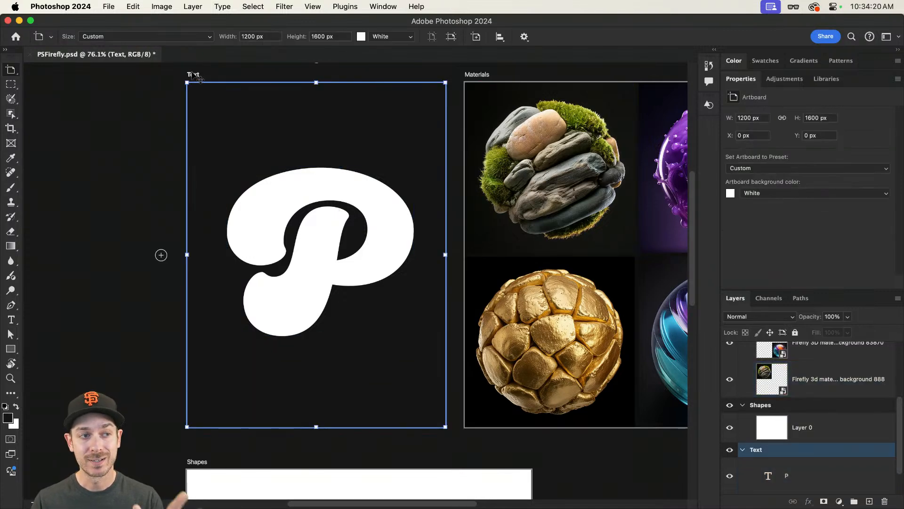
left_click(109, 6)
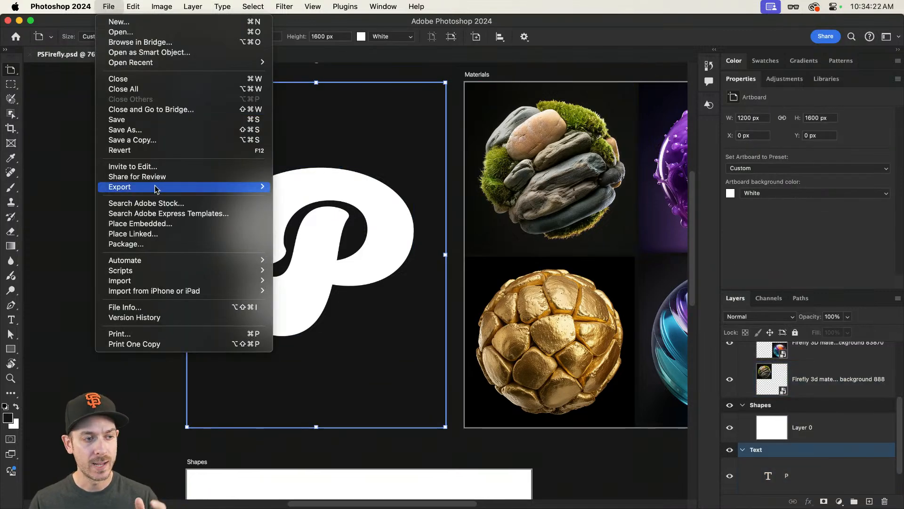
mouse_move(156, 189)
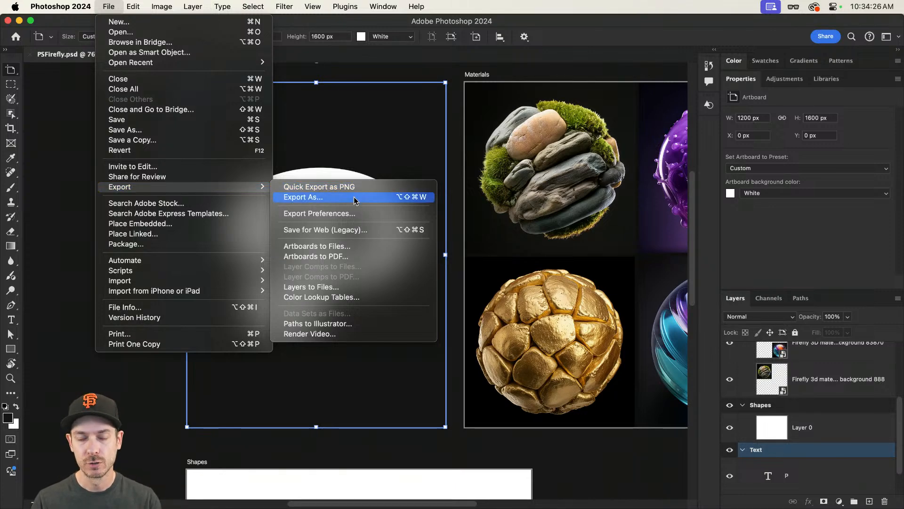
left_click(450, 143)
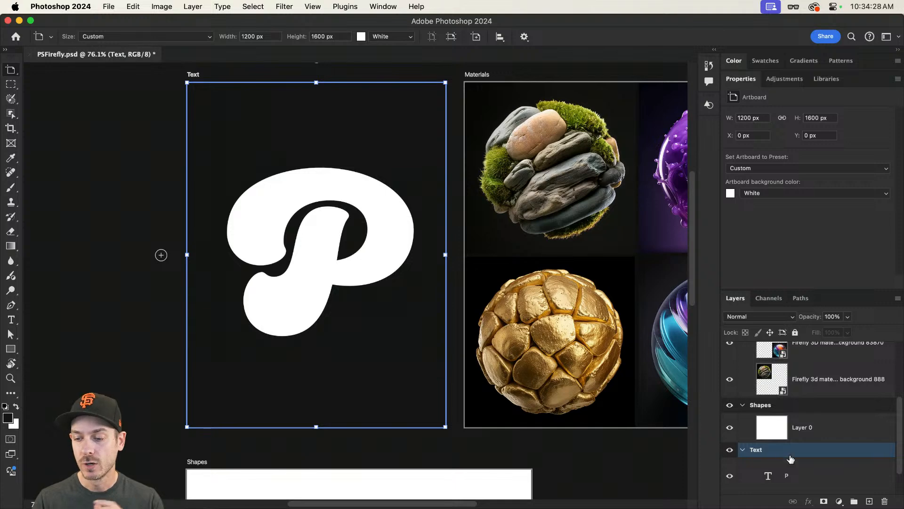
right_click(807, 448)
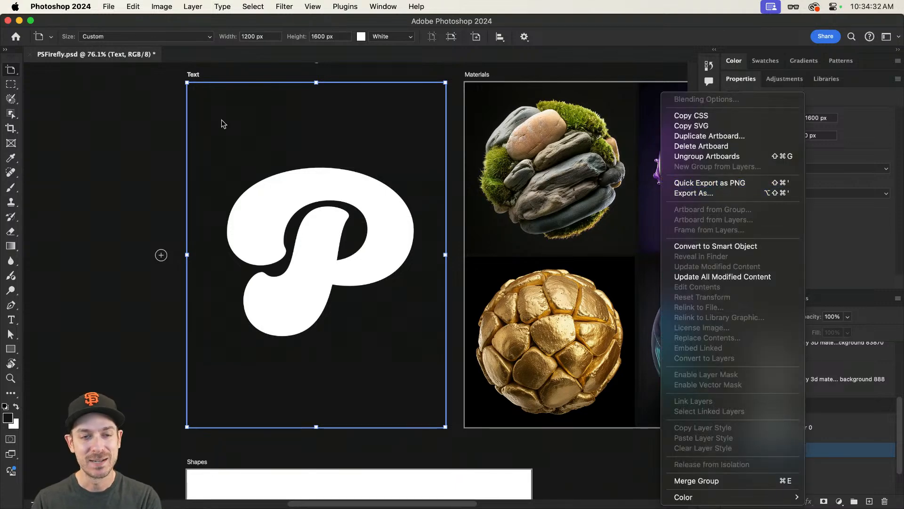
left_click(292, 132)
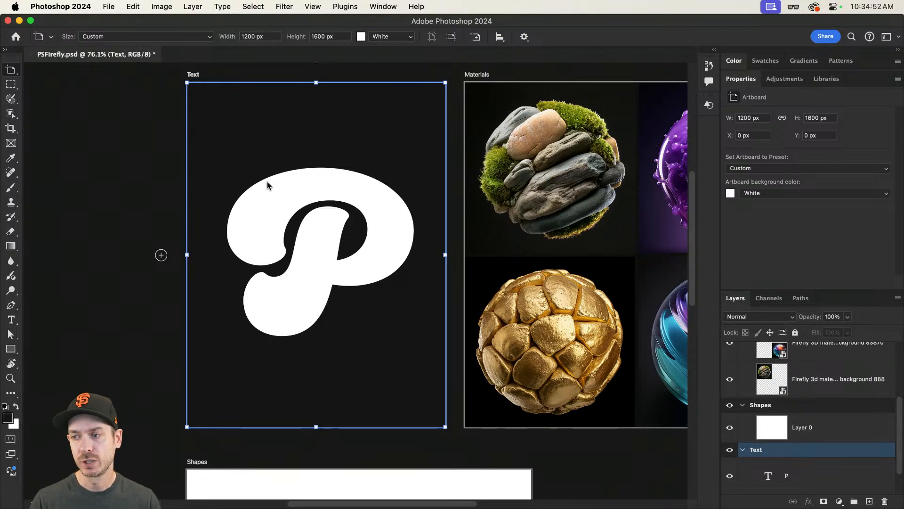
Step: Switch to Firefly and generate images from the prompt 'The letter "P", made of stone and moss, on a black background'
key("super+Tab")
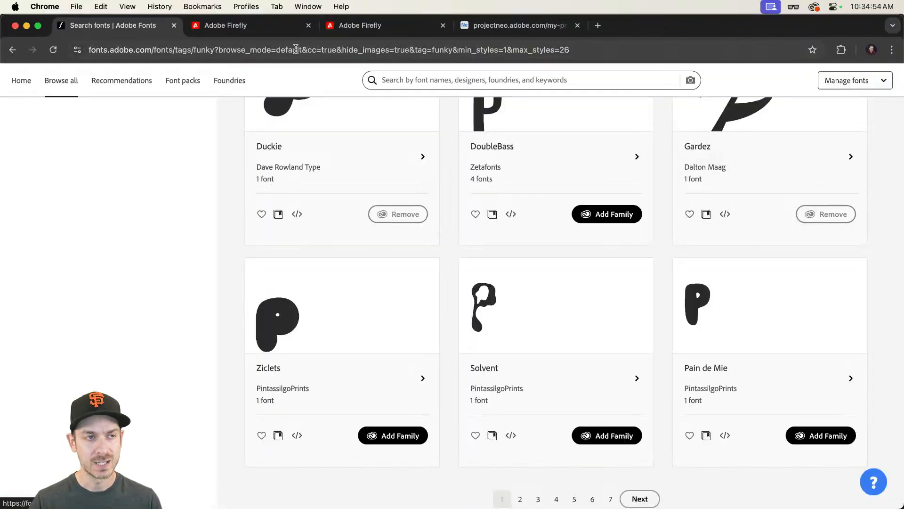
left_click(278, 26)
triple_click(480, 306)
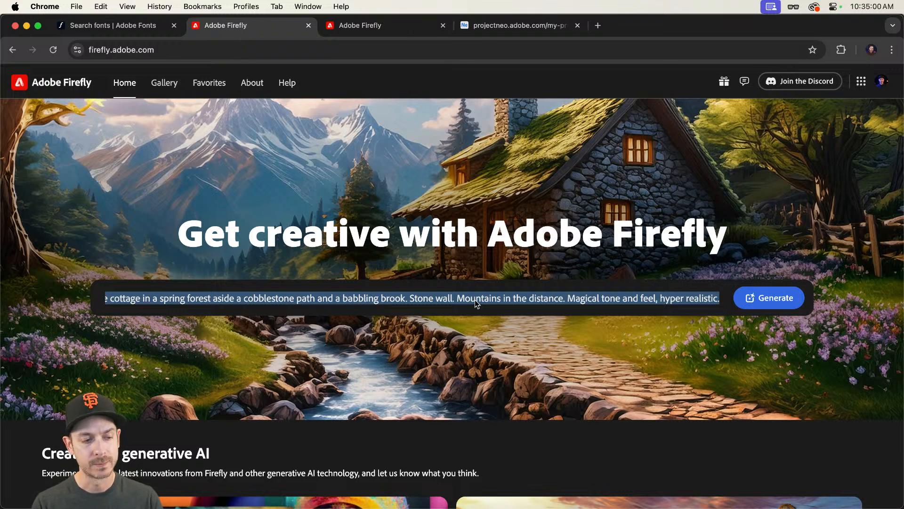
type("The lew")
type("d")
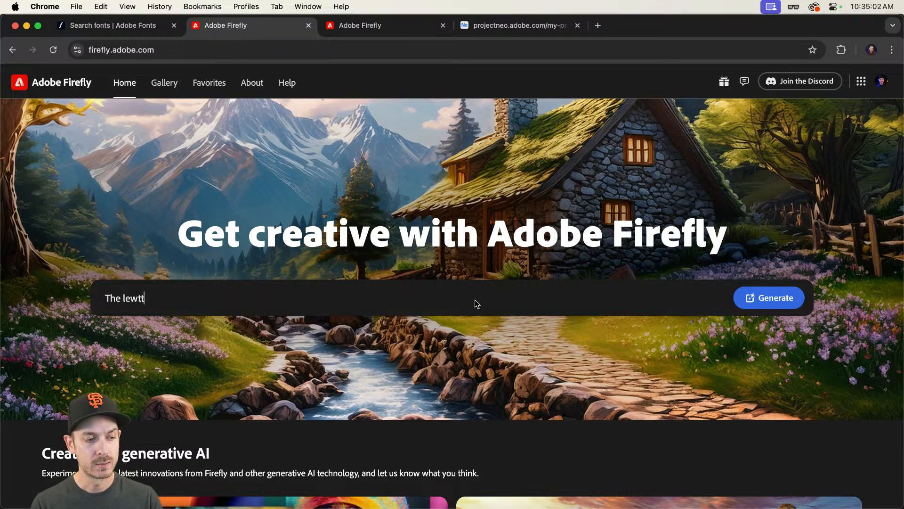
key("BackSpace")
key("BackSpace")
type("tter \"P\"")
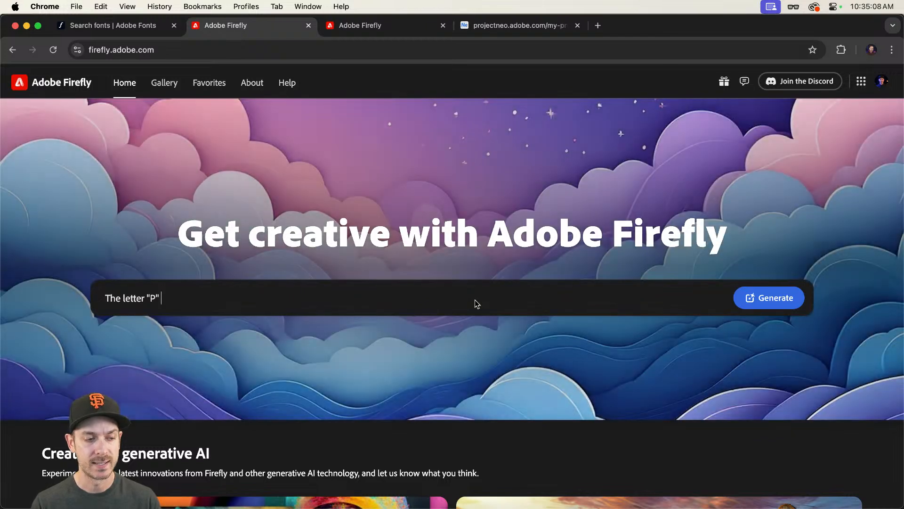
type(", made of ")
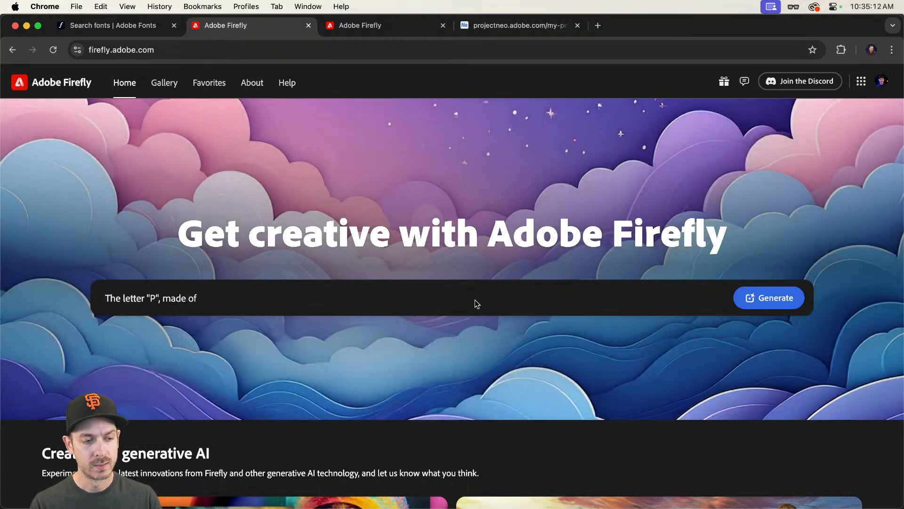
type("stone and mis")
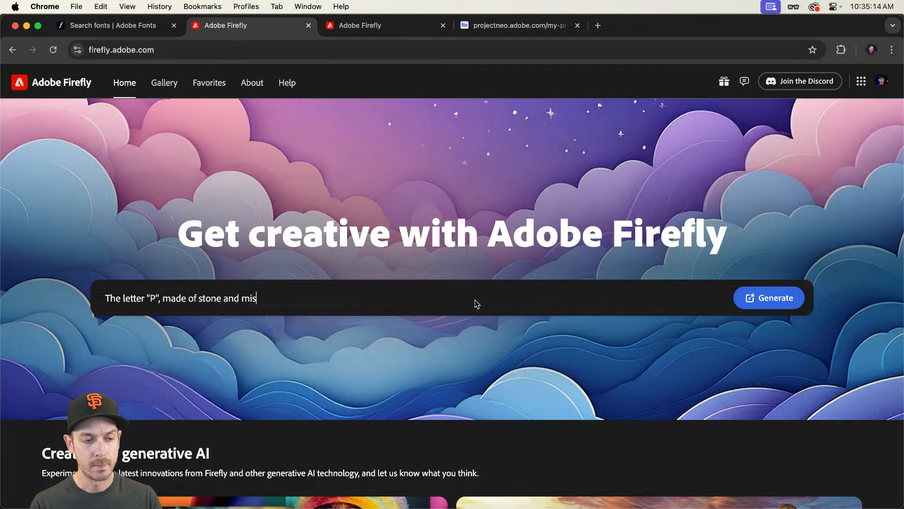
key("BackSpace")
key("BackSpace")
type("oss, on a ")
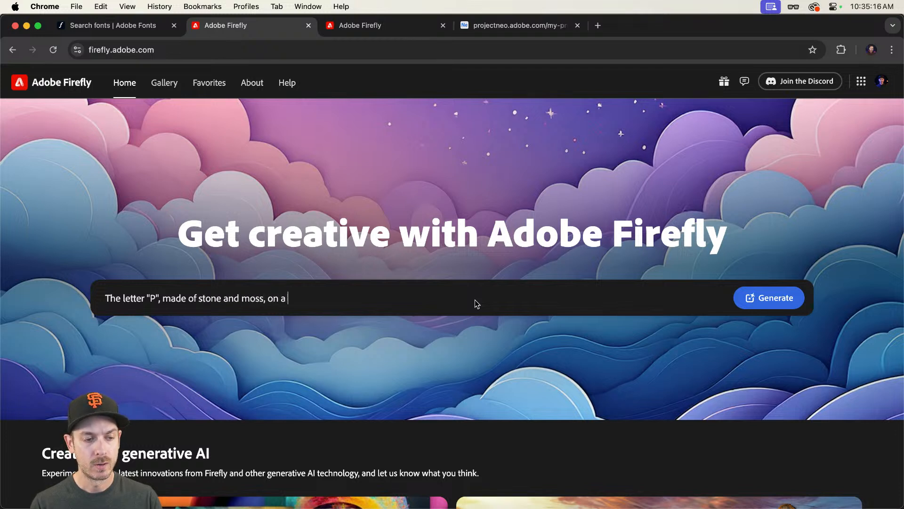
type("black background")
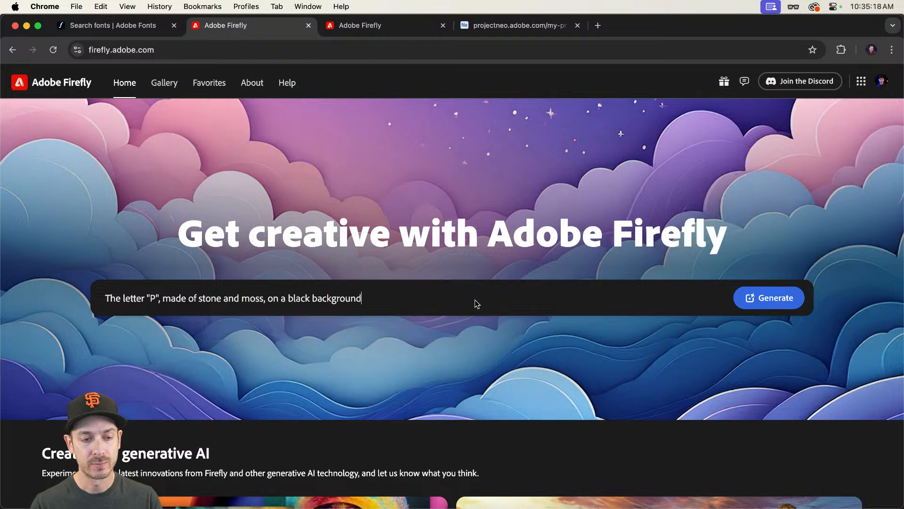
key("Return")
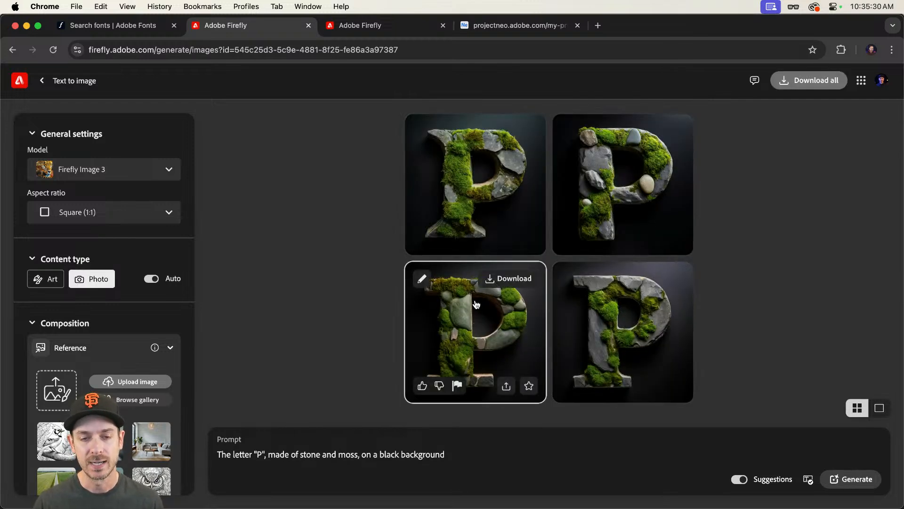
Step: Open the generated images and step through each one to compare them
left_click(480, 182)
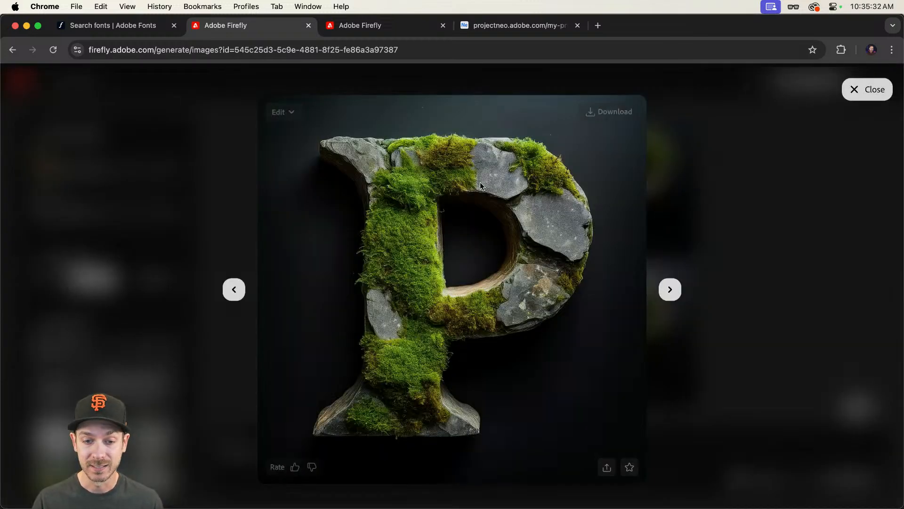
key("Right")
key("Right")
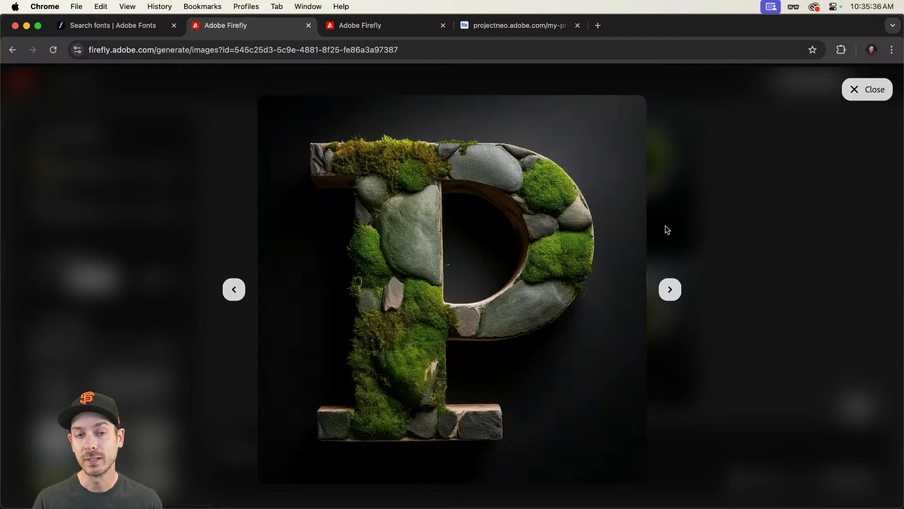
key("Right")
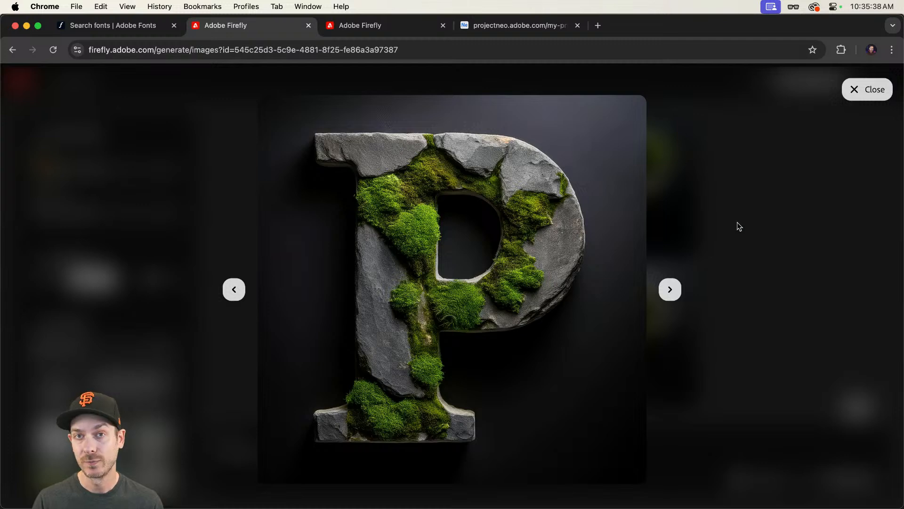
left_click(754, 239)
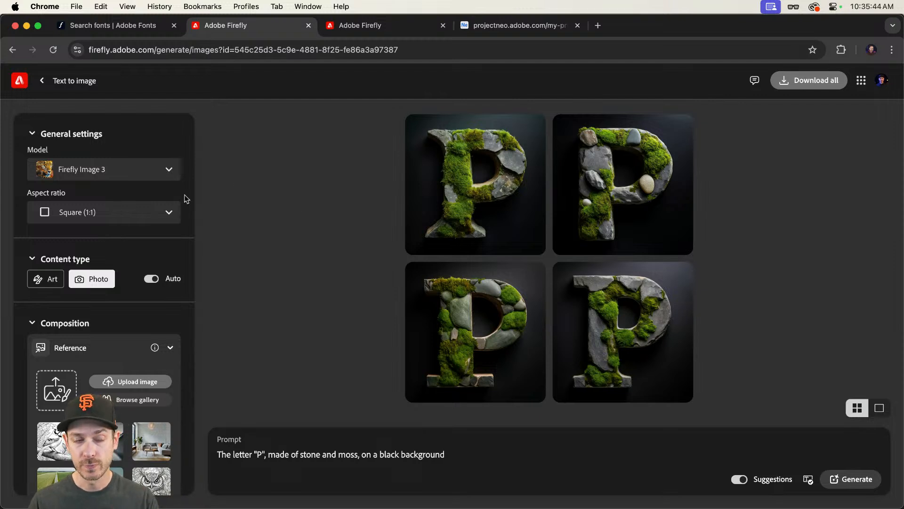
Step: Set the aspect ratio to Portrait (3:4) and the content type to Photo
left_click(134, 218)
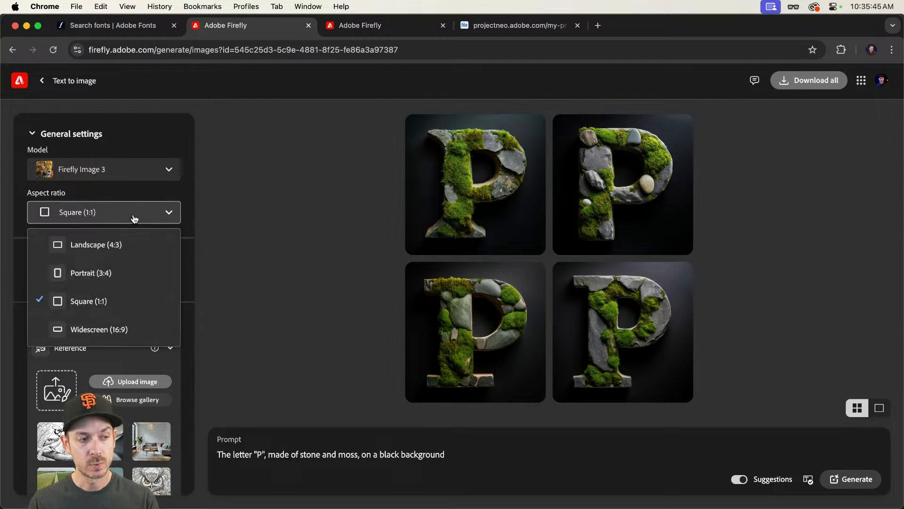
left_click(105, 278)
scroll(118, 264, "down", 2)
left_click(110, 245)
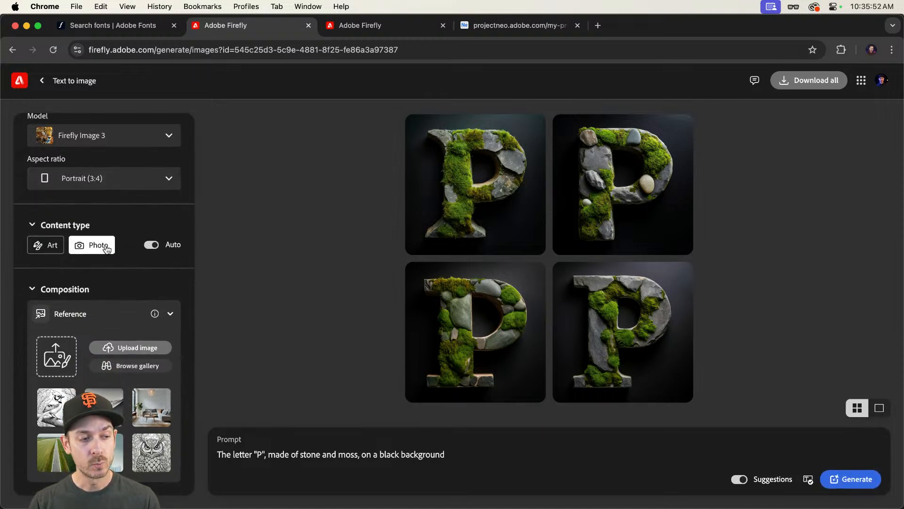
Step: Upload P.jpg from the Challenges folder as the composition reference image and accept the upload notice
scroll(108, 248, "down", 5)
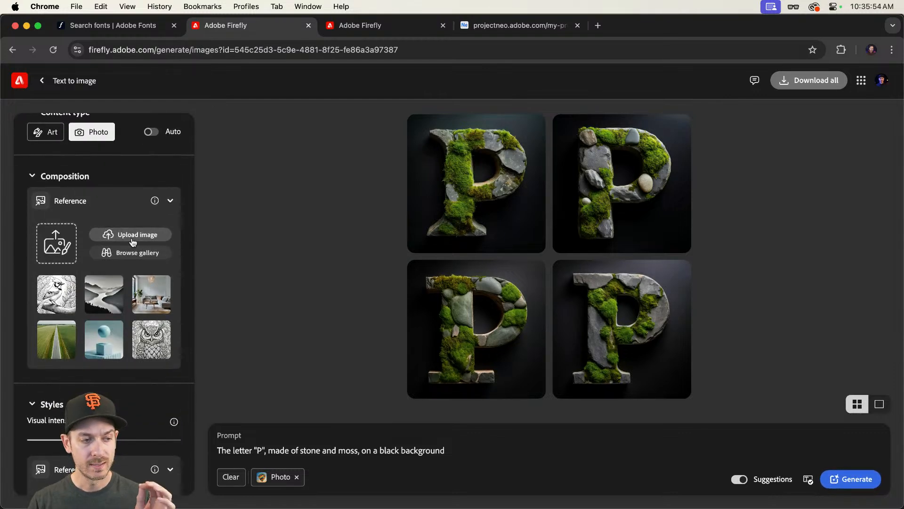
key("super+Tab")
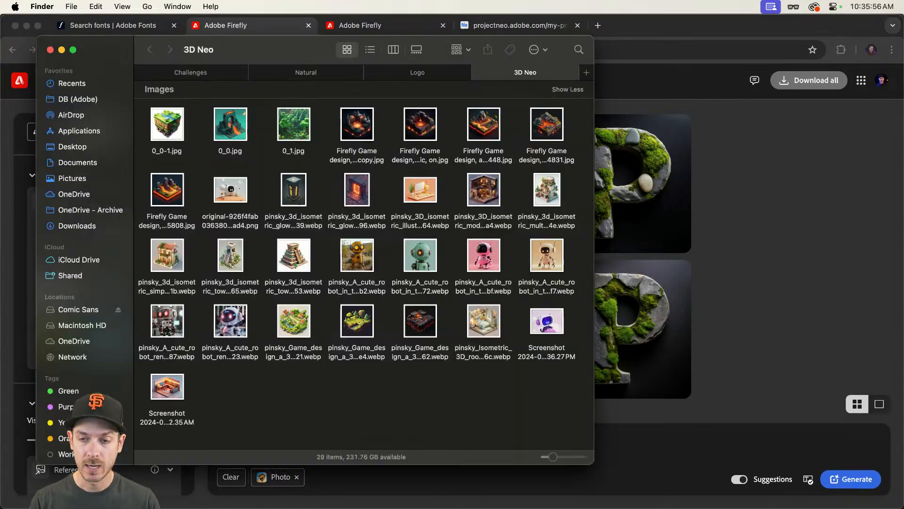
left_click(197, 73)
left_click_drag(261, 49, 491, 41)
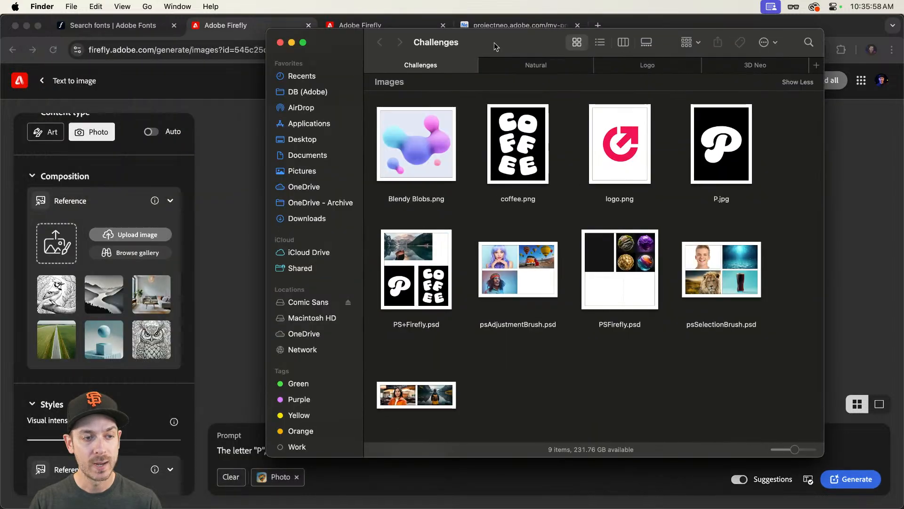
left_click(723, 131)
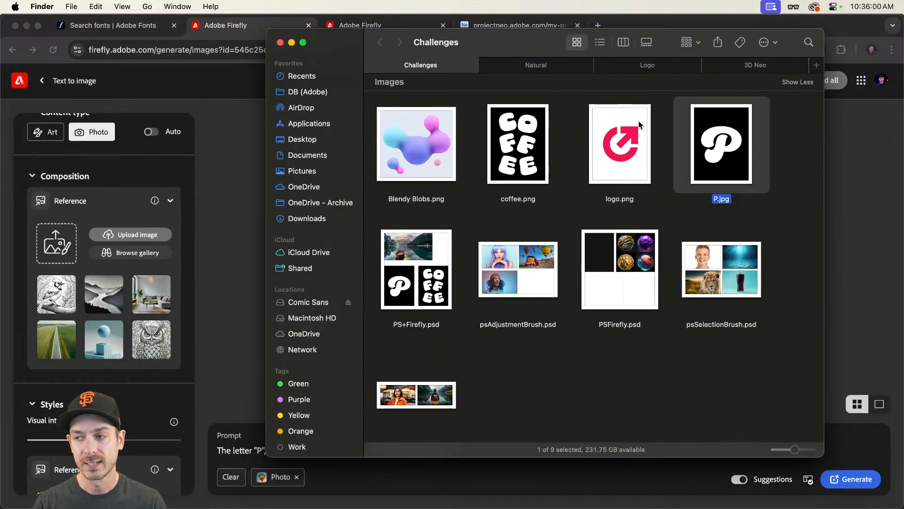
left_click_drag(728, 138, 58, 258)
key("super+Tab")
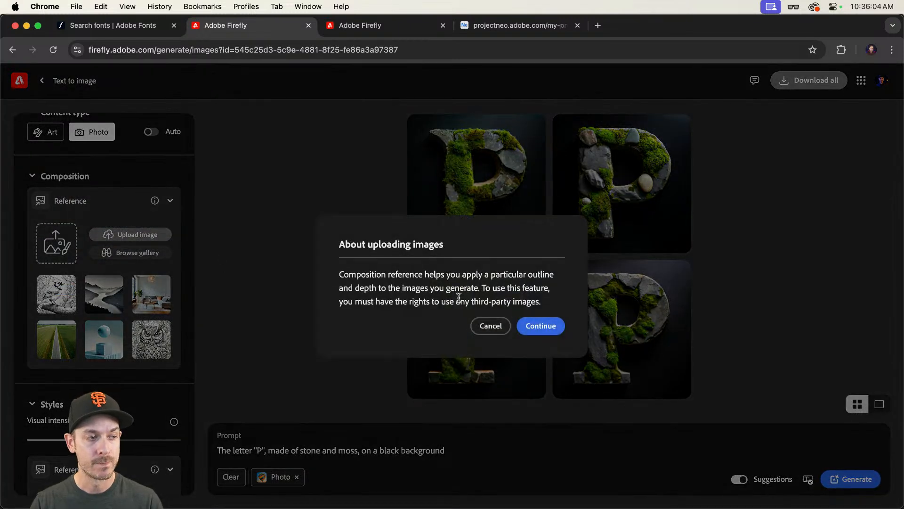
left_click(540, 326)
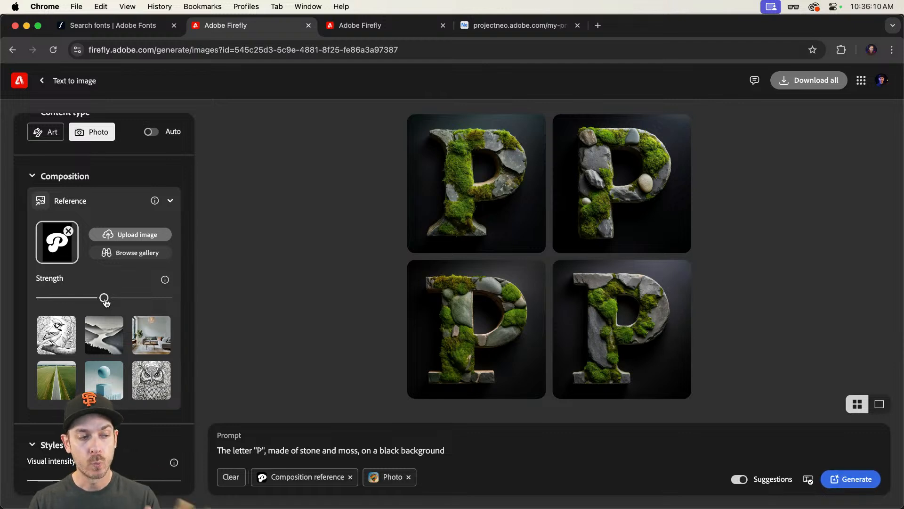
Step: Set the composition reference strength to maximum and add the Hyper realistic effect
left_click_drag(104, 299, 168, 298)
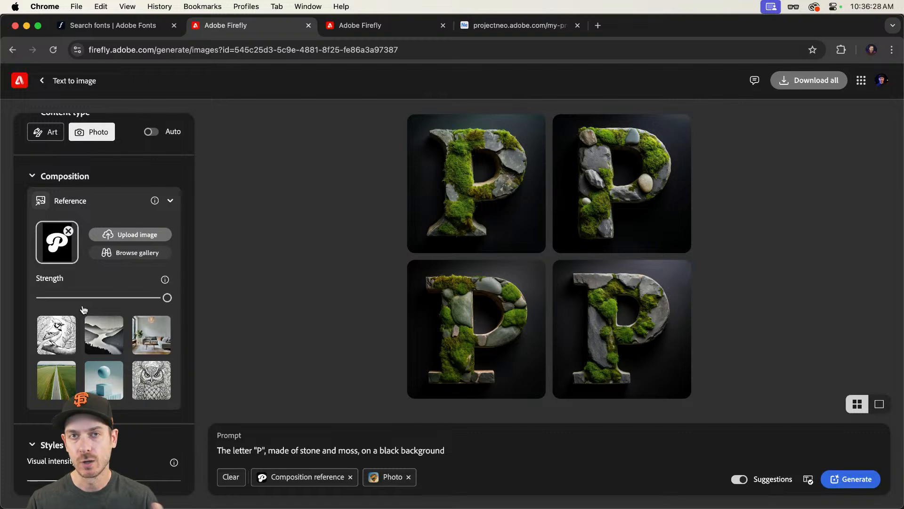
left_click_drag(110, 299, 169, 298)
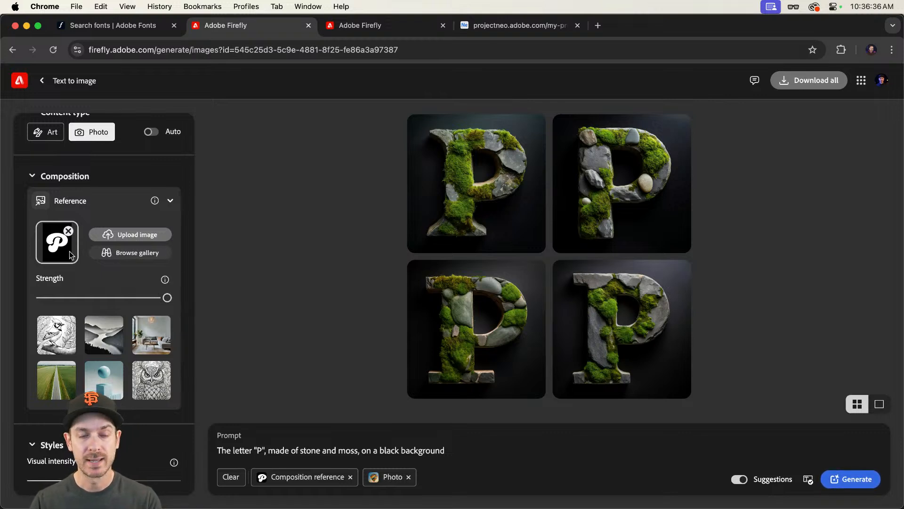
scroll(83, 259, "down", 5)
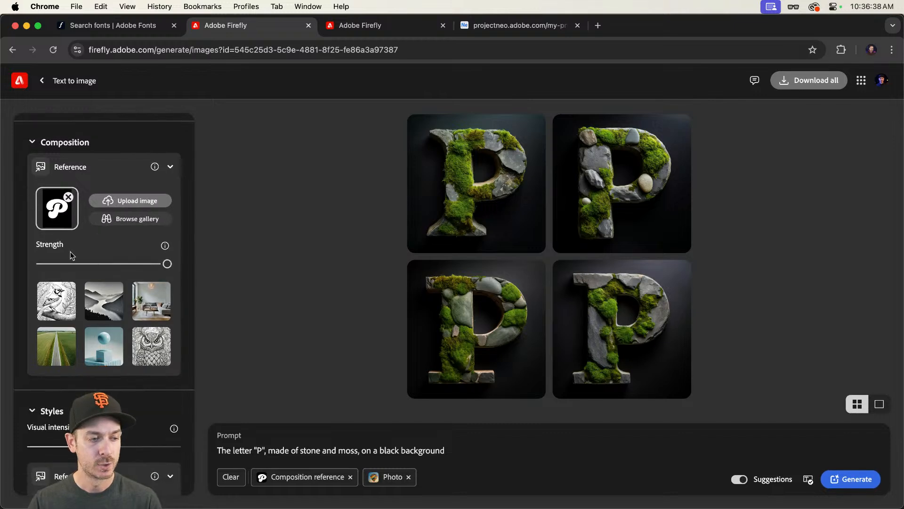
scroll(94, 260, "down", 4)
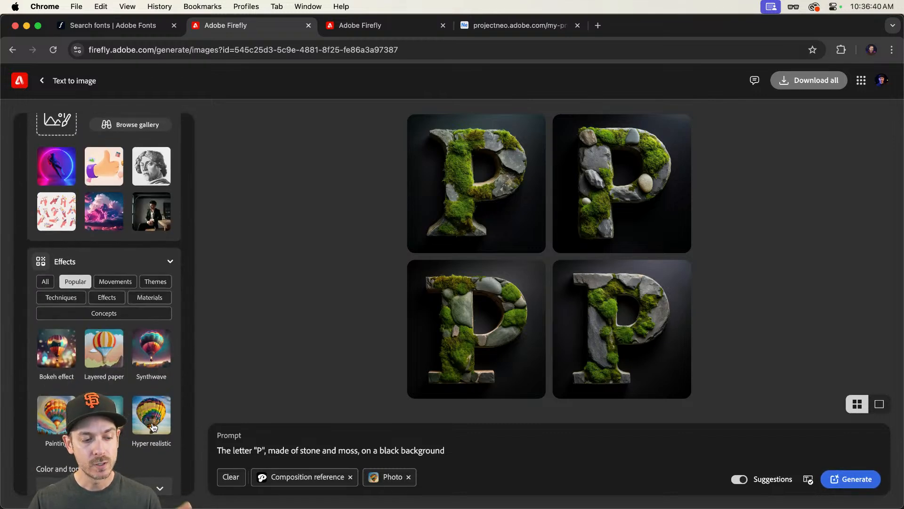
left_click(153, 419)
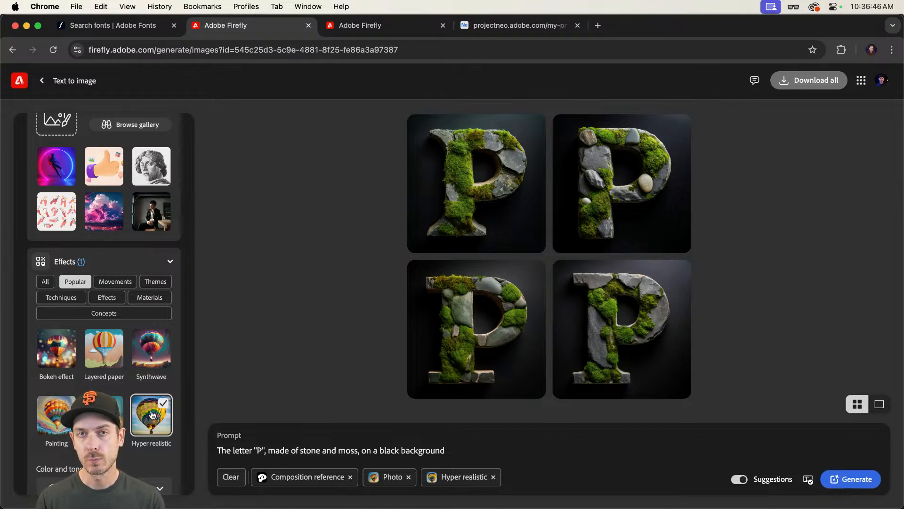
Step: Generate new images with these settings and preview each result in turn
left_click(485, 450)
left_click(855, 487)
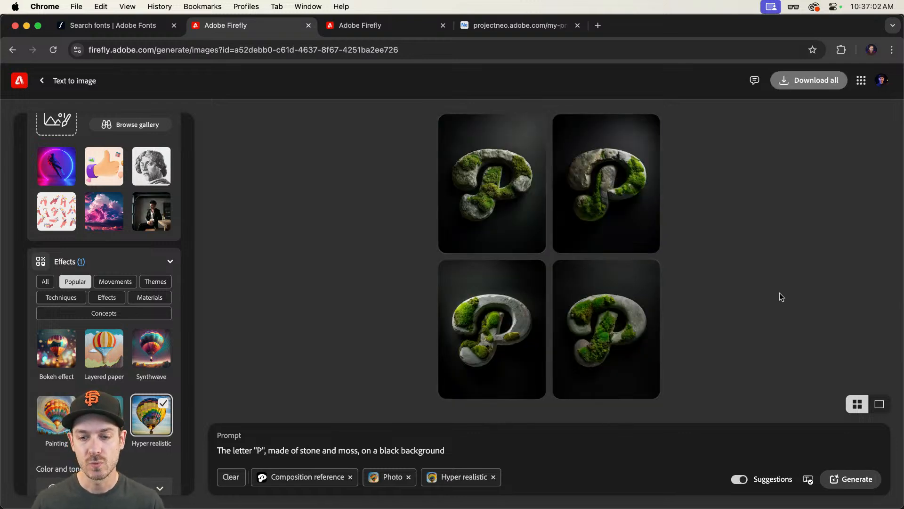
left_click(495, 182)
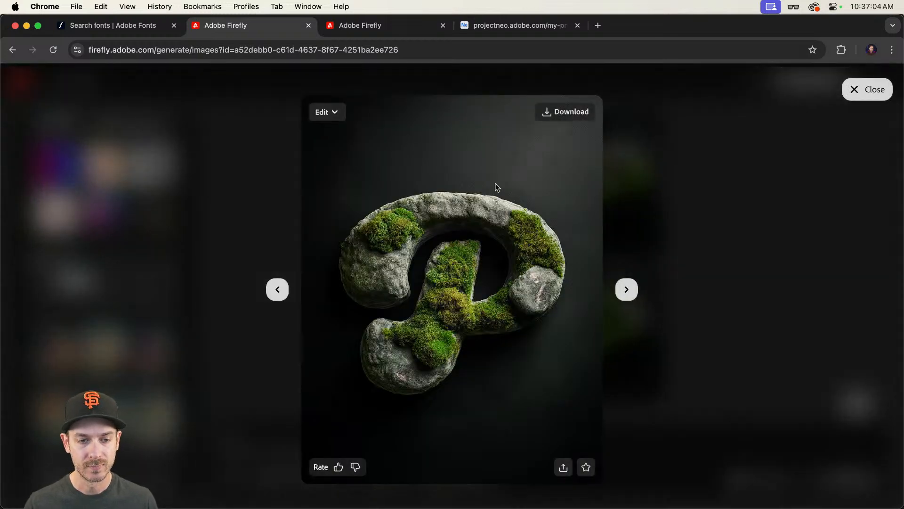
key("Right")
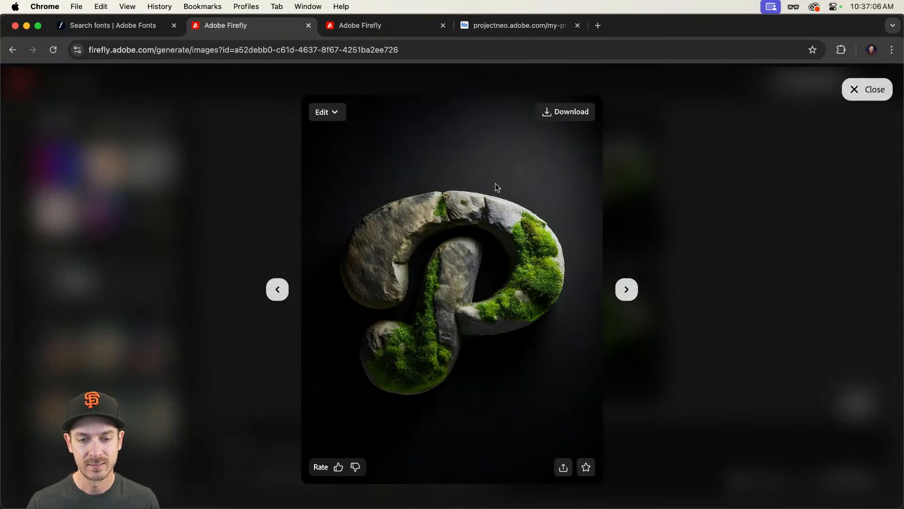
key("Right")
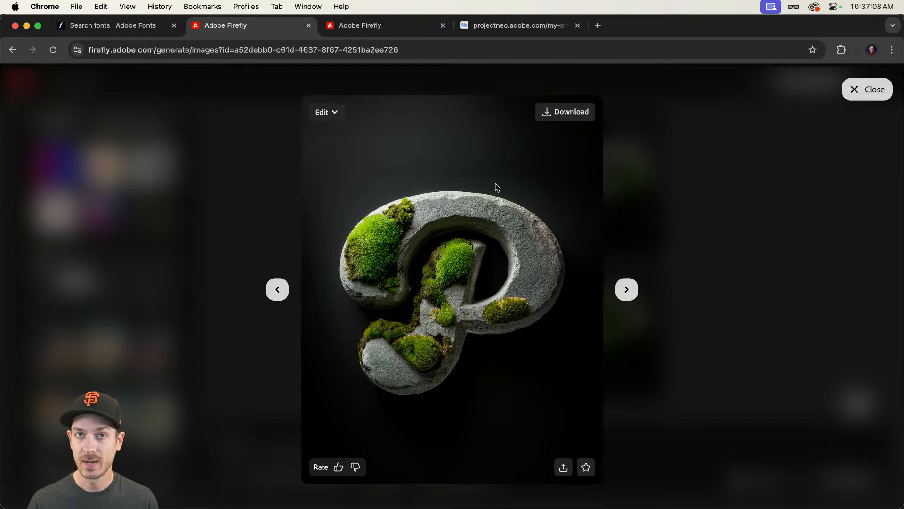
key("Right")
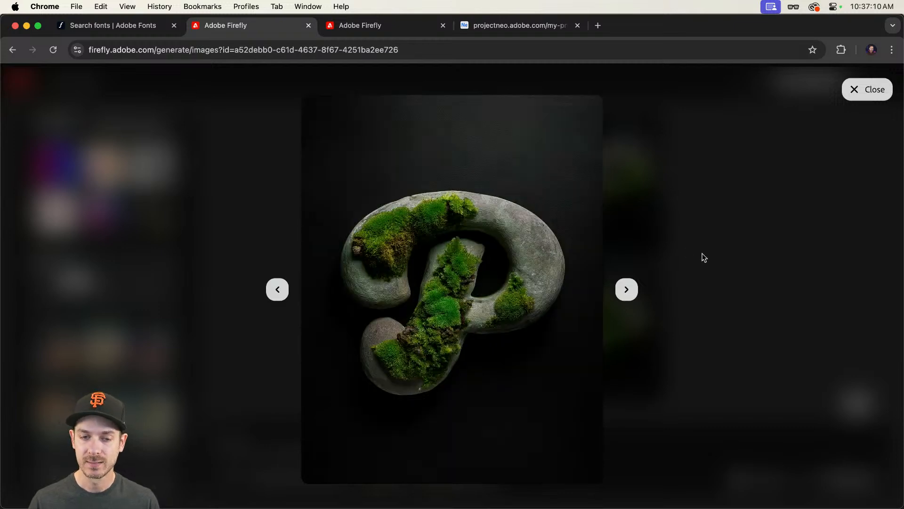
key("Escape")
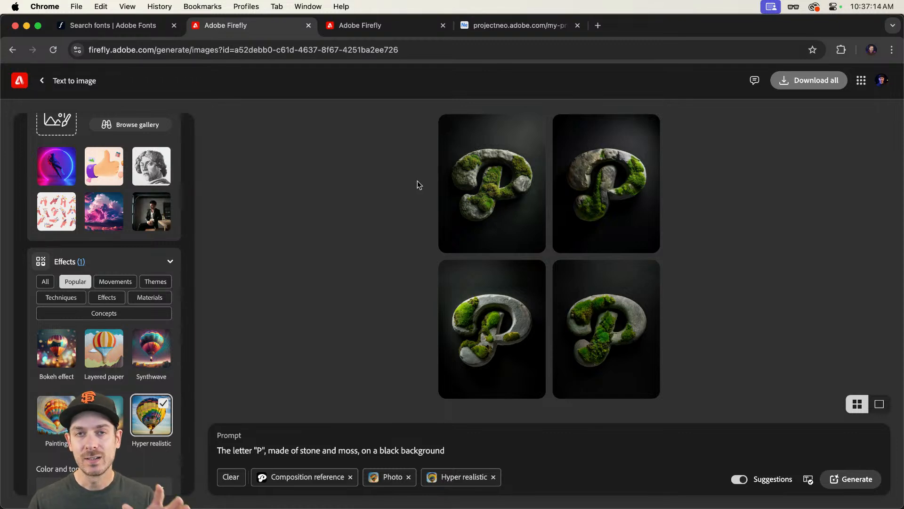
mouse_move(653, 330)
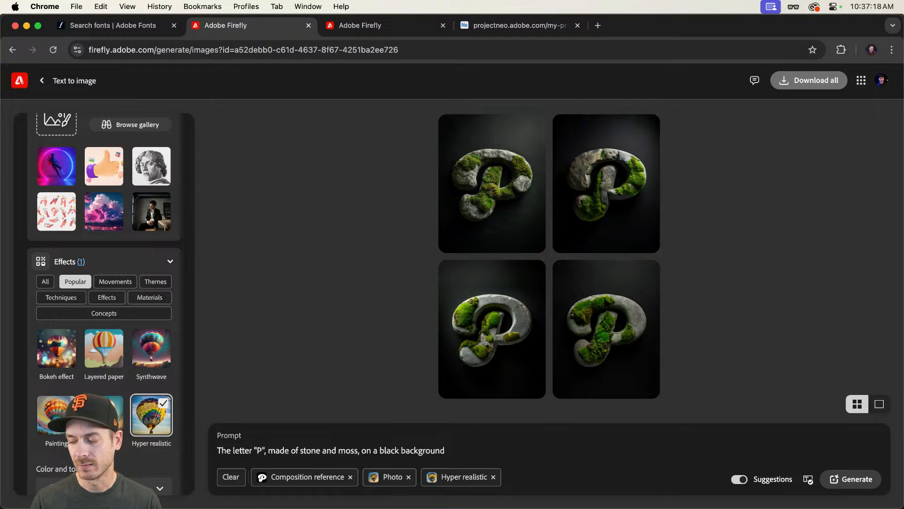
Step: Return to Photoshop and view the Materials artboard beside the P
key("super+Tab")
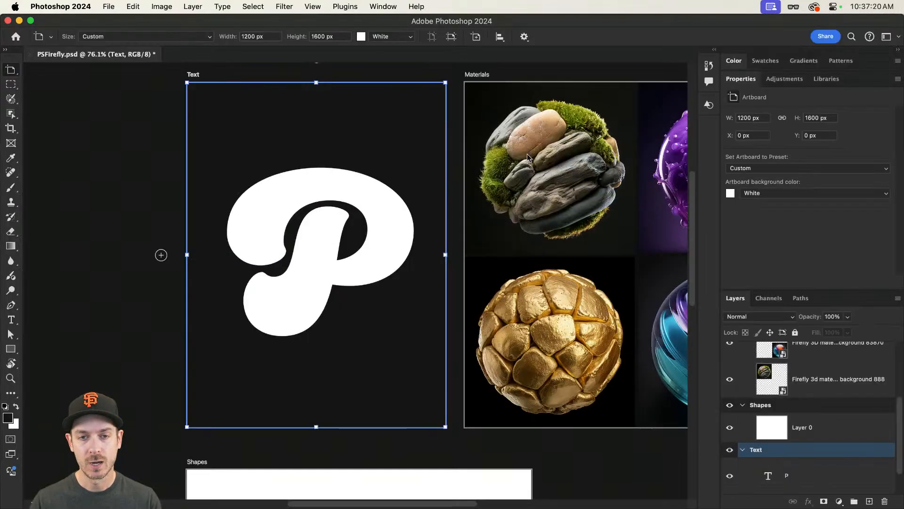
scroll(528, 156, "right", 6)
scroll(371, 152, "left", 5)
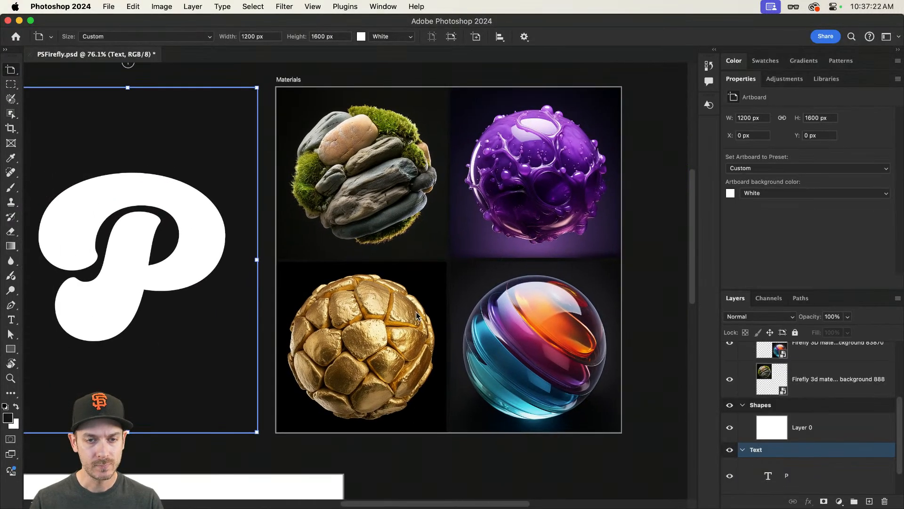
Step: Select the glass sphere material layer and copy the Firefly prompt text from its layer name
key("v")
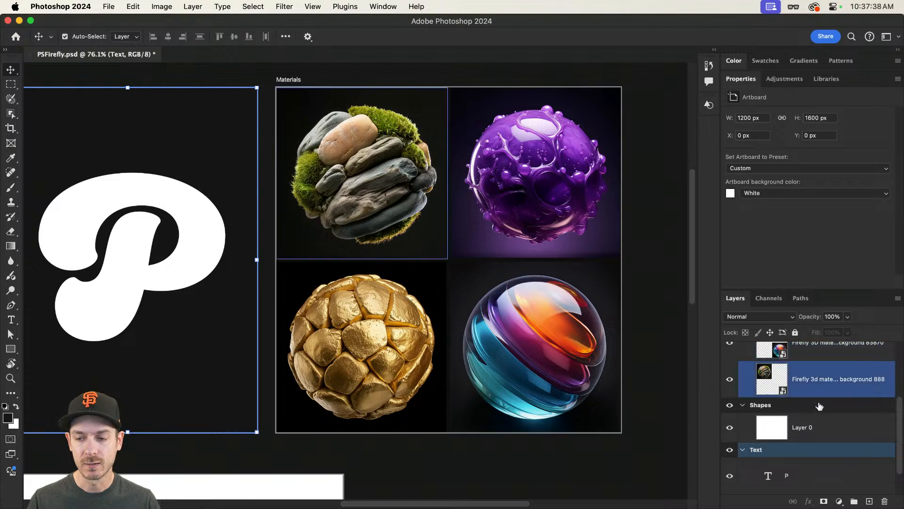
scroll(829, 408, "up", 3)
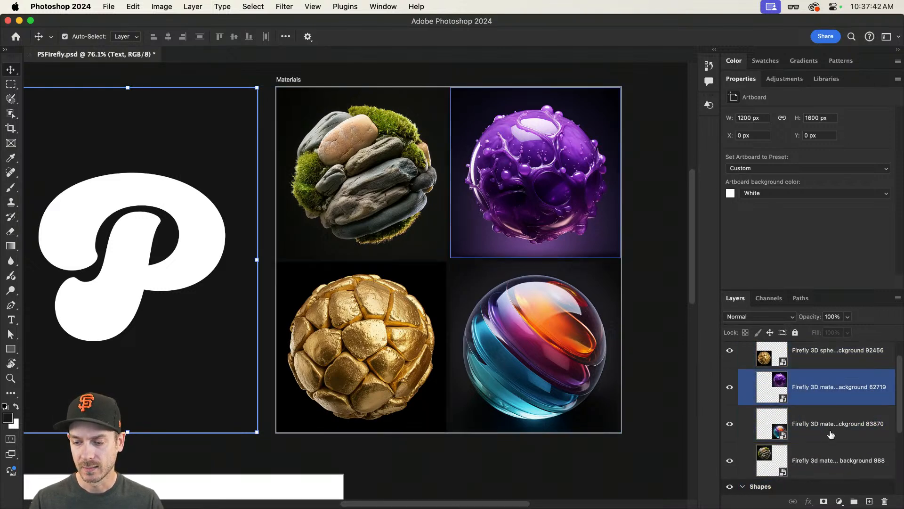
double_click(830, 424)
left_click(839, 423)
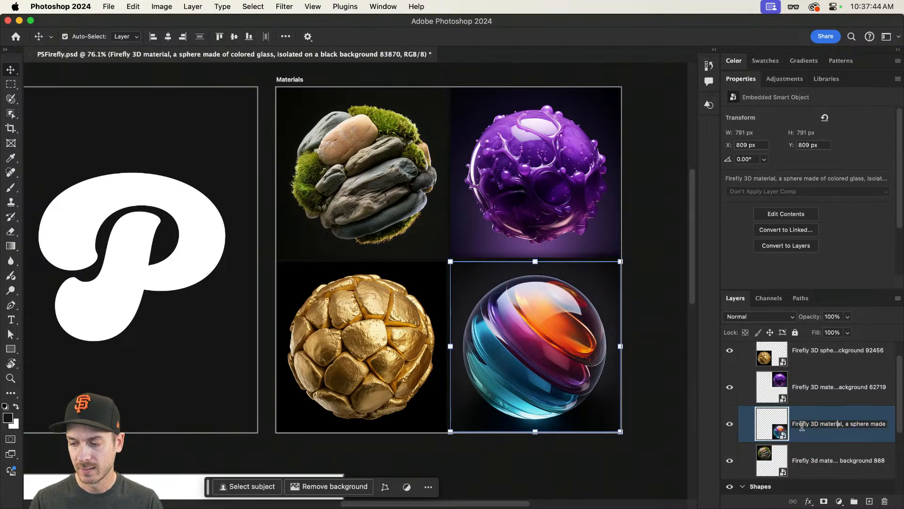
left_click_drag(810, 427, 868, 428)
key("super+c")
key("Return")
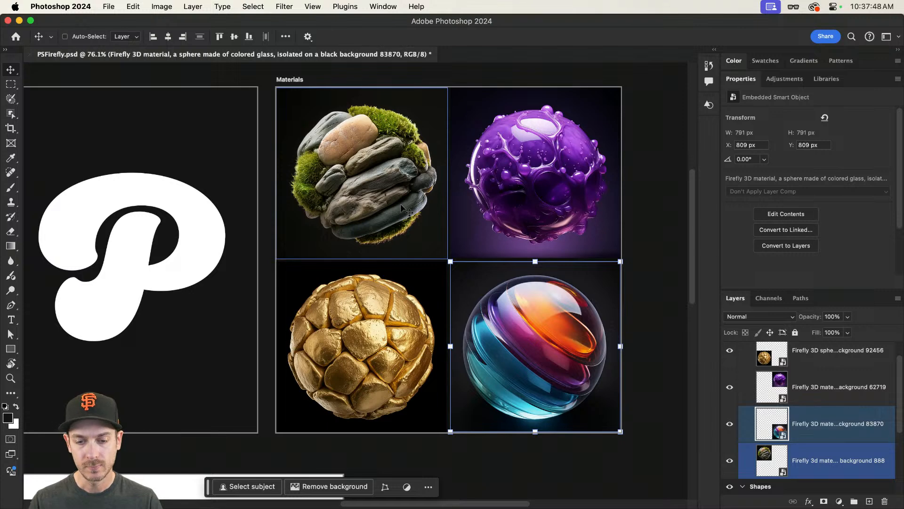
Step: Switch to Chrome's second Firefly tab, paste the glass sphere prompt into the prompt box and generate images
key("super+Tab")
left_click(349, 25)
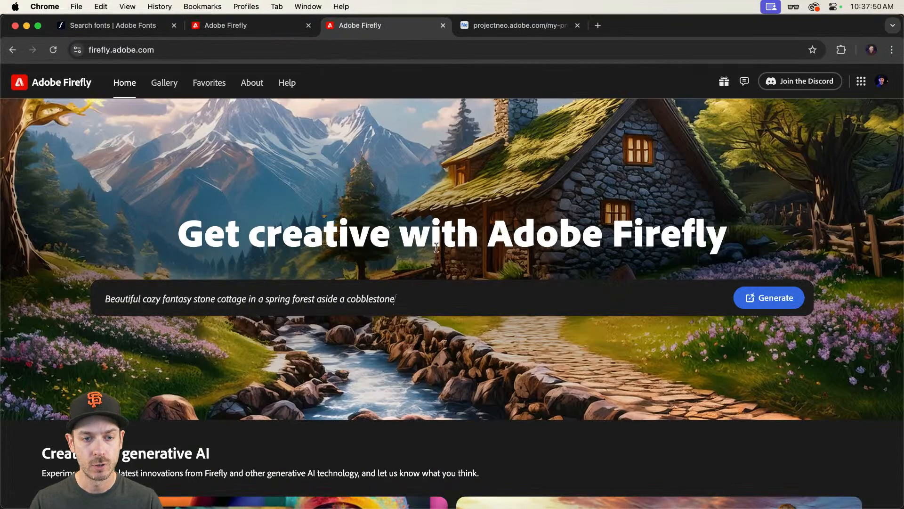
left_click(397, 296)
key("super+v")
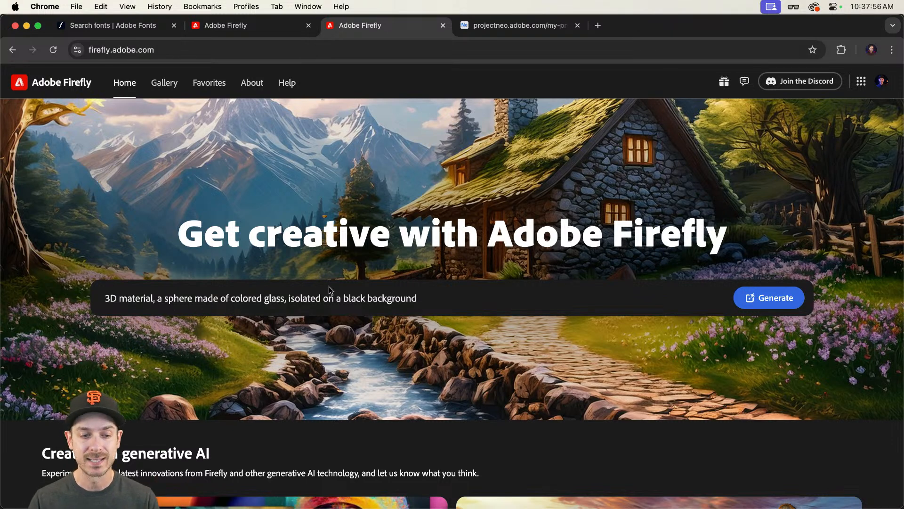
key("Return")
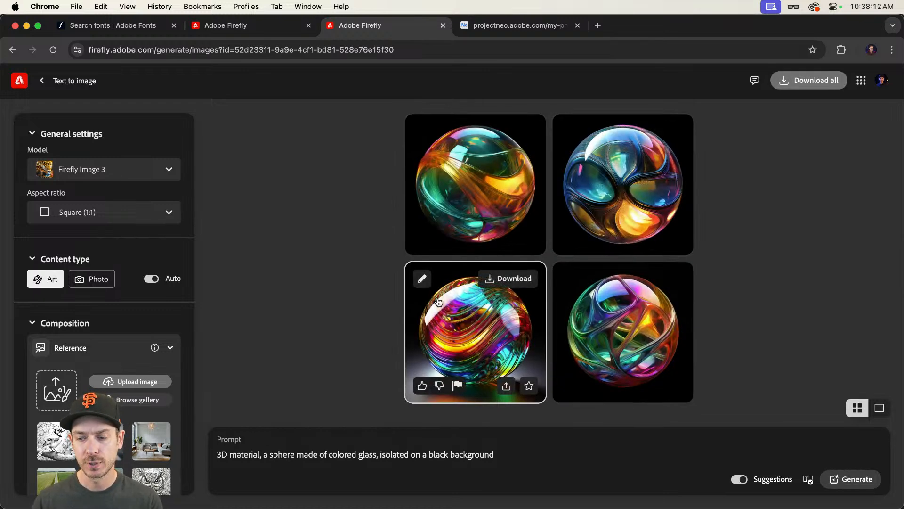
Step: In the letter P Firefly tab, change the prompt's background from black to white and regenerate
key("super+Tab")
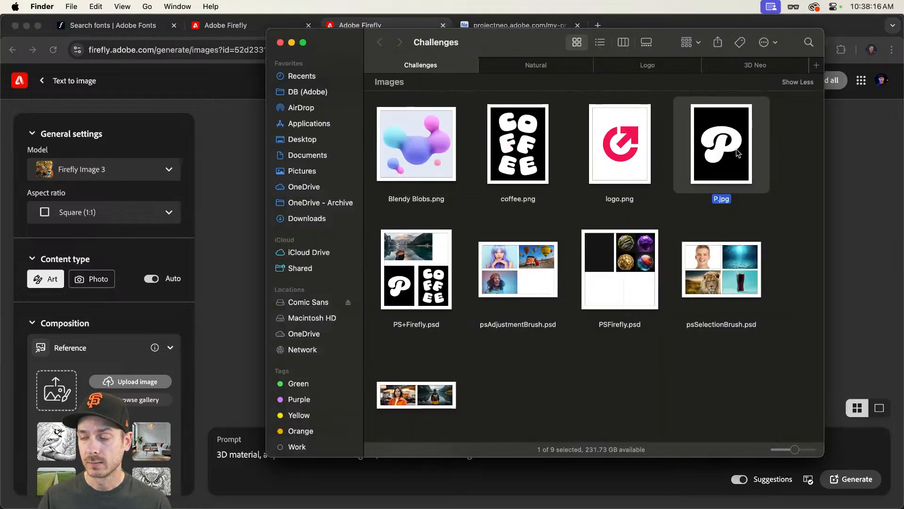
key("super+Tab")
left_click(222, 28)
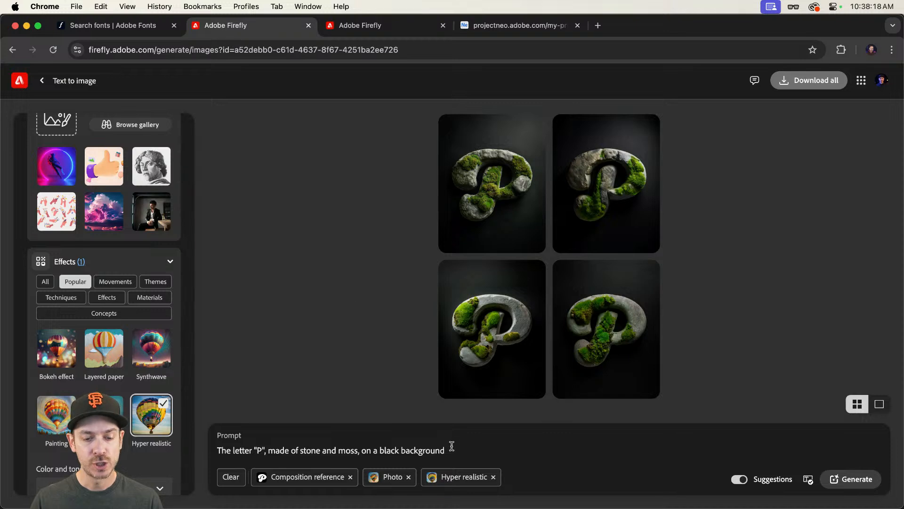
double_click(390, 450)
type("white")
key("Return")
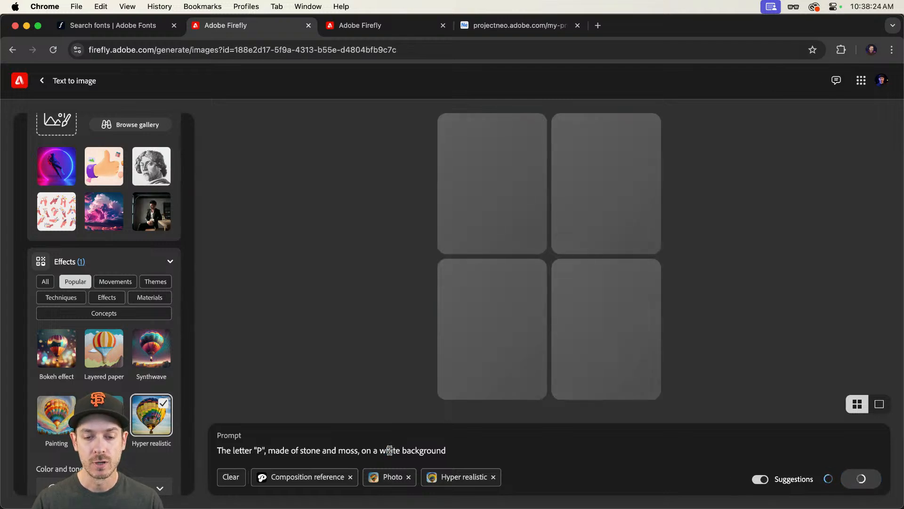
Step: In the glass sphere tab, set the content type to Photo and add the Hyper realistic effect
left_click(404, 30)
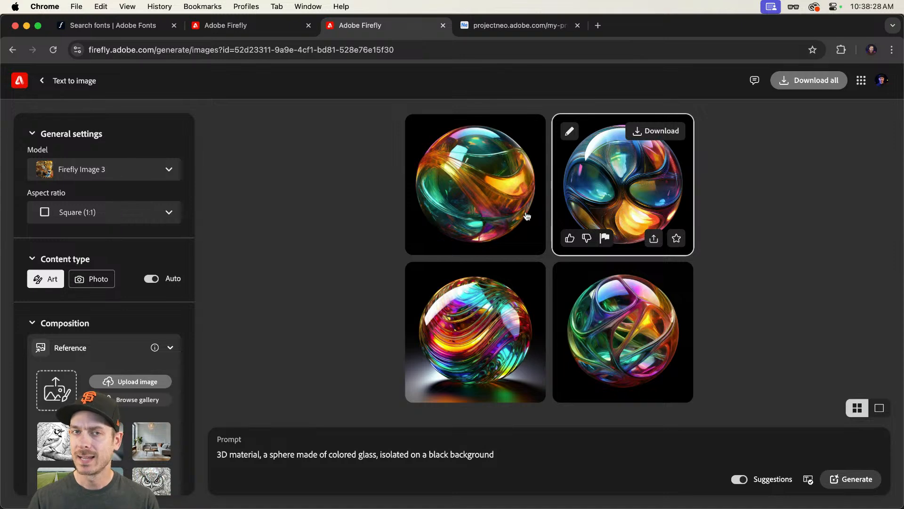
left_click(97, 279)
scroll(108, 282, "down", 10)
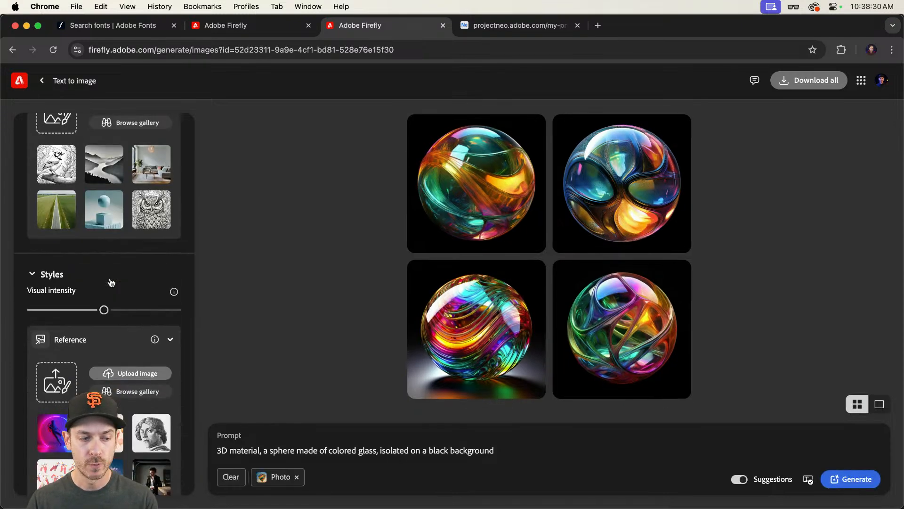
scroll(125, 295, "down", 3)
left_click(151, 426)
scroll(151, 427, "down", 4)
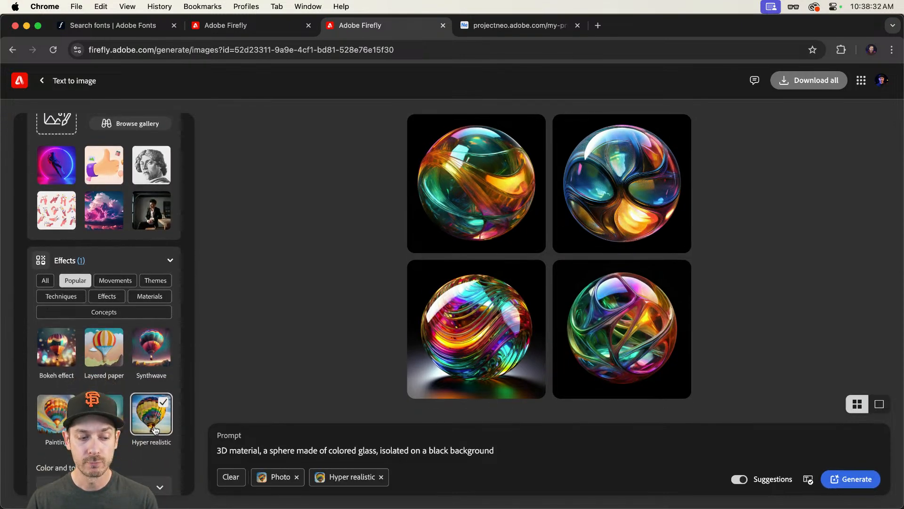
Step: Add the Glassmorphism theme effect and generate new glass sphere images
left_click(168, 228)
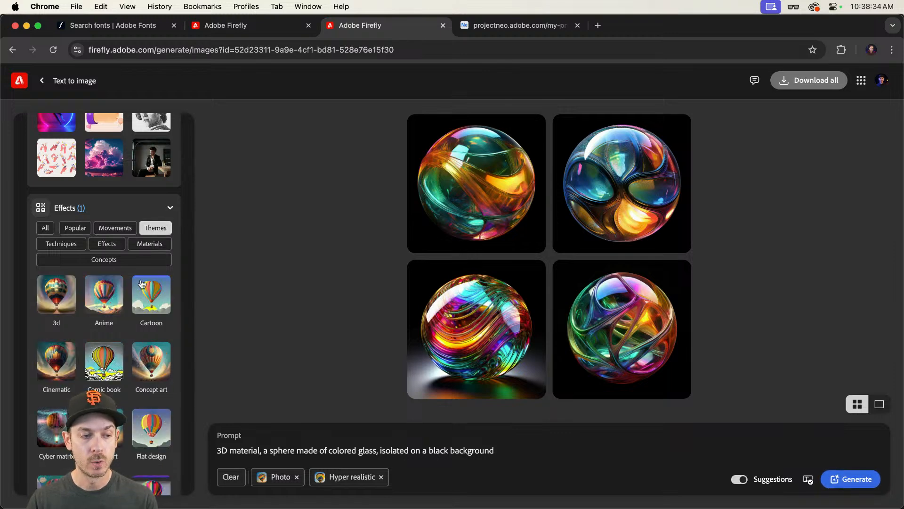
scroll(148, 286, "down", 3)
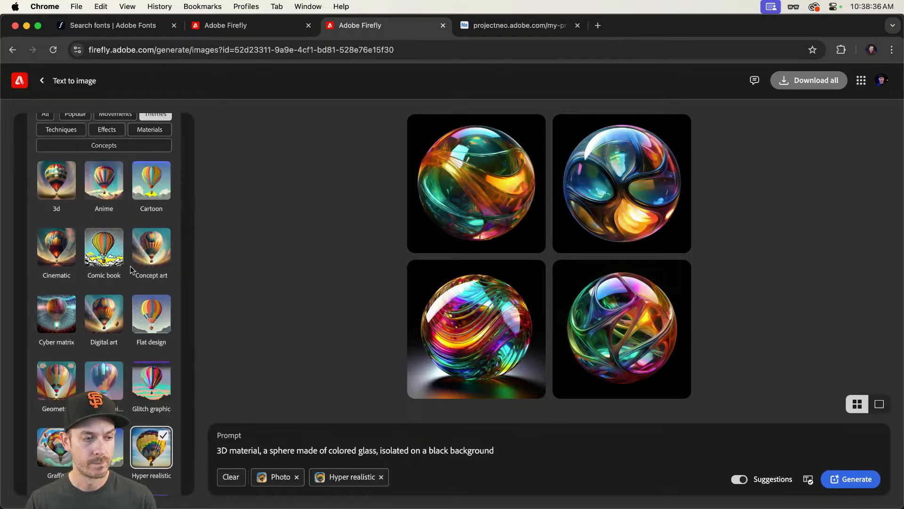
scroll(130, 270, "down", 3)
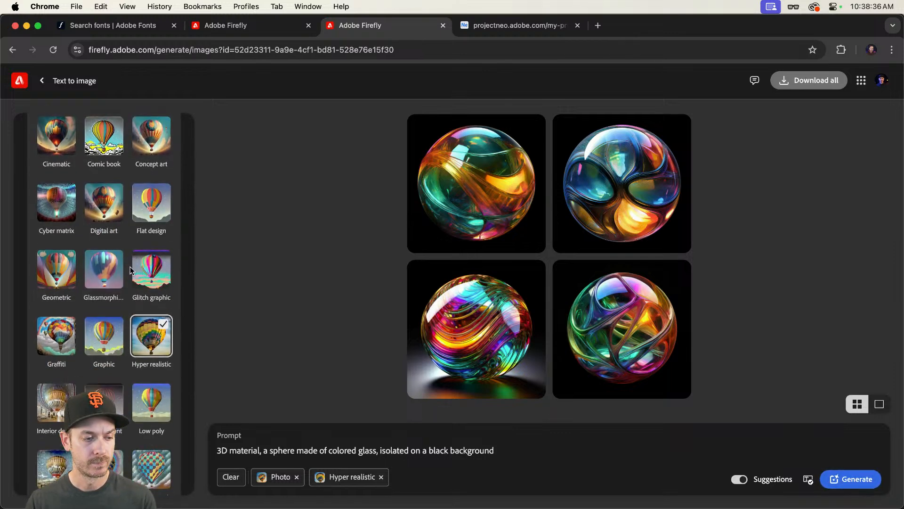
left_click(106, 273)
left_click(836, 478)
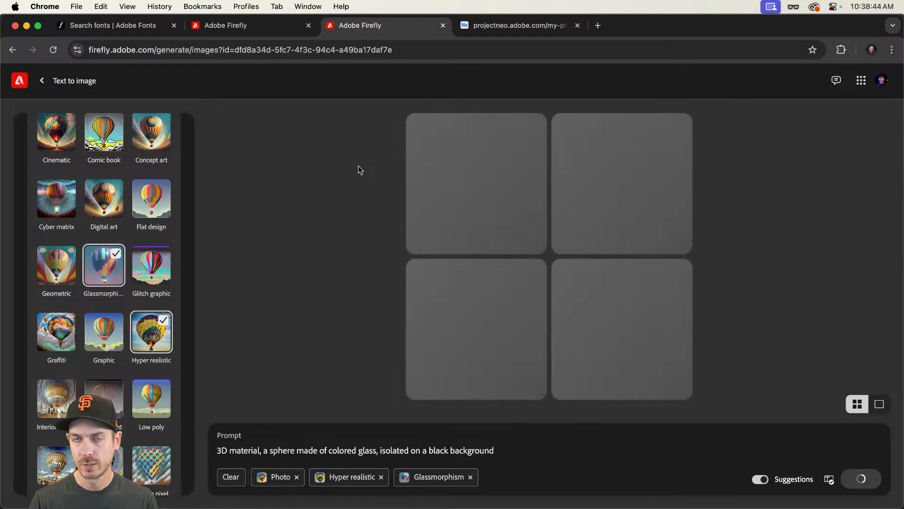
Step: Preview one of the white-background stone and moss P results full size, then close it
left_click(276, 25)
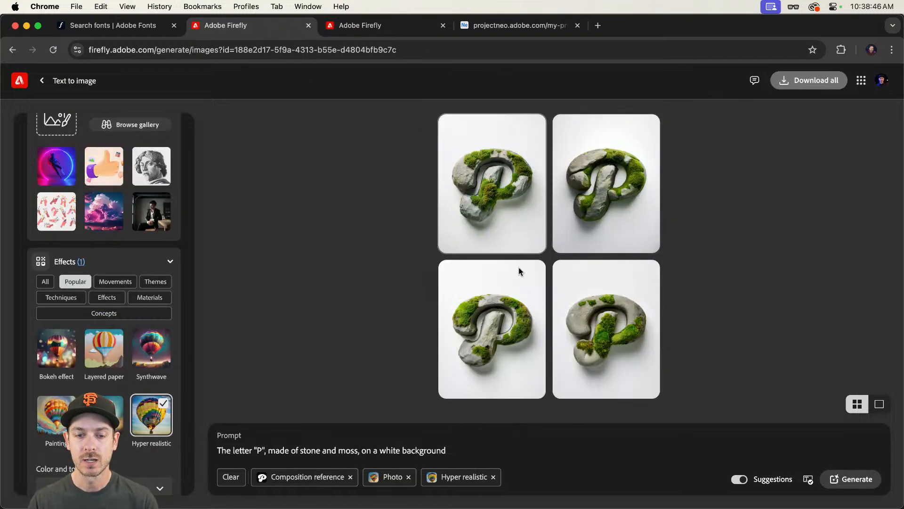
left_click(616, 300)
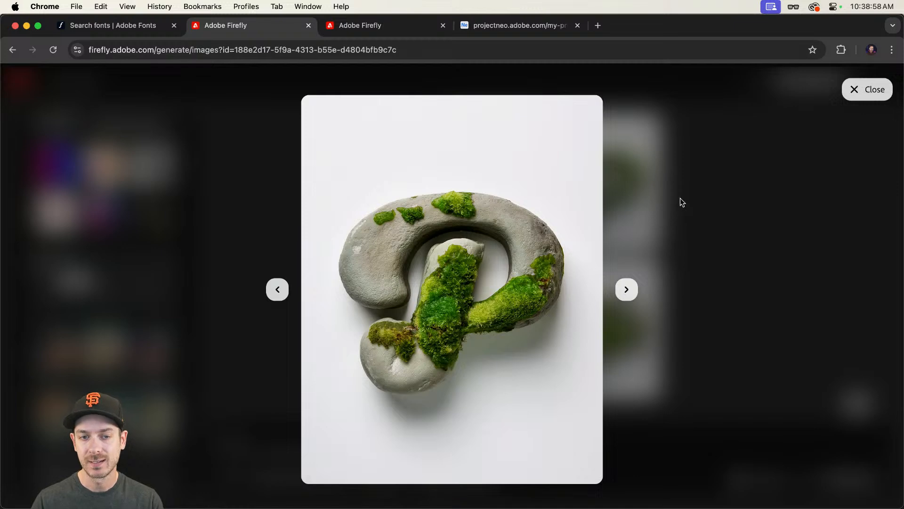
mouse_move(432, 291)
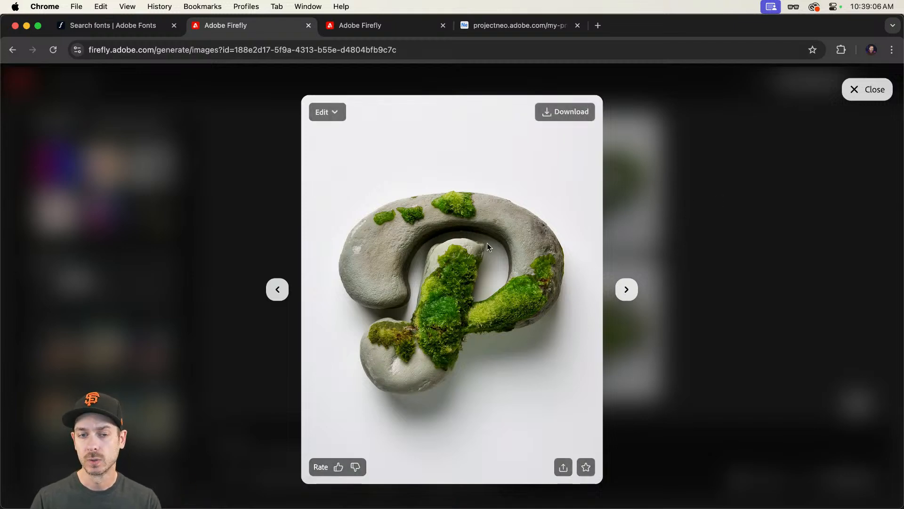
left_click(748, 204)
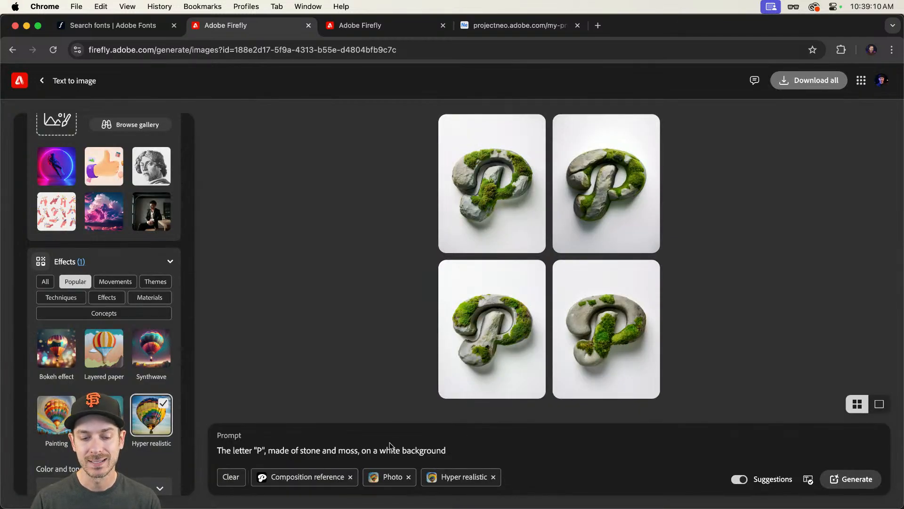
Step: Preview the new glass sphere results one by one, then close the preview
left_click(352, 31)
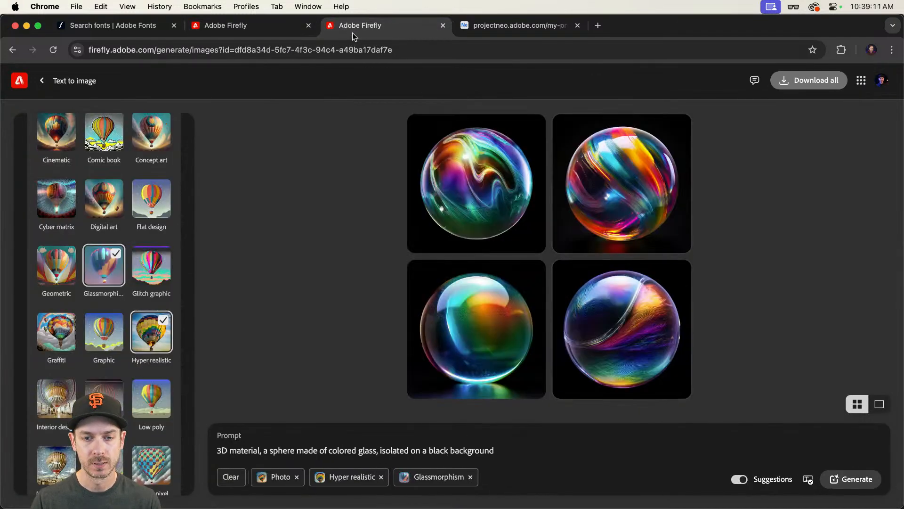
left_click(609, 189)
left_click(697, 211)
left_click(626, 217)
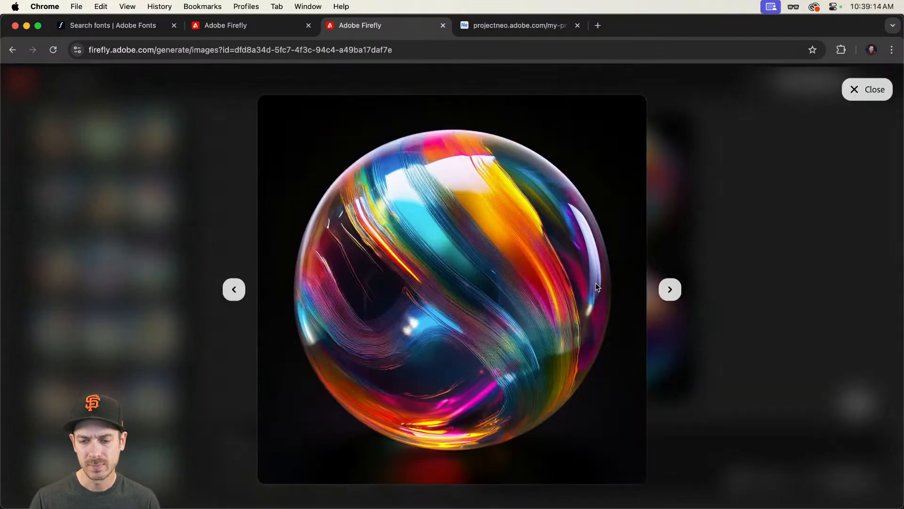
left_click(716, 226)
left_click(584, 311)
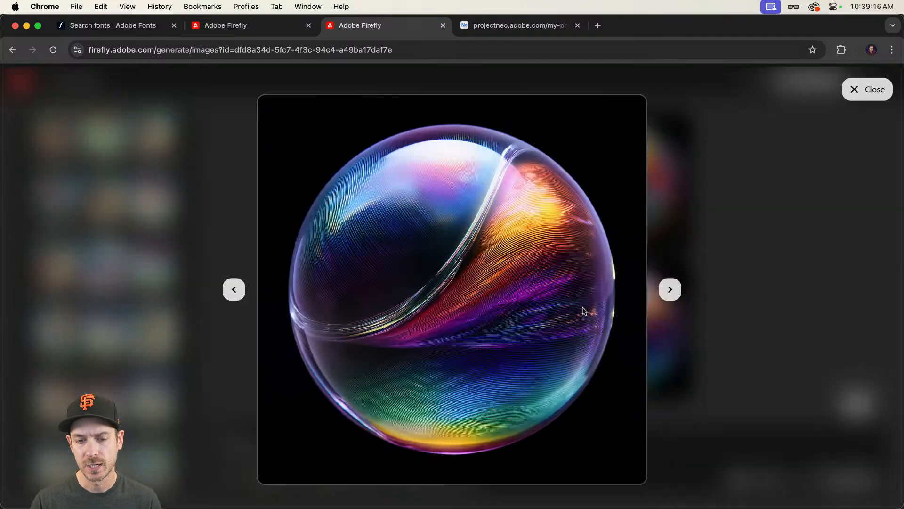
left_click(227, 292)
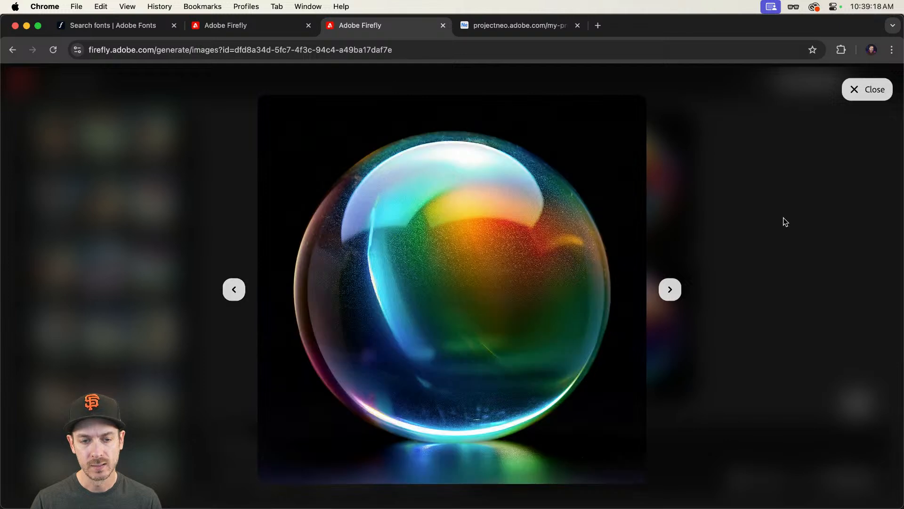
left_click(783, 221)
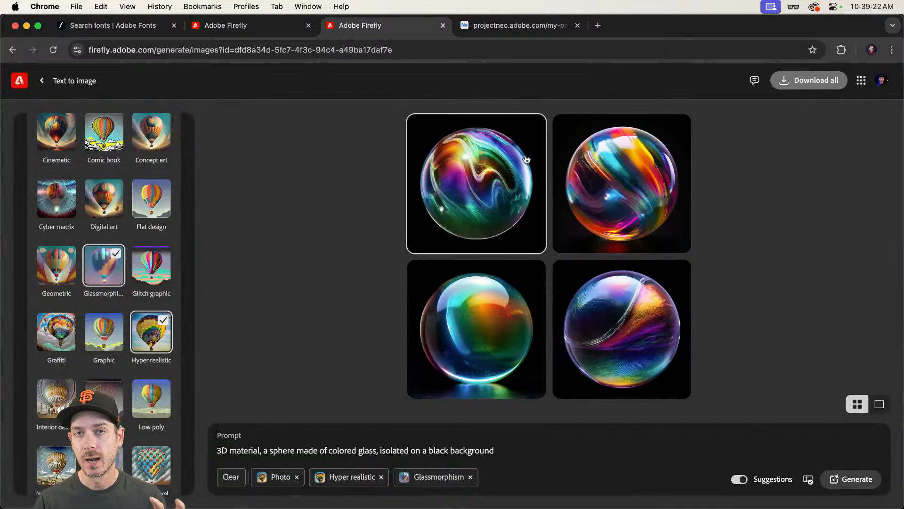
Step: Change the letter P prompt's background back to black
left_click(225, 26)
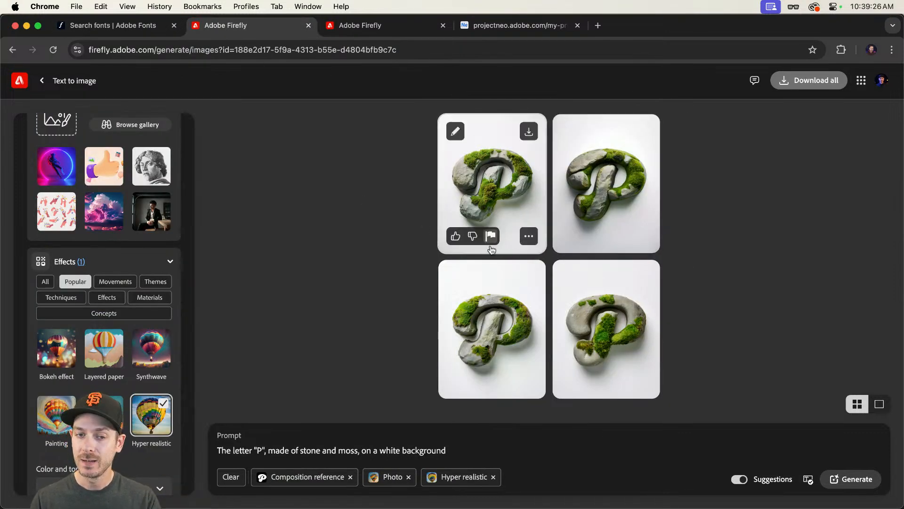
double_click(391, 452)
type("black")
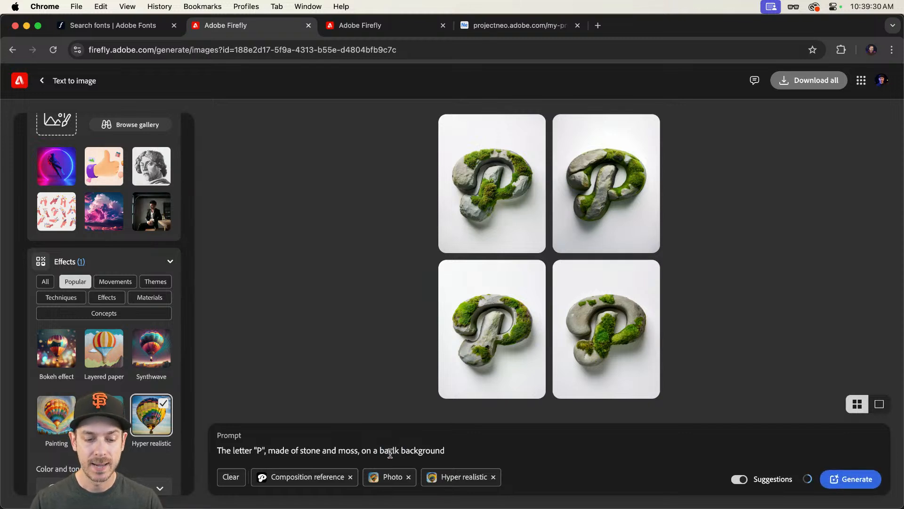
key("BackSpace")
key("BackSpace")
key("BackSpace")
type("ack")
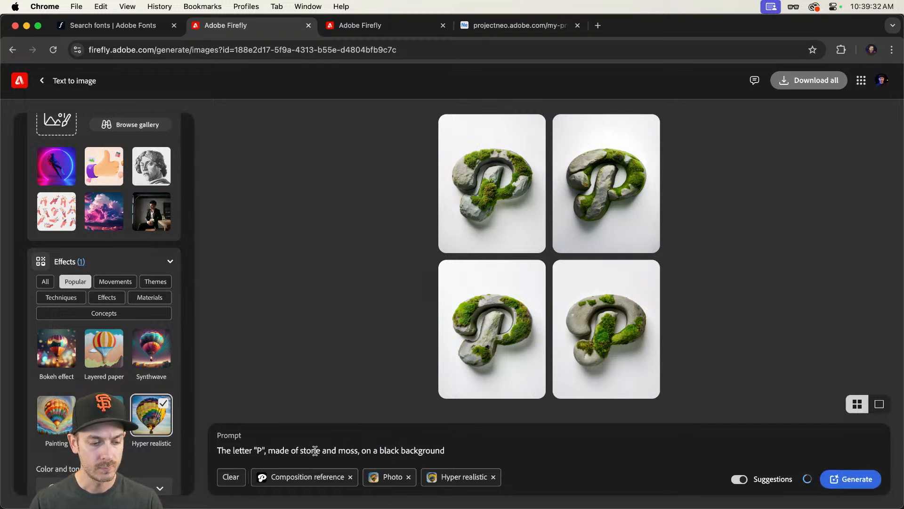
Step: Replace "made of stone and moss" with "made of colored glass" in the letter P prompt
left_click_drag(268, 451, 359, 451)
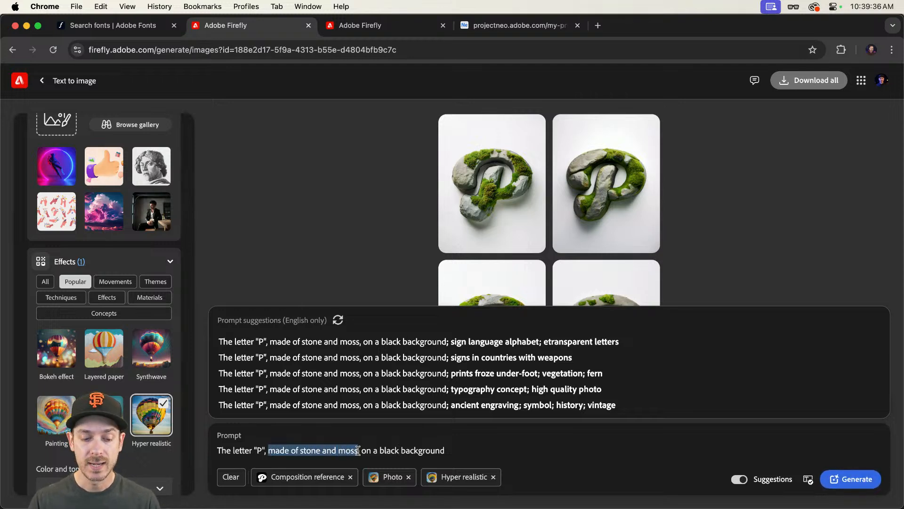
type("made of colo")
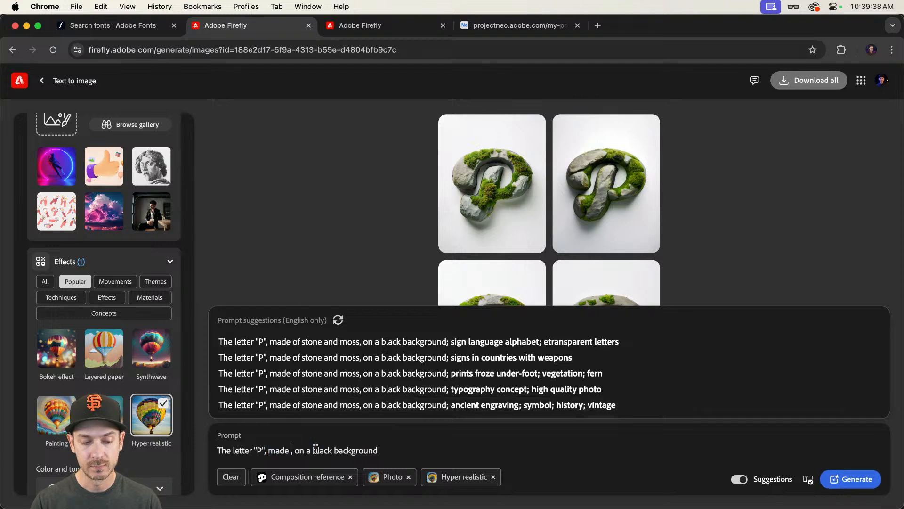
type("red glass")
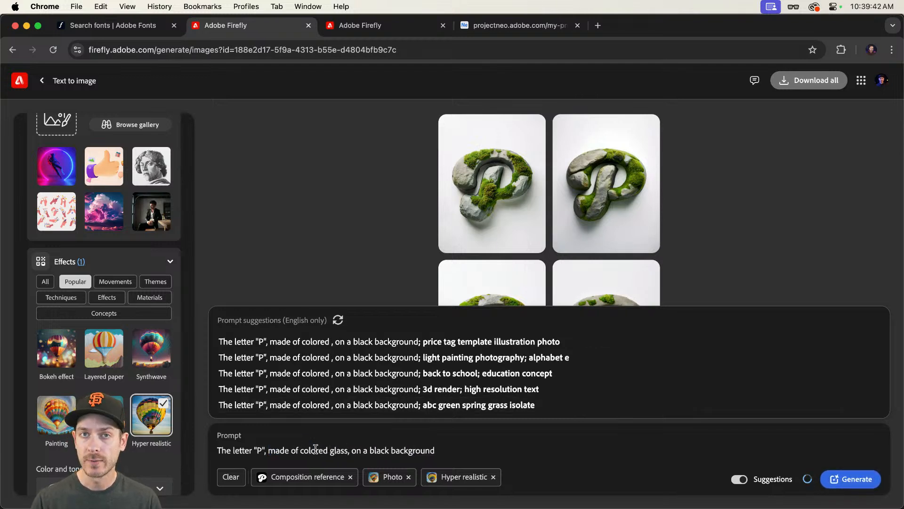
left_click(326, 225)
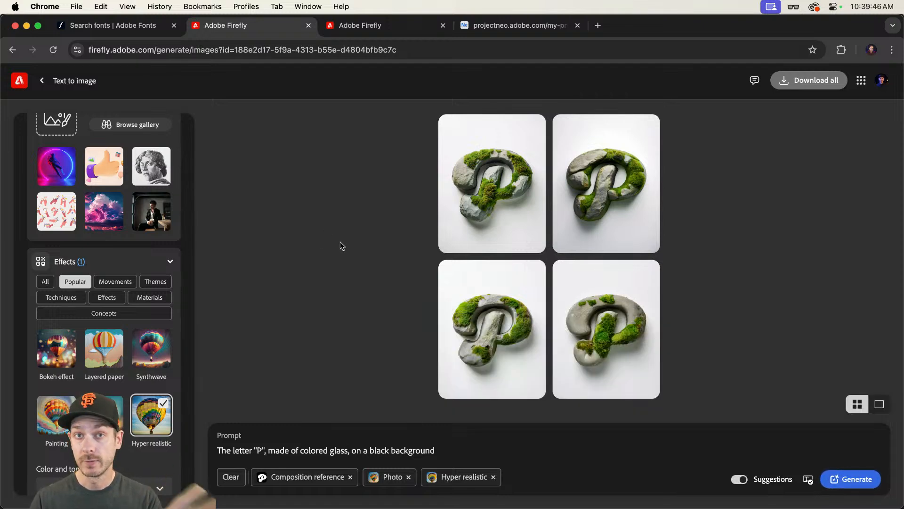
scroll(117, 340, "down", 2)
scroll(118, 340, "up", 6)
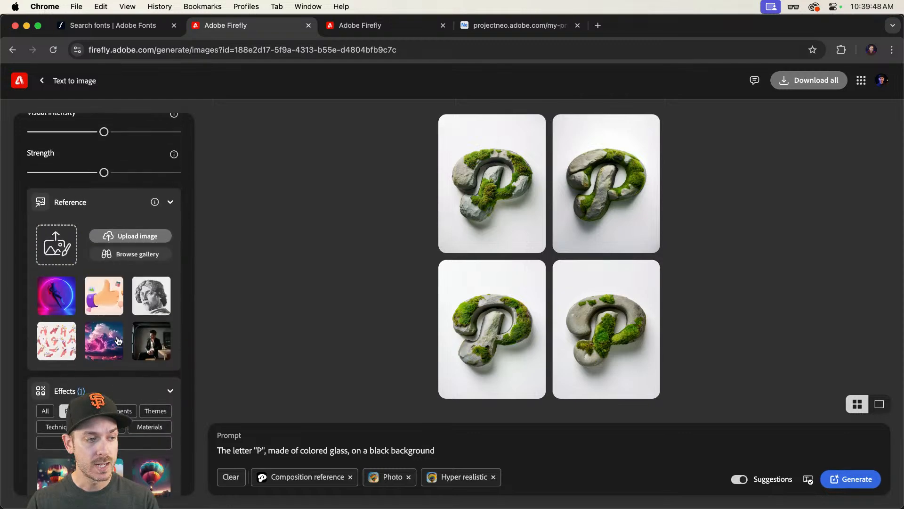
scroll(118, 340, "up", 3)
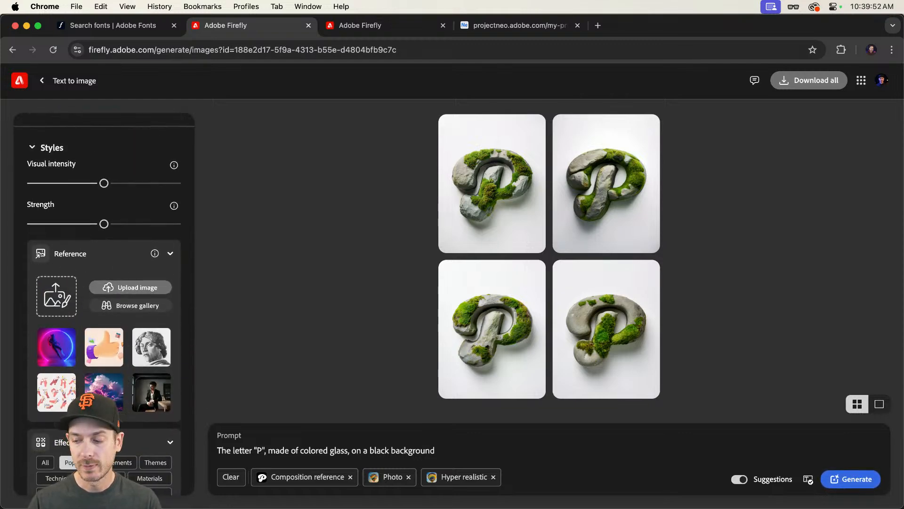
Step: Open the Glass image folder, preview the colored glass sphere image, and add it as the style reference
key("super+Tab")
left_click(532, 65)
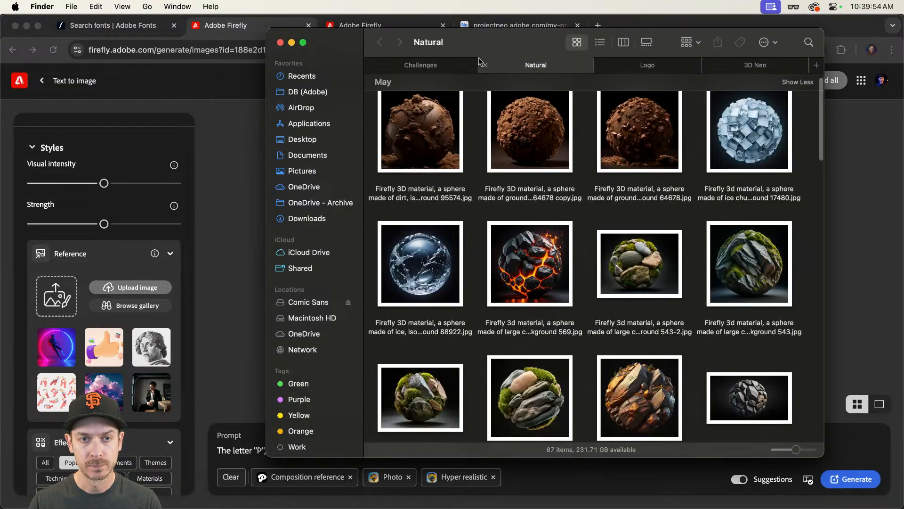
scroll(600, 201, "up", 1)
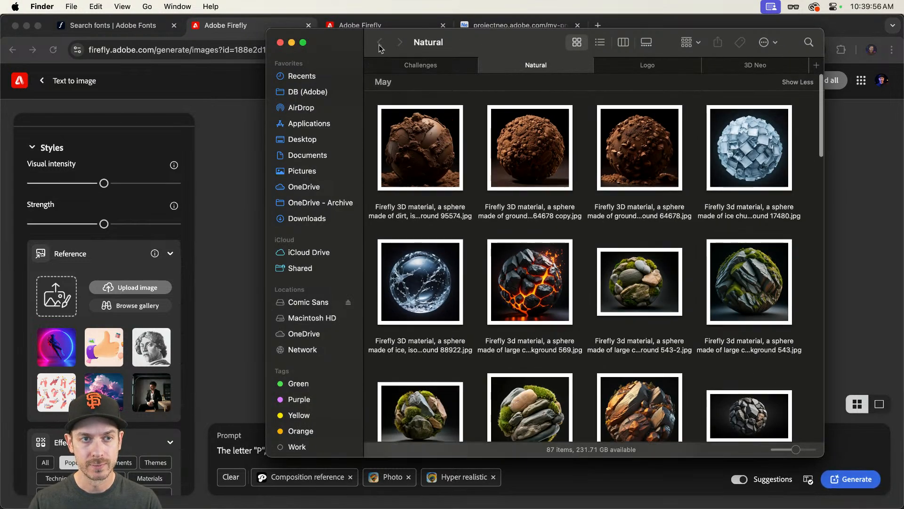
left_click(428, 42, "super")
left_click(426, 55)
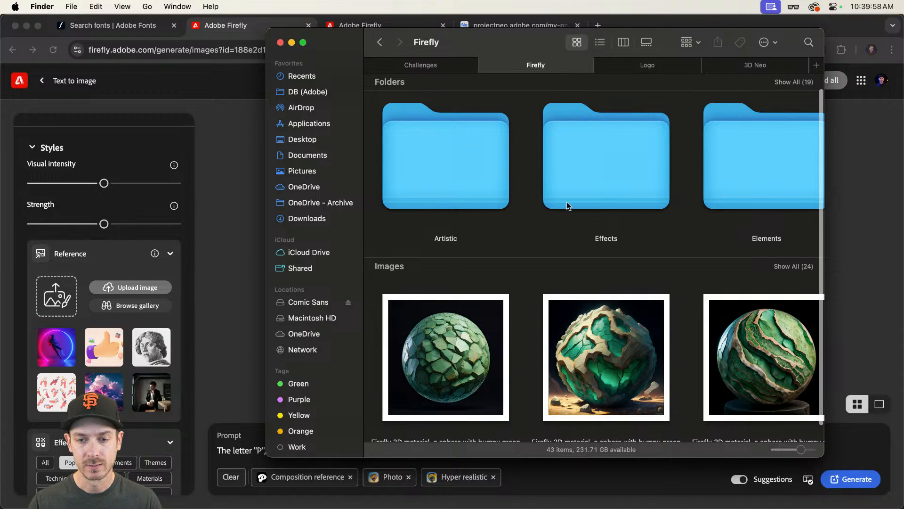
type("g")
double_click(752, 162)
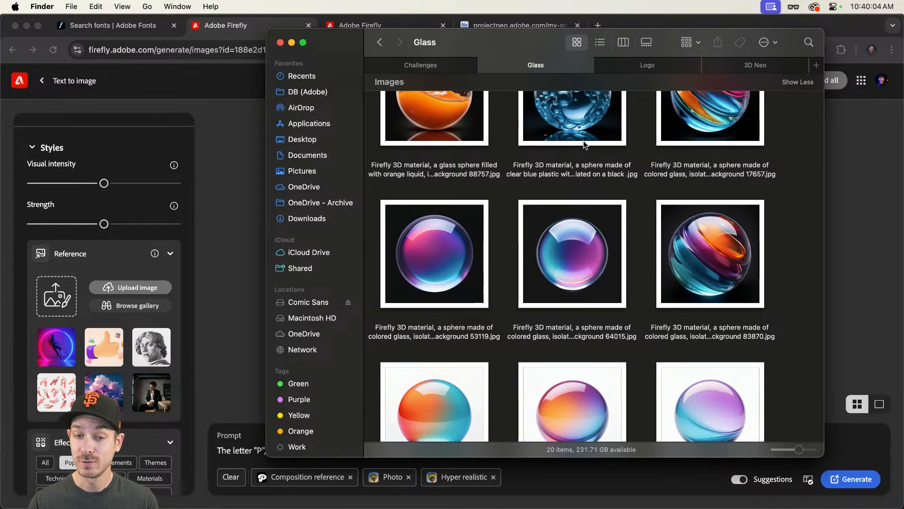
scroll(544, 196, "up", 5)
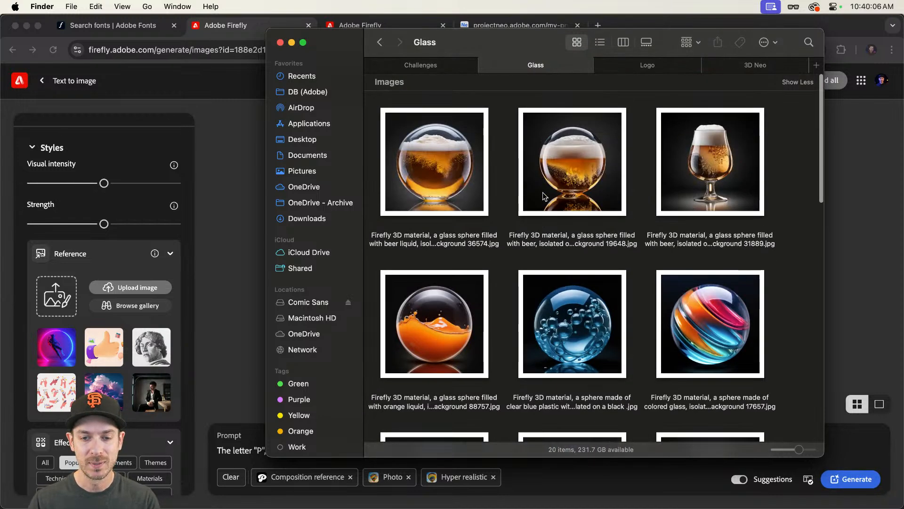
scroll(544, 195, "down", 8)
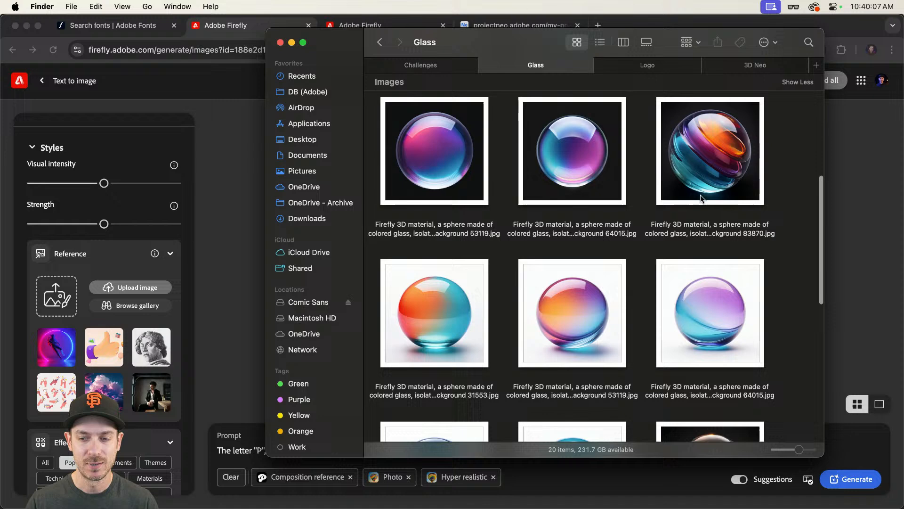
left_click(711, 162)
key("space")
key("space")
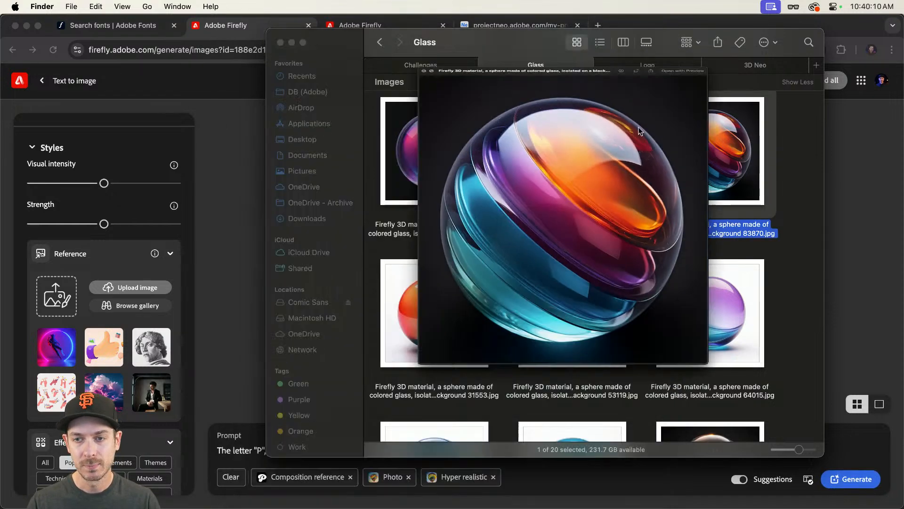
left_click_drag(686, 141, 53, 291)
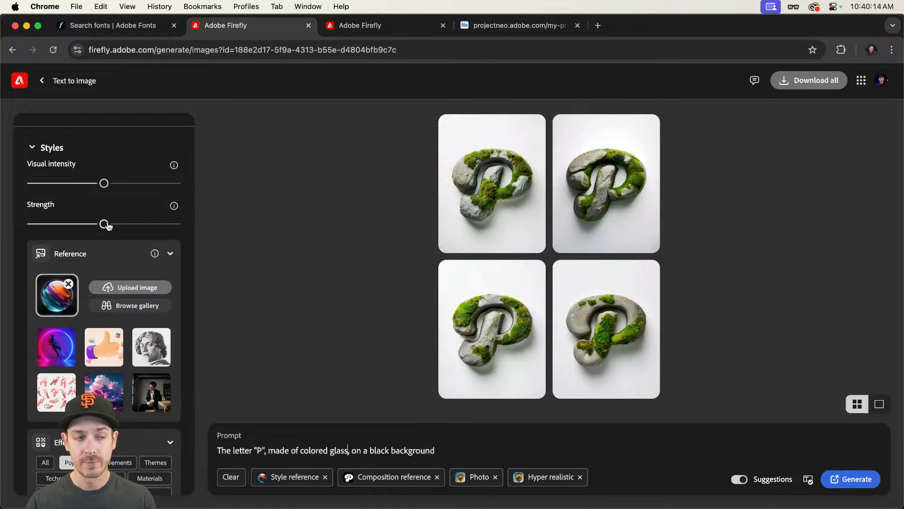
Step: Set the style strength to maximum and add the Glassmorphism theme effect
left_click_drag(105, 225, 183, 228)
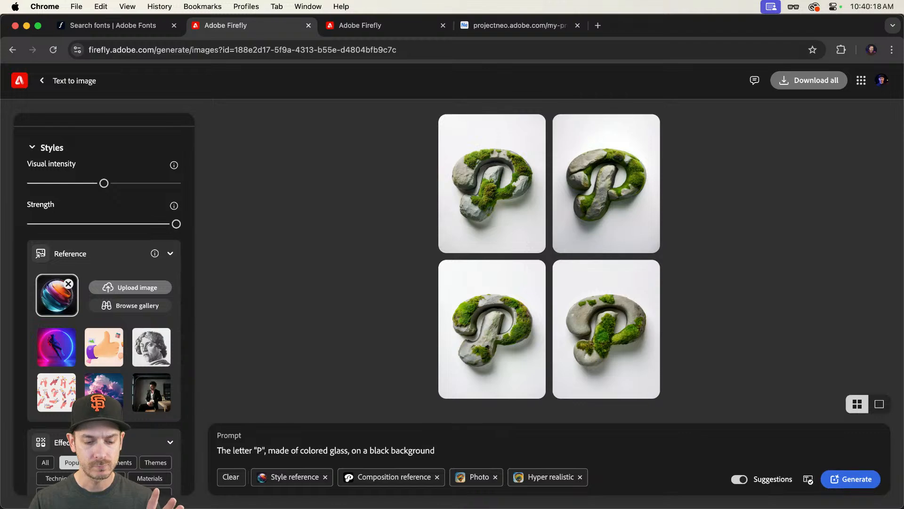
scroll(104, 329, "down", 4)
left_click(155, 278)
scroll(104, 354, "down", 3)
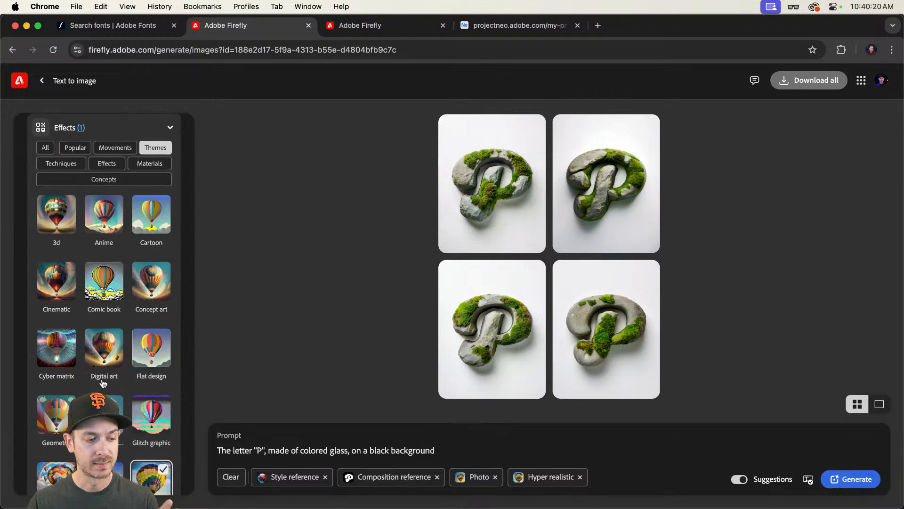
left_click(104, 405)
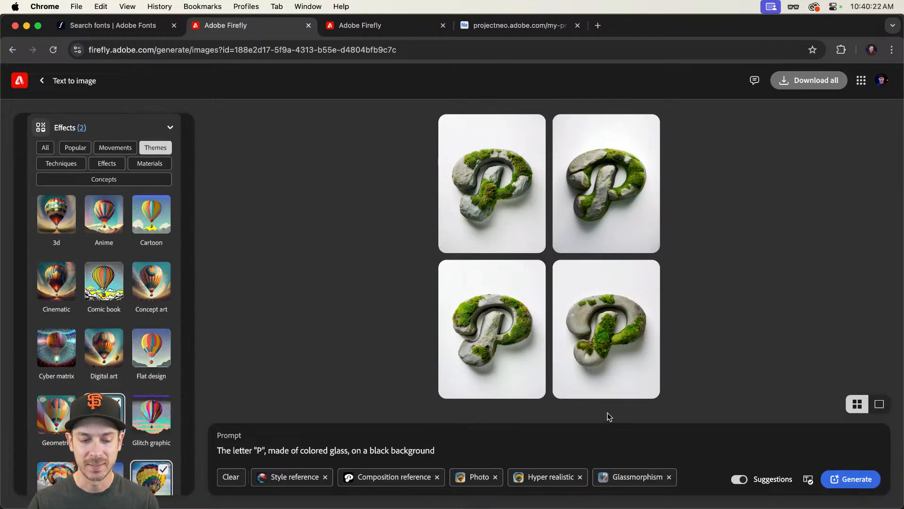
Step: Generate the colored glass letter P images, then preview one full size and close it
left_click(847, 479)
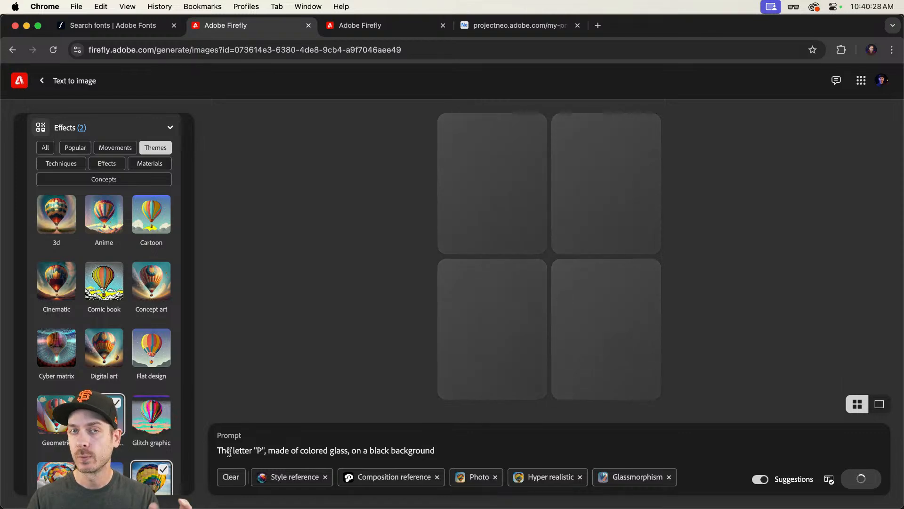
scroll(153, 333, "up", 5)
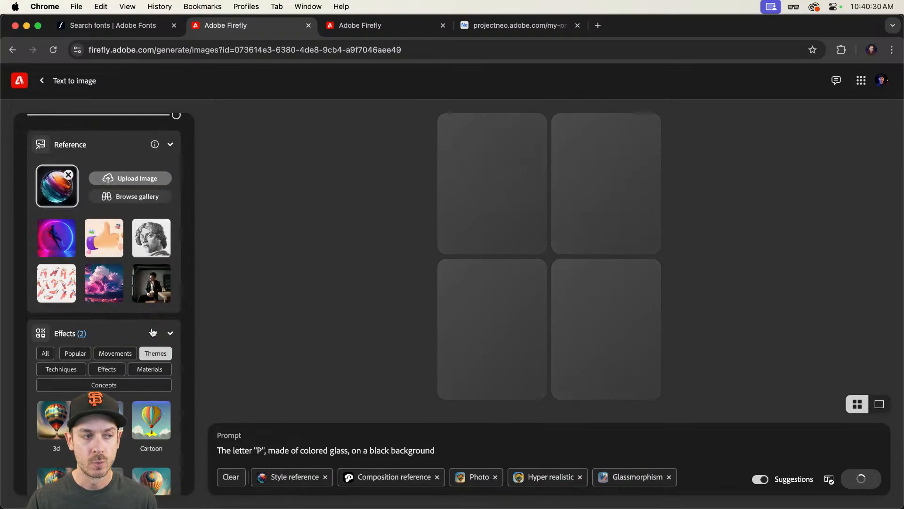
scroll(152, 332, "up", 10)
scroll(151, 327, "down", 8)
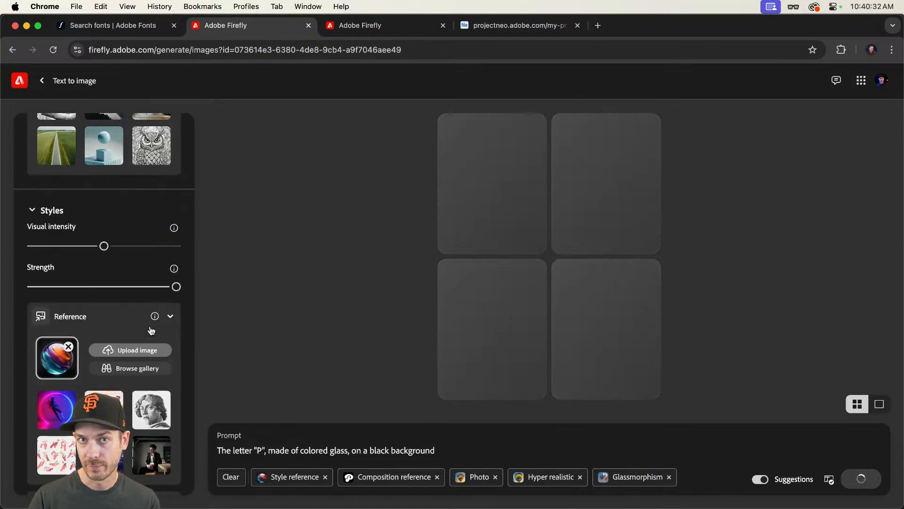
scroll(151, 329, "down", 5)
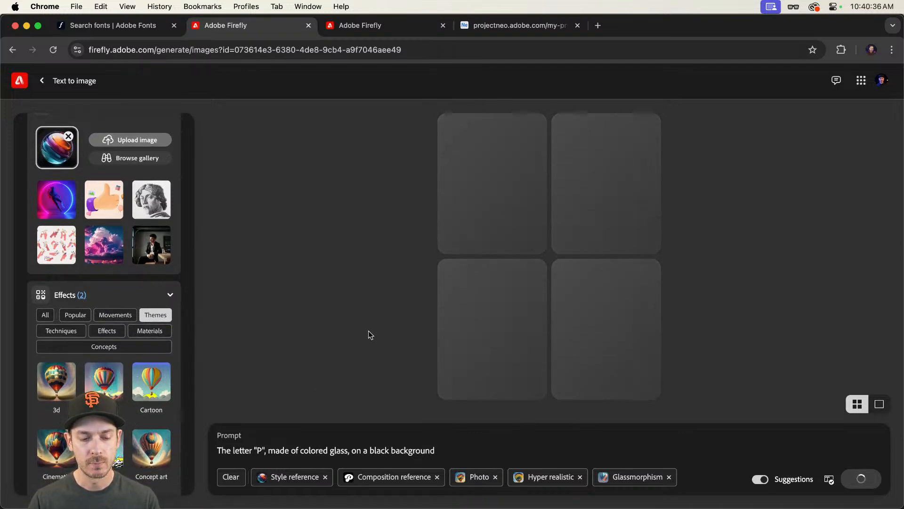
left_click(489, 185)
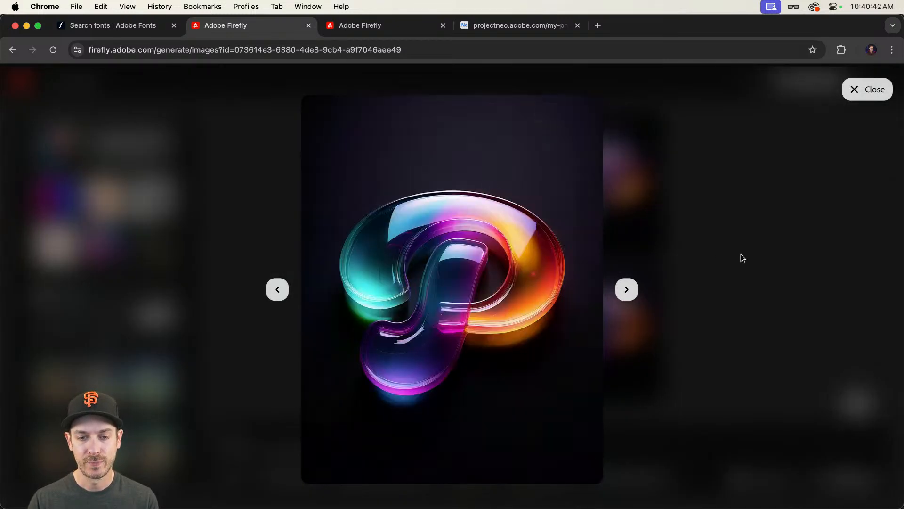
key("Escape")
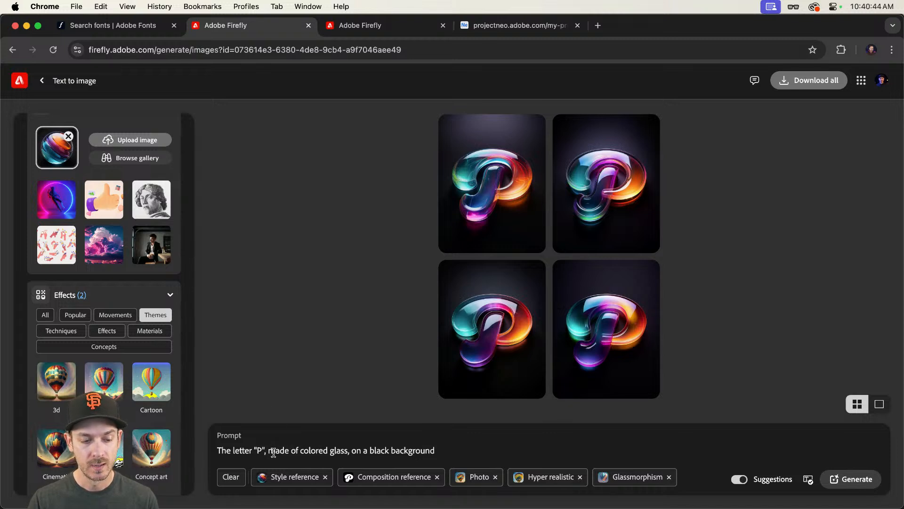
Step: Remove "The letter "P"," from the prompt so it starts with "Made of colored glass", and regenerate
left_click_drag(273, 452, 210, 452)
type("M")
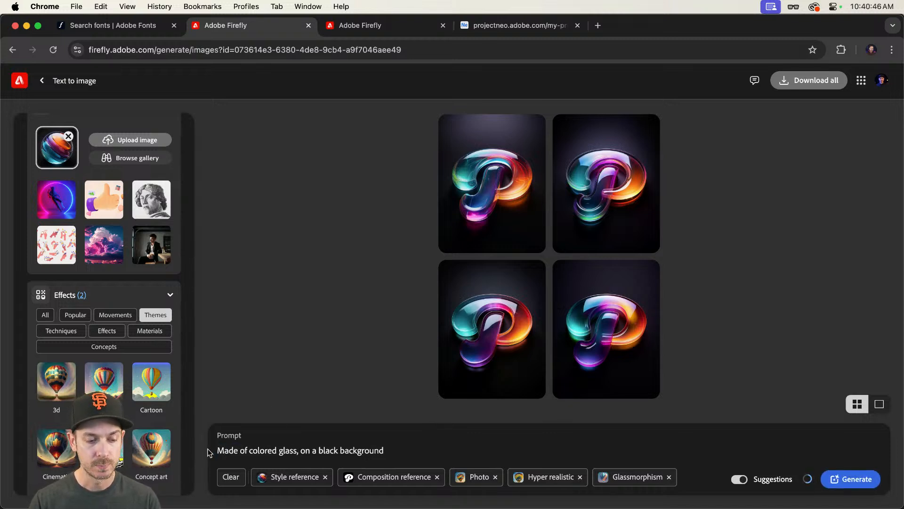
key("Return")
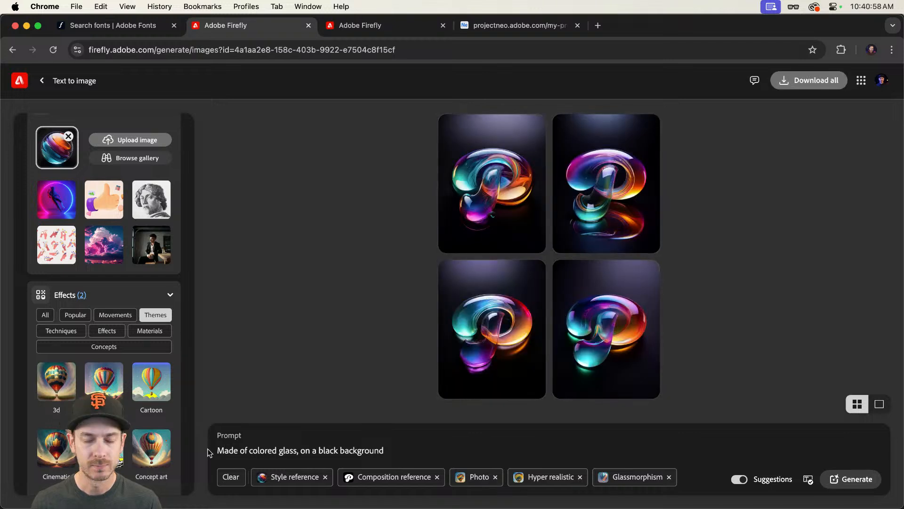
Step: Preview the new glass letter results one by one, then close the preview
left_click(570, 179)
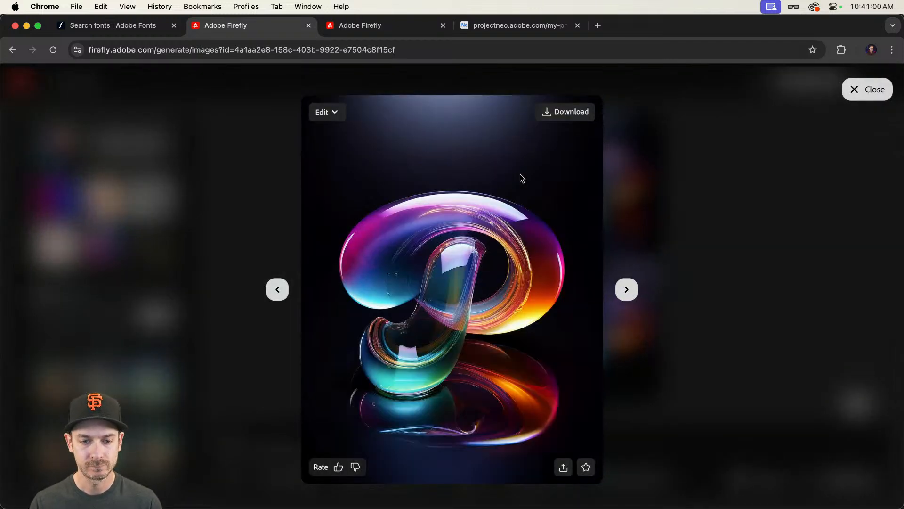
key("Right")
key("Right")
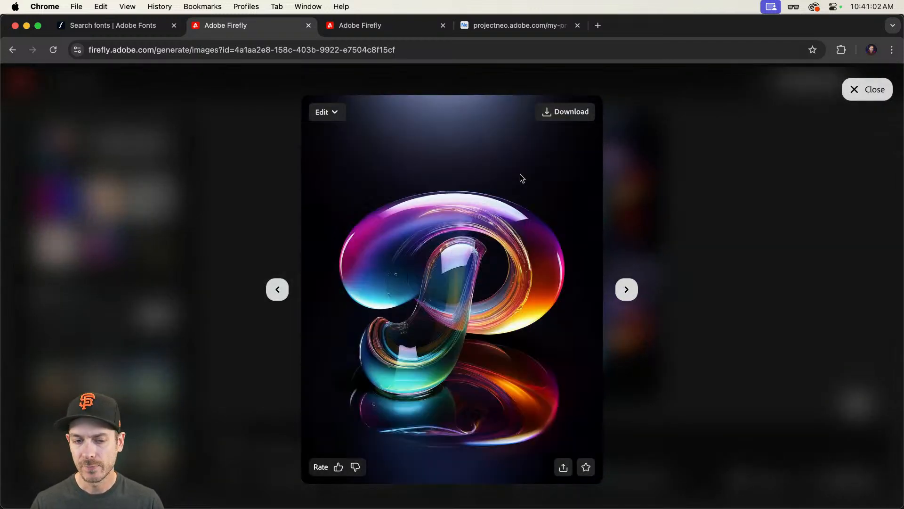
key("Right")
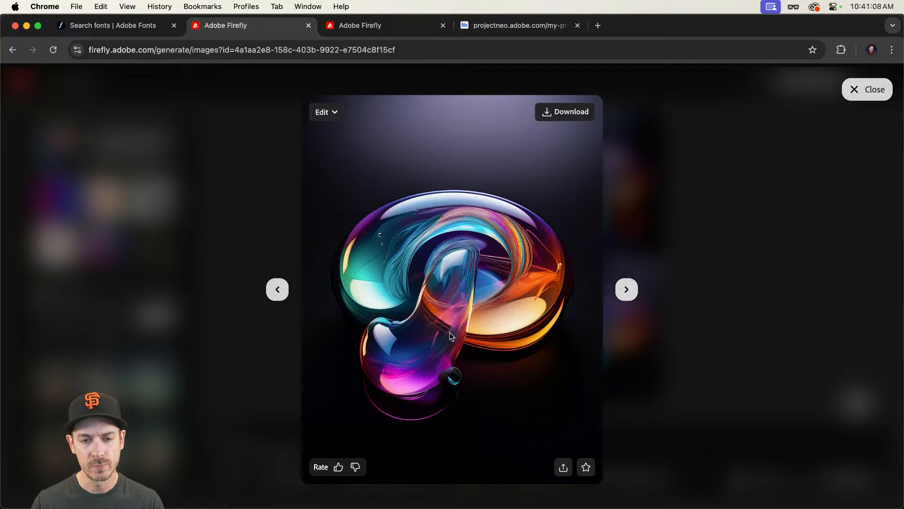
key("Right")
key("Right")
key("Right")
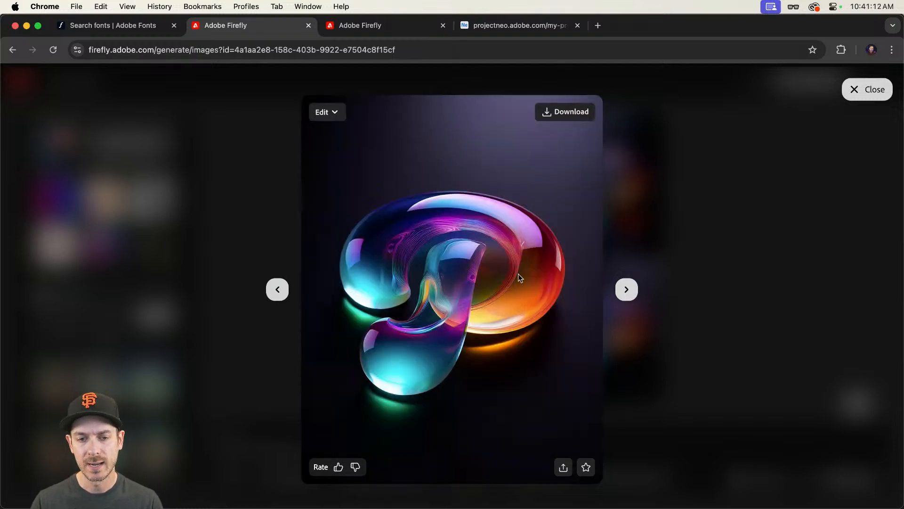
left_click(717, 265)
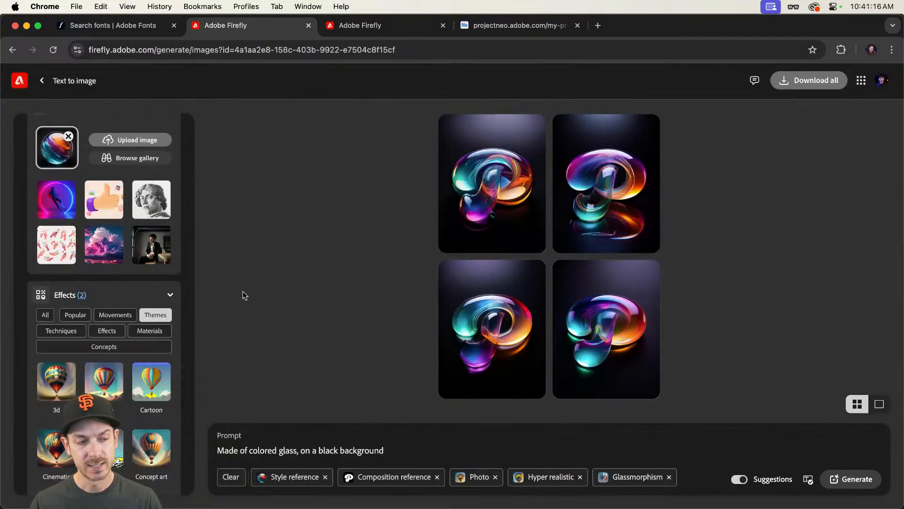
Step: Set the visual intensity to its minimum and regenerate the images
scroll(151, 314, "up", 5)
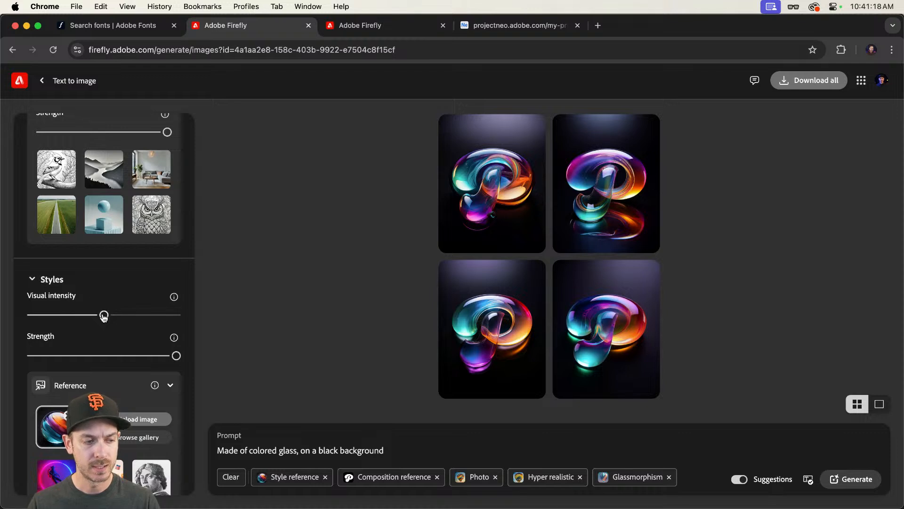
left_click_drag(104, 314, 19, 312)
key("Return")
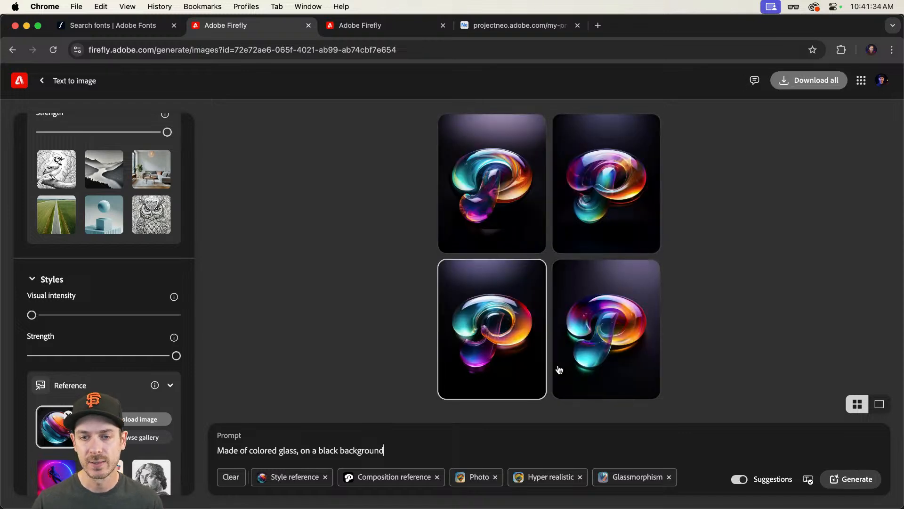
Step: Preview the low-intensity glass results one by one, then close the preview
left_click(600, 317)
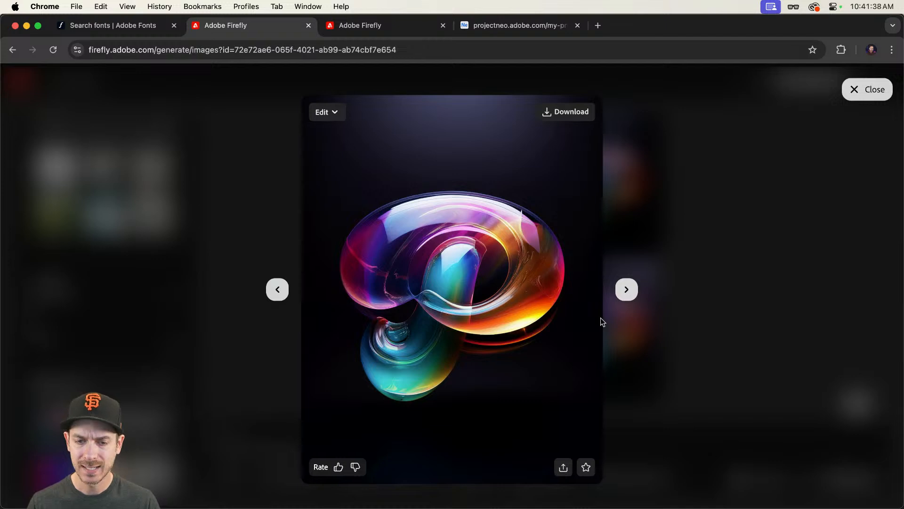
key("Left")
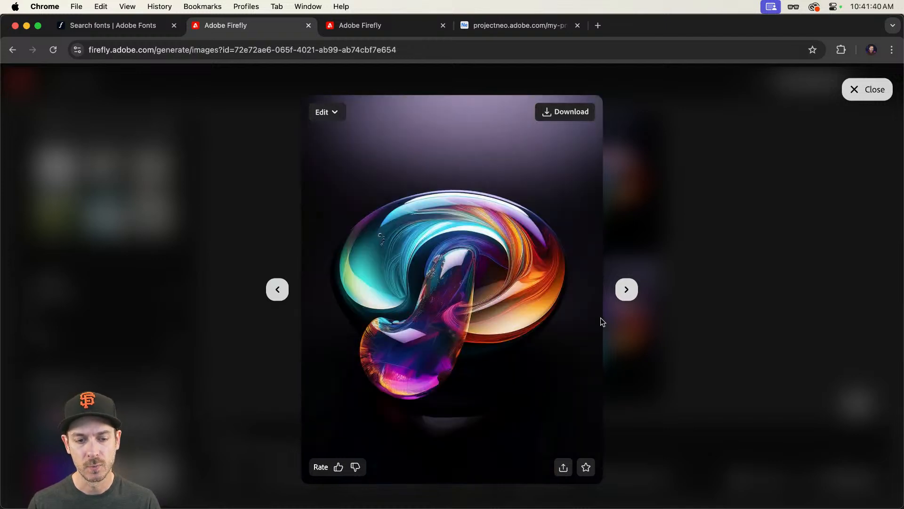
key("Left")
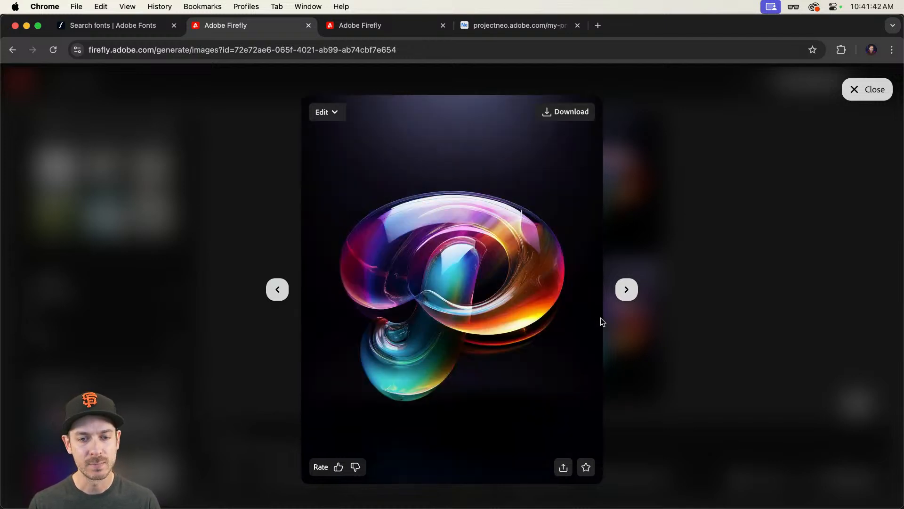
key("Left")
key("Escape")
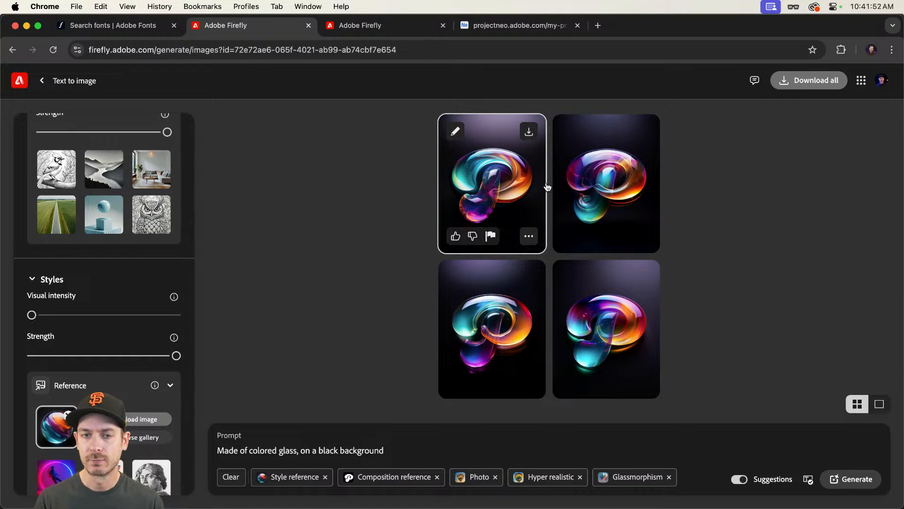
Step: Replace the style reference with a mossy rock sphere image from the Natural folder and reset visual intensity to the middle
key("super+Tab")
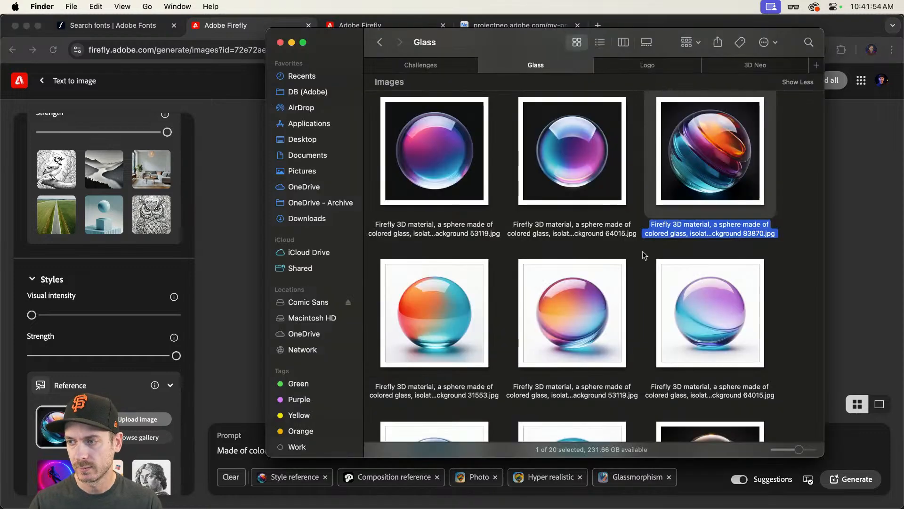
left_click(379, 42)
left_click(736, 170)
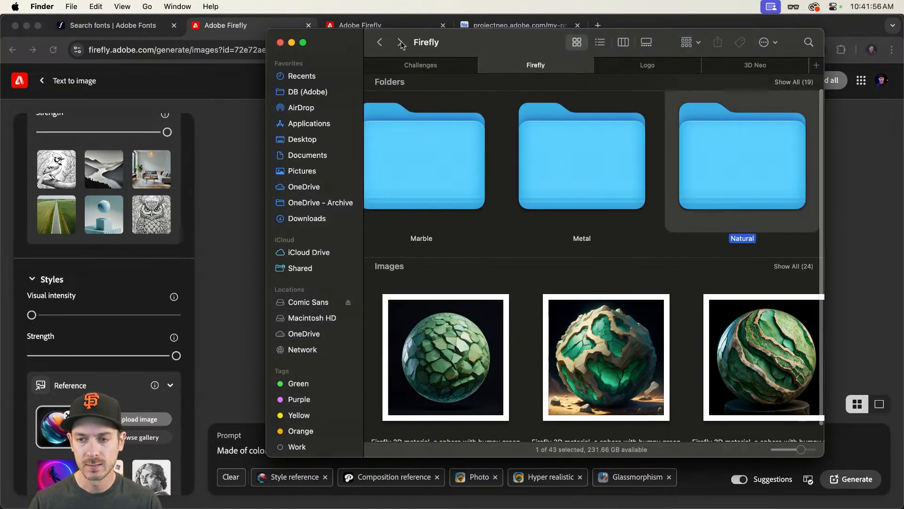
double_click(735, 172)
scroll(524, 198, "down", 5)
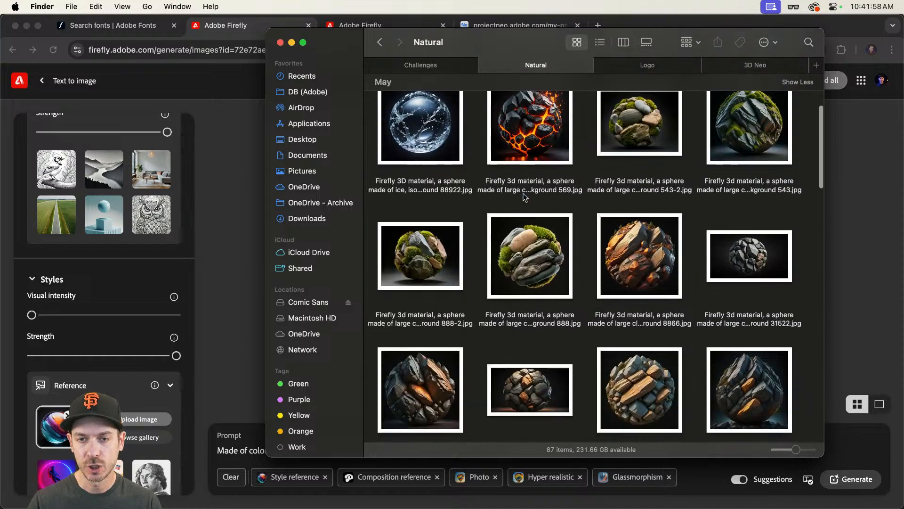
left_click_drag(531, 256, 53, 424)
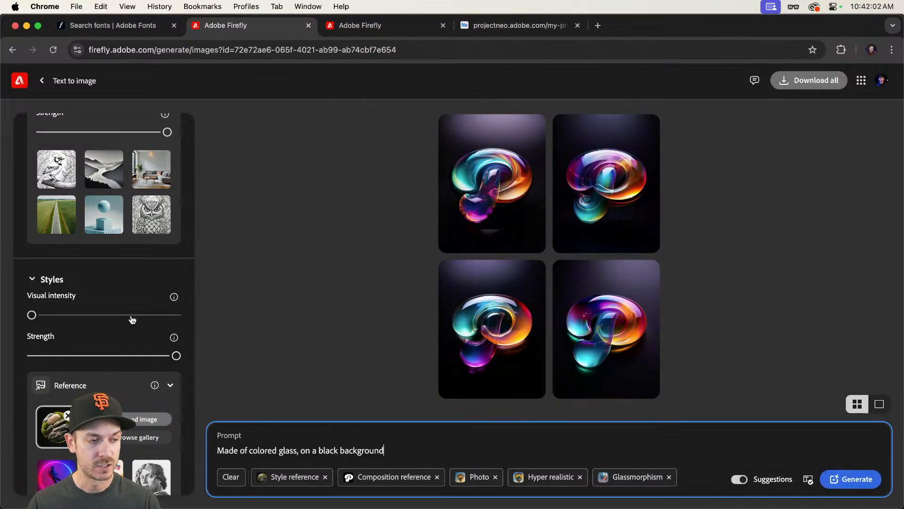
left_click(104, 314)
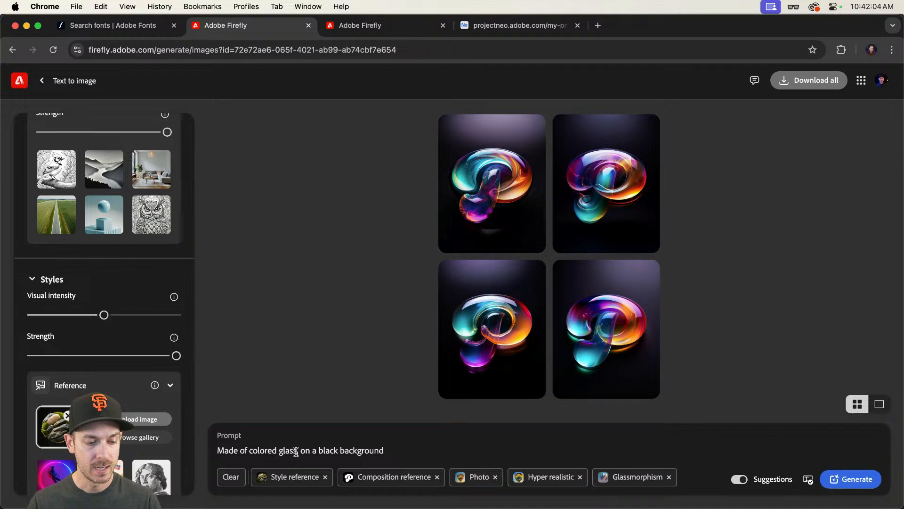
Step: Replace "colored glass" in the prompt with "stone and moss" and generate new images
left_click_drag(249, 451, 296, 451)
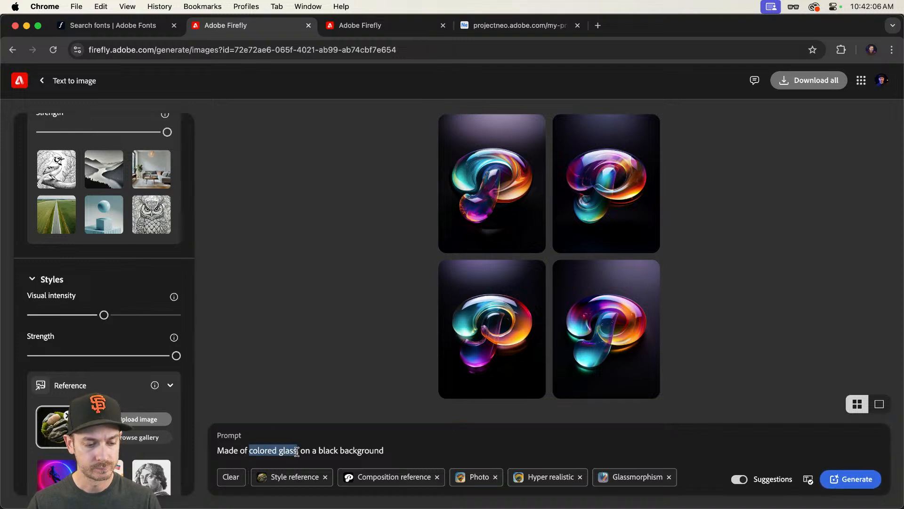
type("stone and ")
type("moss")
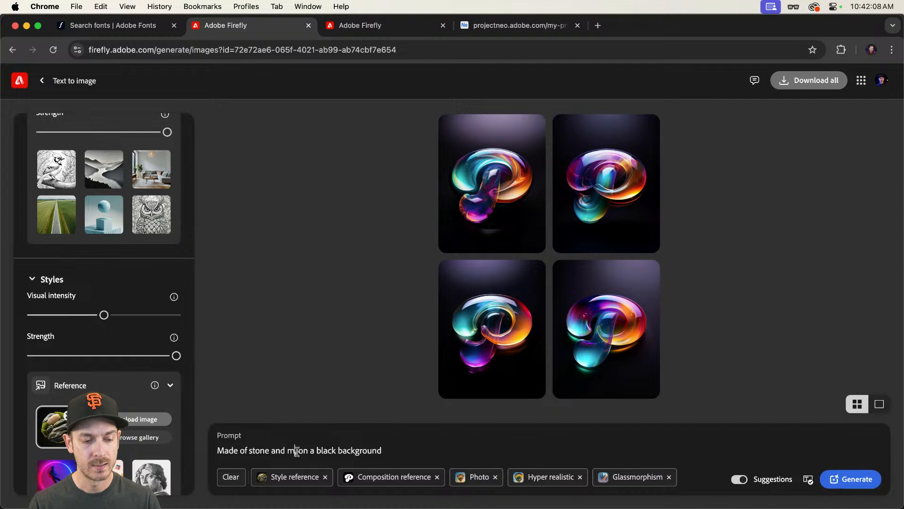
key("Return")
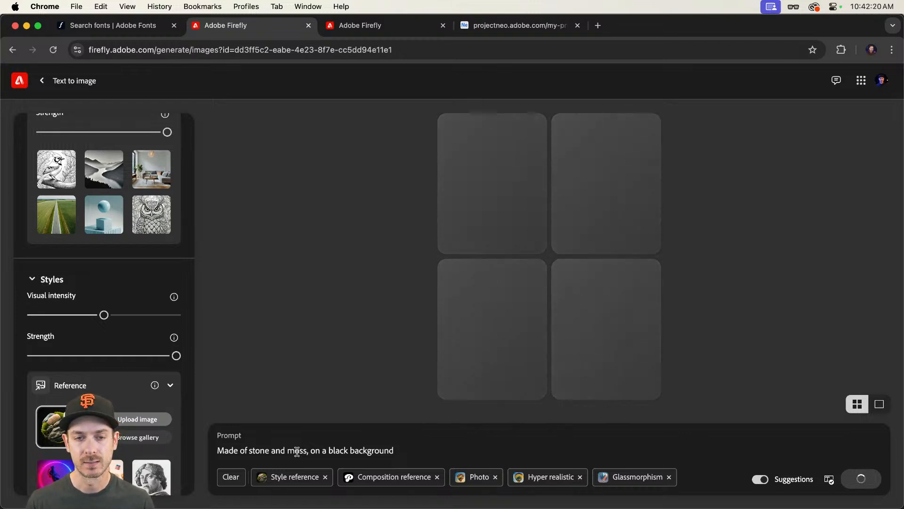
Step: Preview the stone and moss letter results one by one, then close the preview
left_click(467, 180)
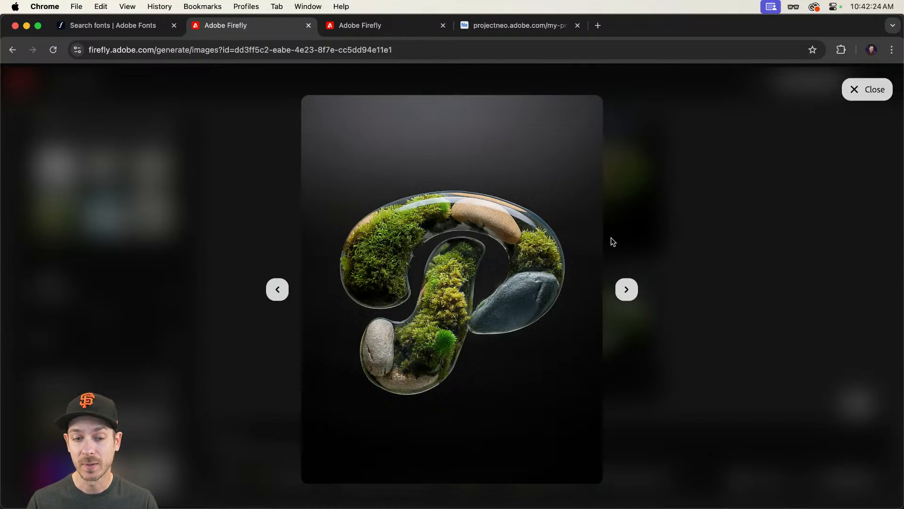
key("Right")
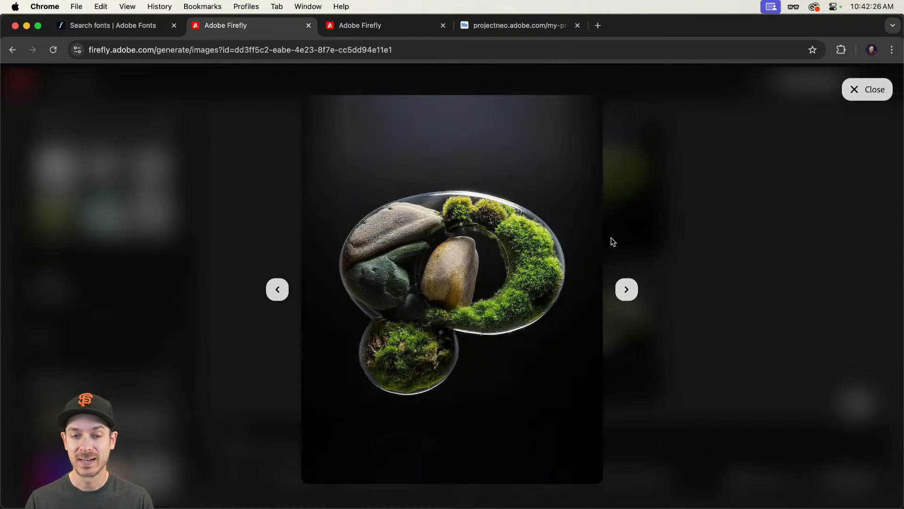
key("Right")
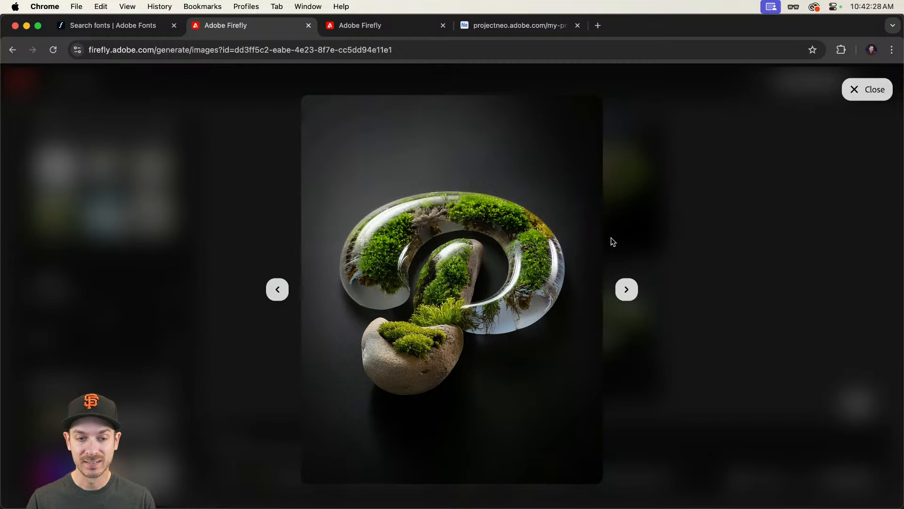
key("Right")
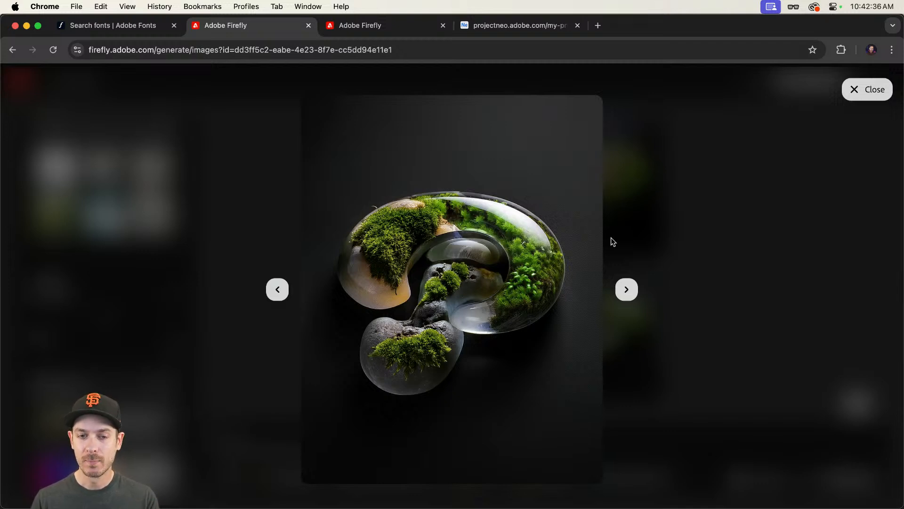
key("Right")
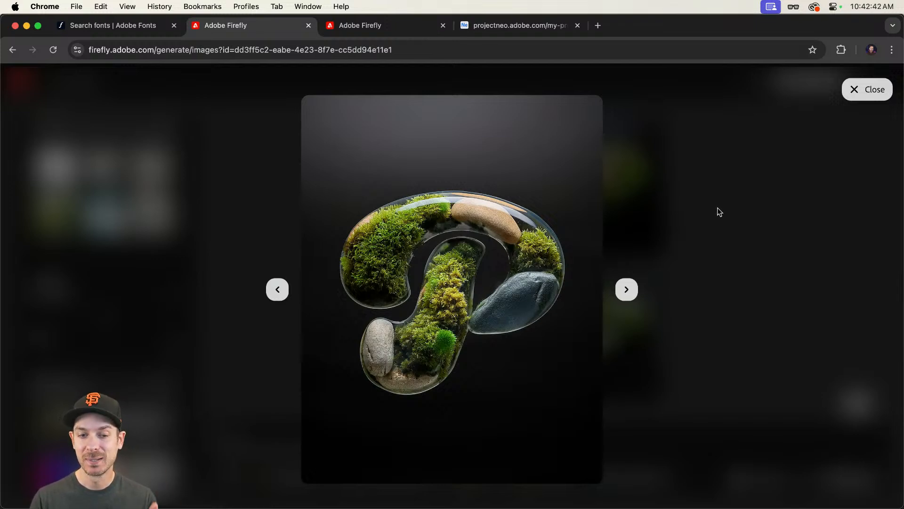
key("Escape")
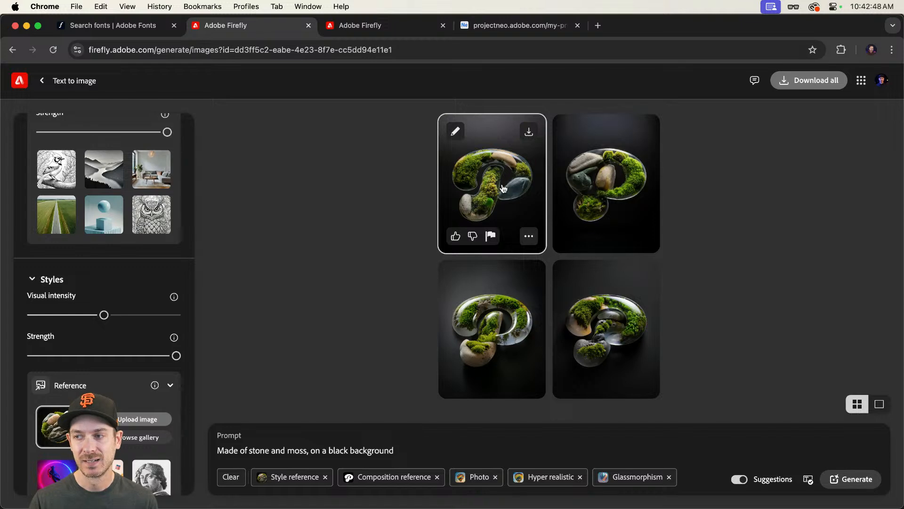
scroll(82, 197, "up", 10)
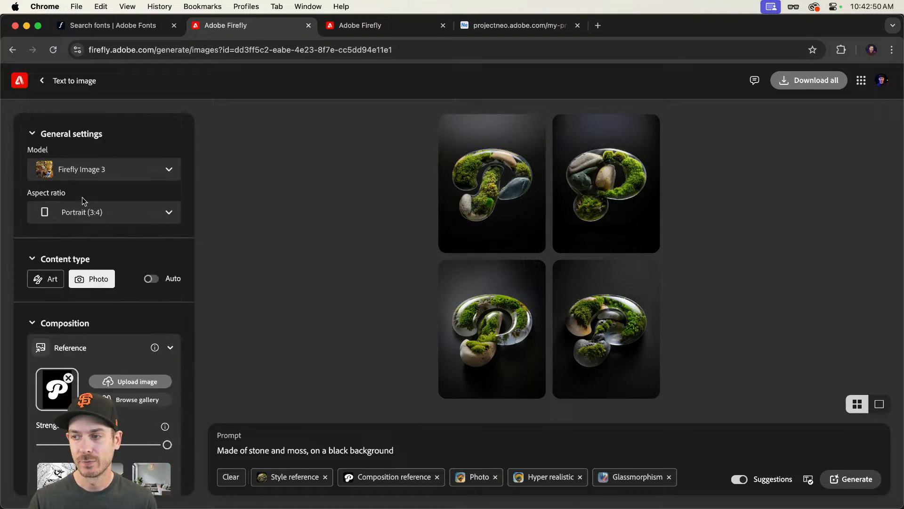
left_click(126, 170)
left_click(142, 135)
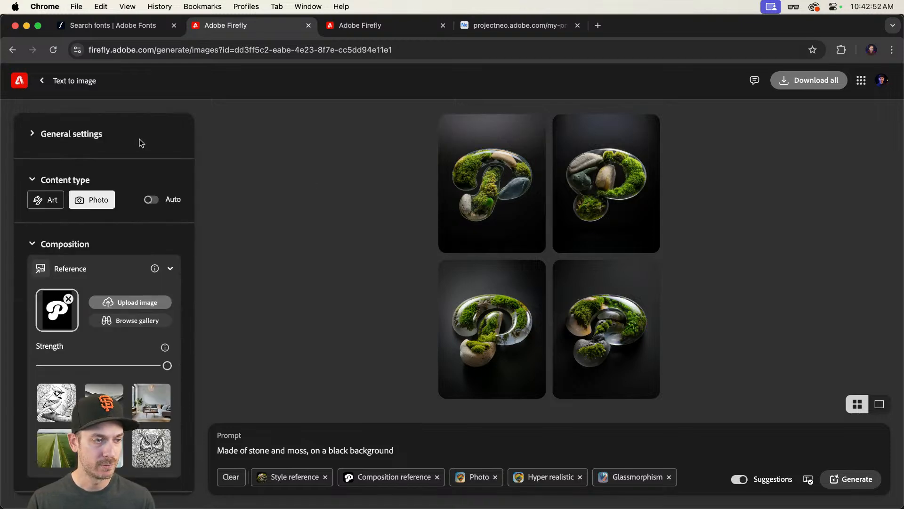
left_click(140, 139)
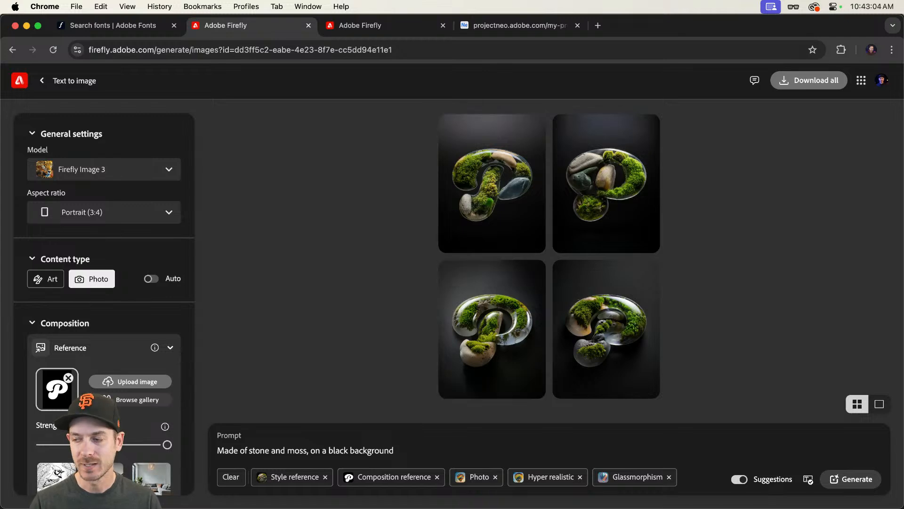
Step: Switch to Photoshop and select the Shapes artboard
key("super+Tab")
left_click_drag(287, 344, 261, 316)
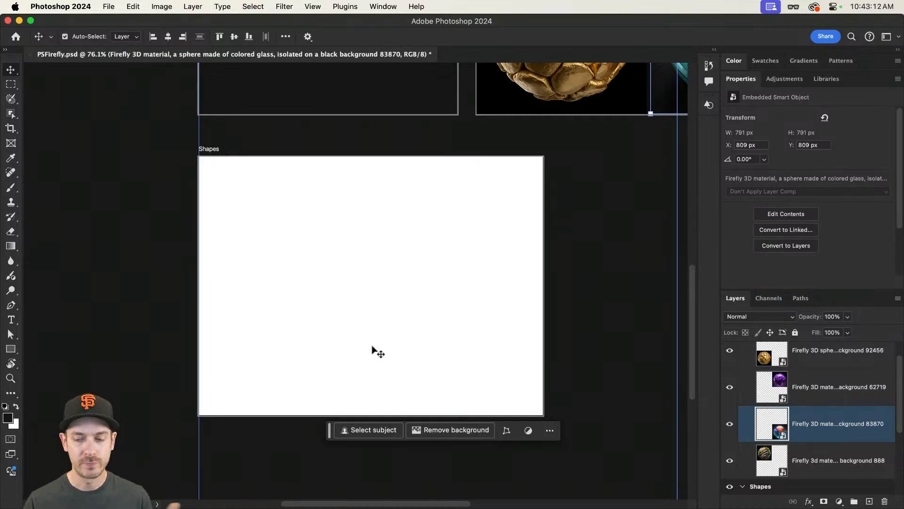
scroll(812, 420, "down", 3)
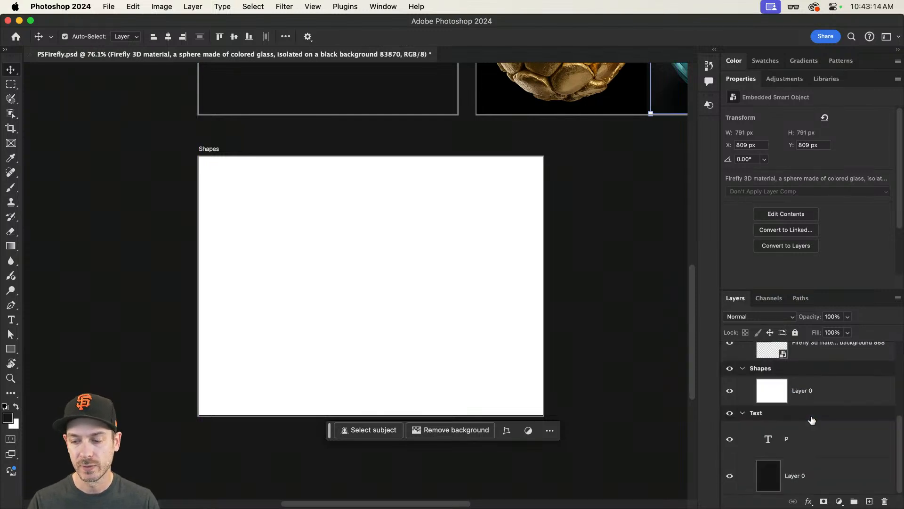
scroll(424, 264, "down", 1)
left_click(222, 148)
left_click(215, 136)
left_click_drag(431, 248, 427, 276)
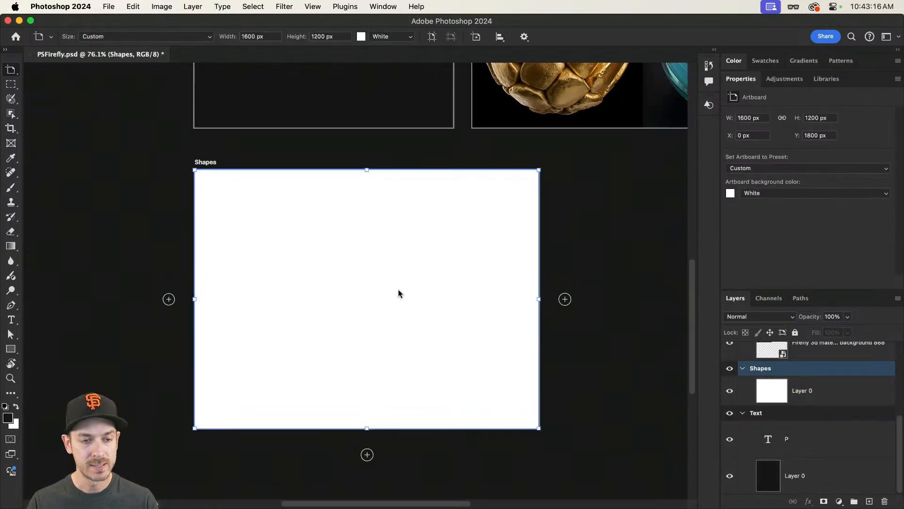
Step: Draw a circle about 967 px wide on the Shapes artboard with the Ellipse tool
left_click(11, 349)
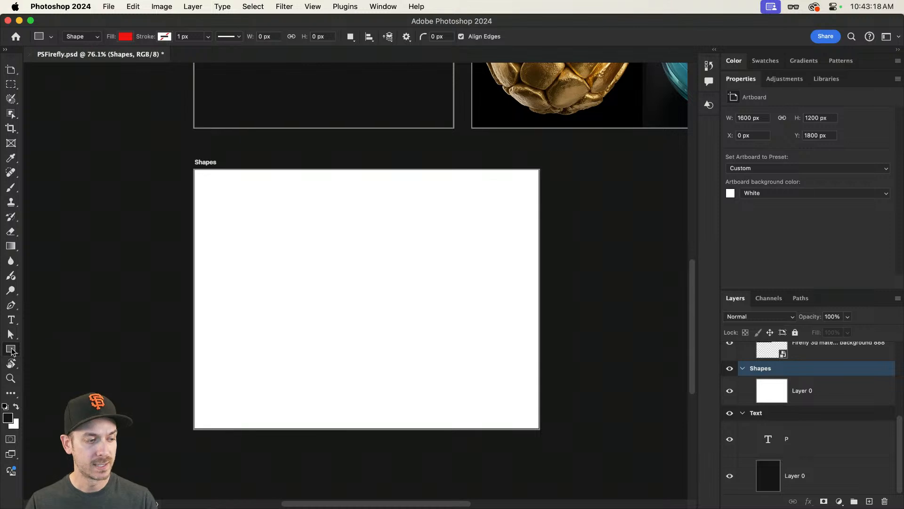
right_click(11, 349)
left_click(47, 353)
left_click_drag(260, 187, 500, 396)
Step: Remove the circle's fill and give it a red stroke about 133 px wide
key("v")
left_click_drag(347, 276, 345, 285)
left_click(763, 197)
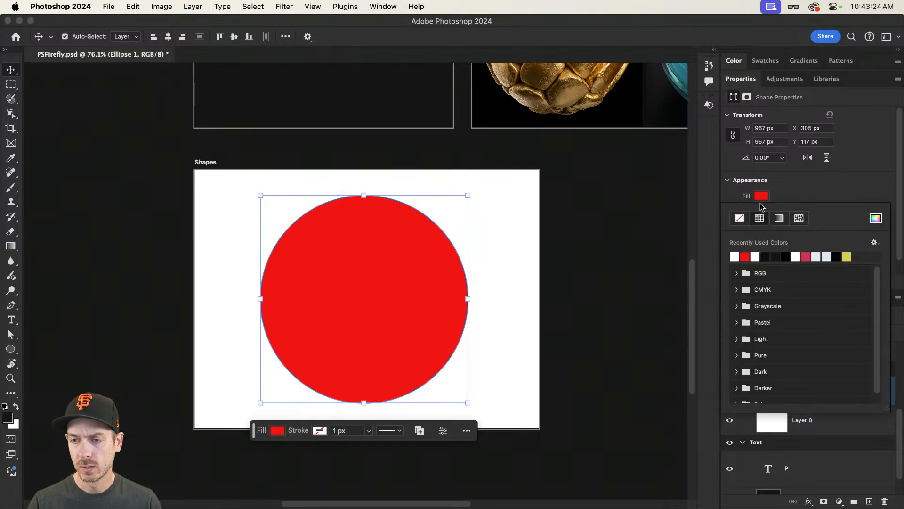
left_click(740, 218)
left_click(762, 211)
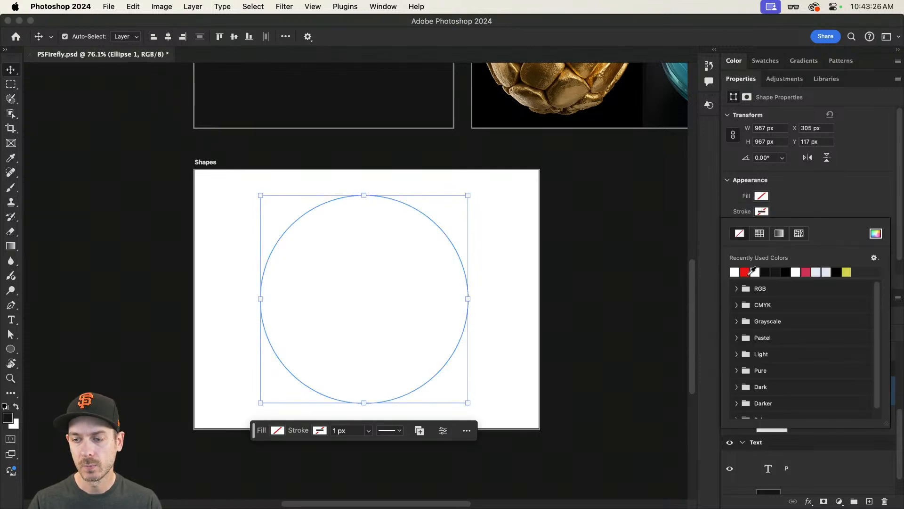
left_click(745, 272)
left_click(819, 182)
left_click(785, 227)
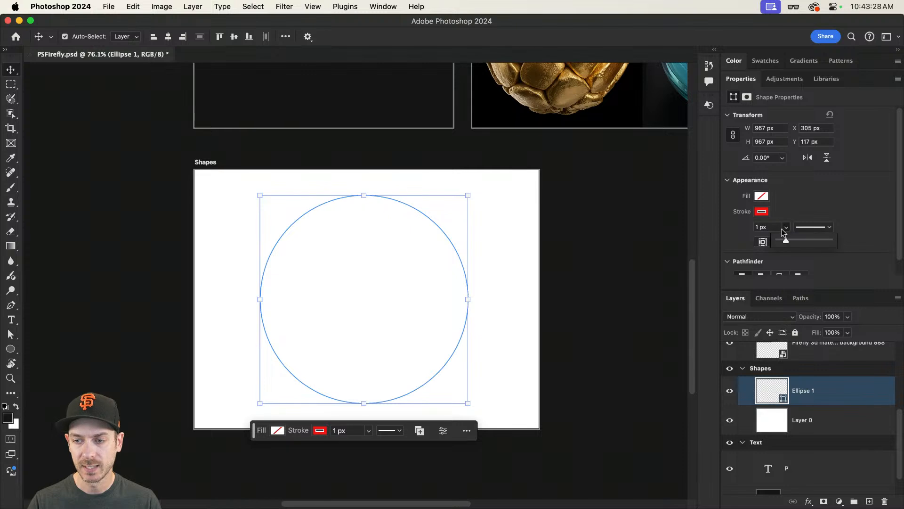
left_click_drag(786, 240, 822, 239)
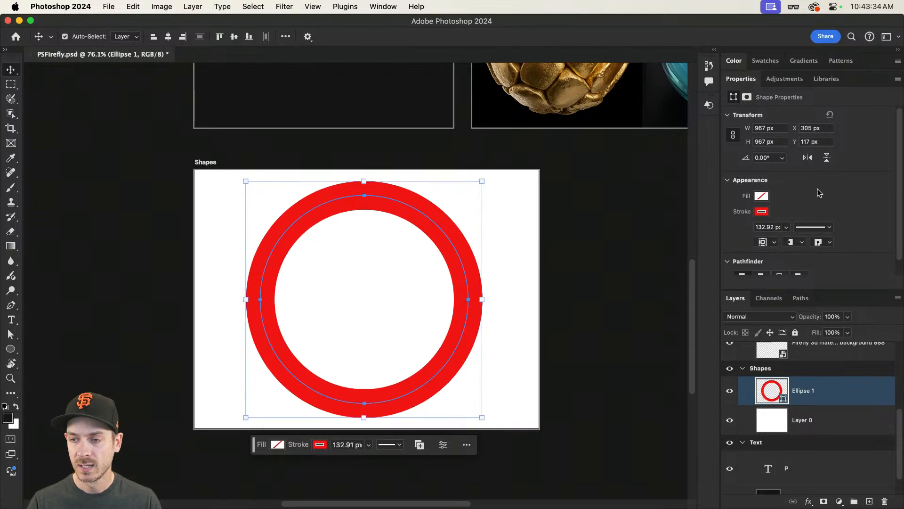
Step: Set the circle's stroke alignment to inside
scroll(785, 206, "down", 1)
left_click(767, 228)
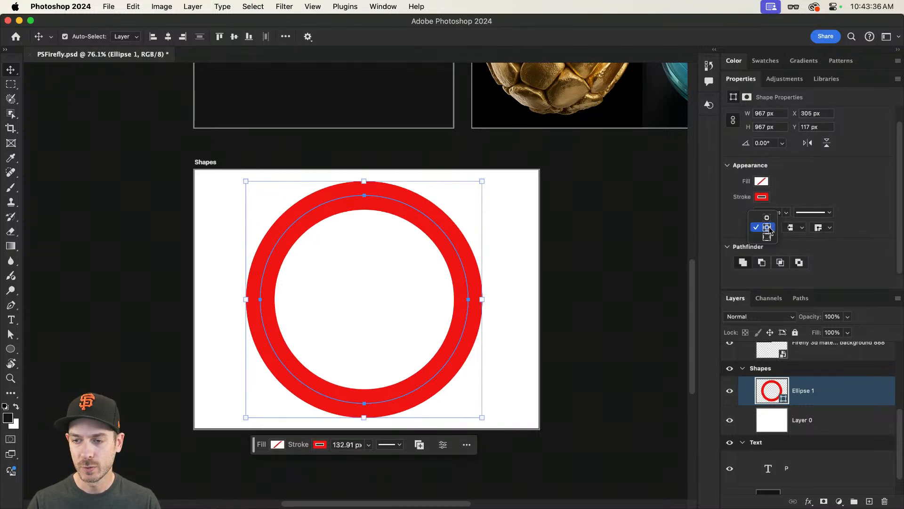
left_click(767, 218)
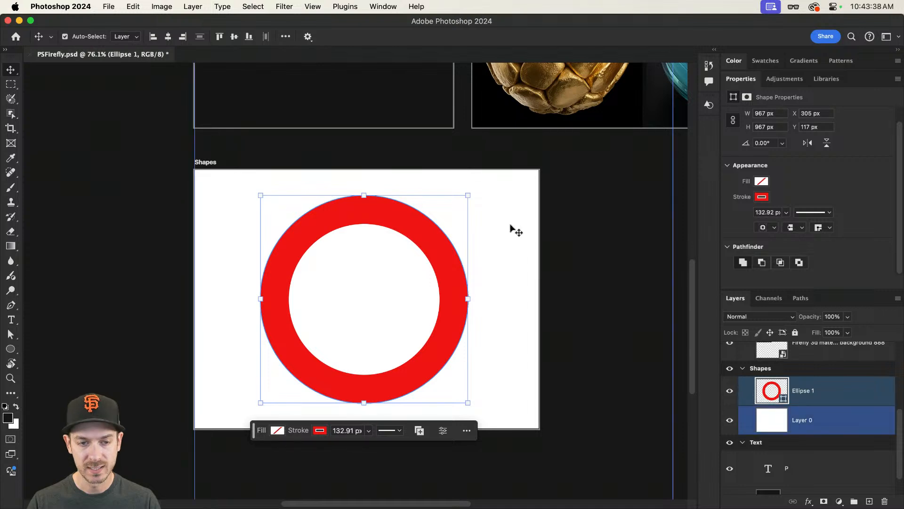
left_click(860, 391)
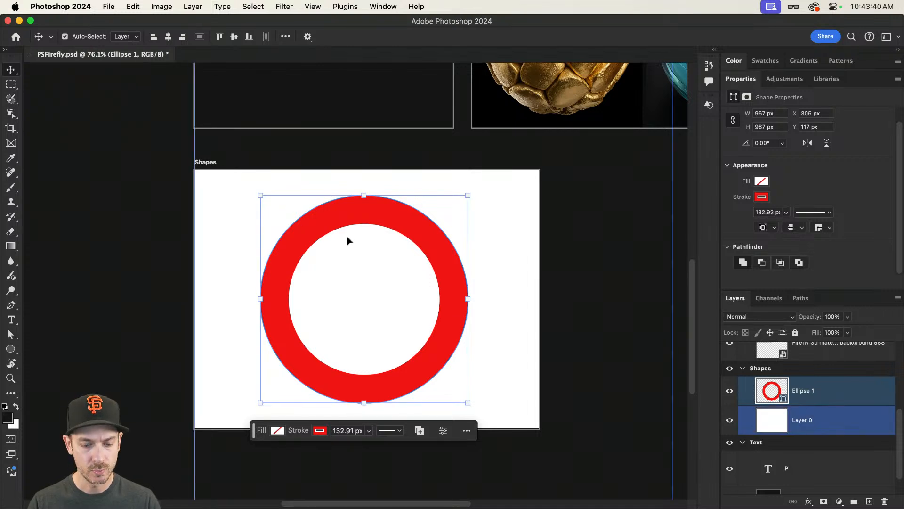
Step: Select the Rectangle tool, set white fill and no stroke in its options, then undo both option changes
left_click(10, 350)
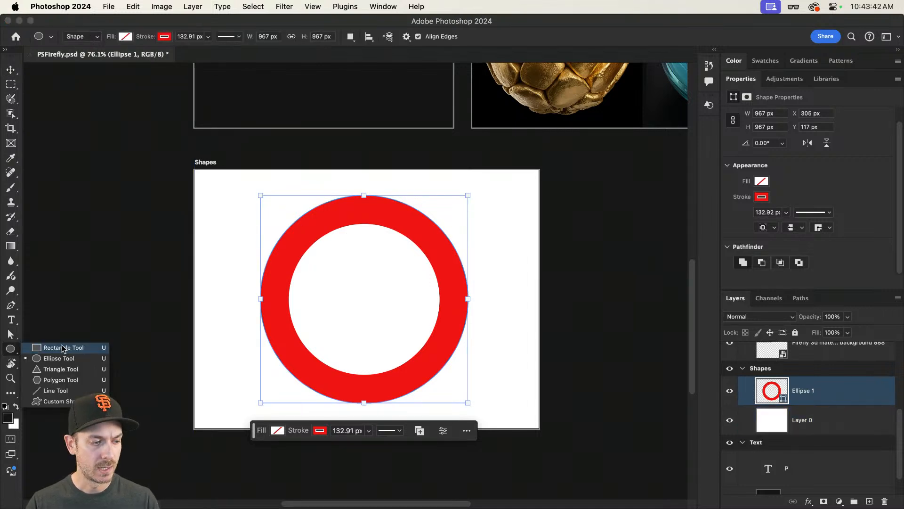
left_click(64, 348)
left_click(125, 37)
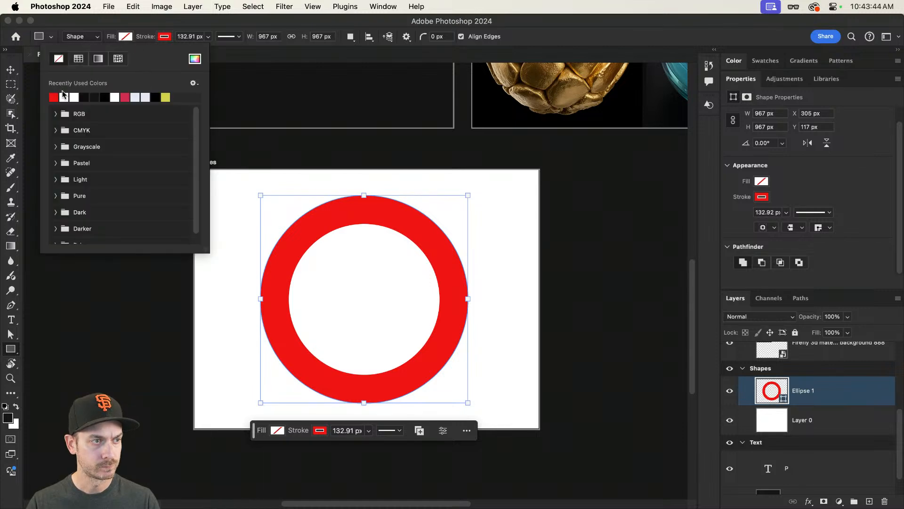
left_click(64, 97)
left_click(165, 37)
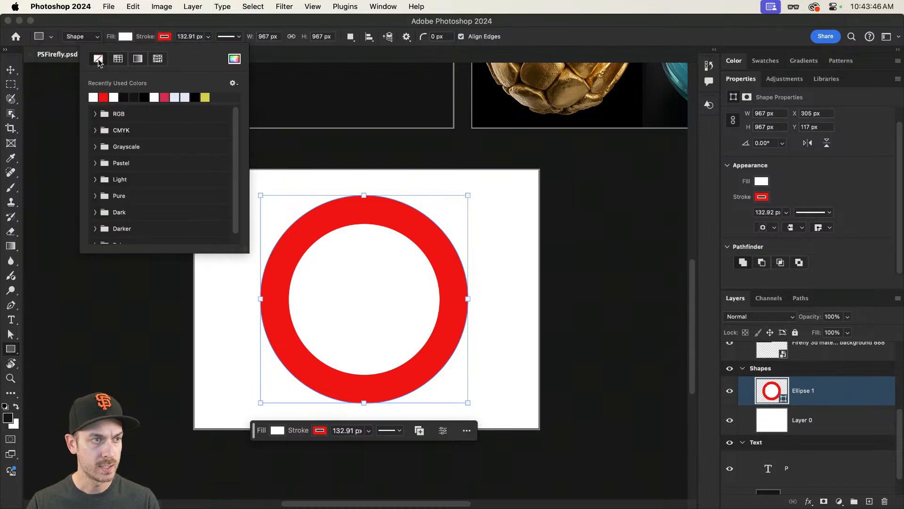
left_click(99, 58)
key("super+z")
key("super+z")
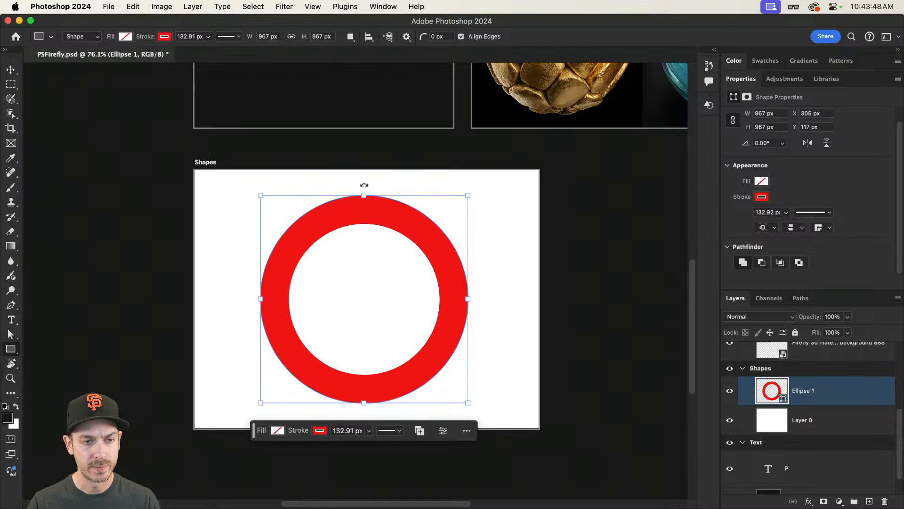
Step: Draw a square about 580 px over the ring's upper-right quarter and give it a white fill with no stroke
left_click_drag(363, 174, 496, 299)
key("v")
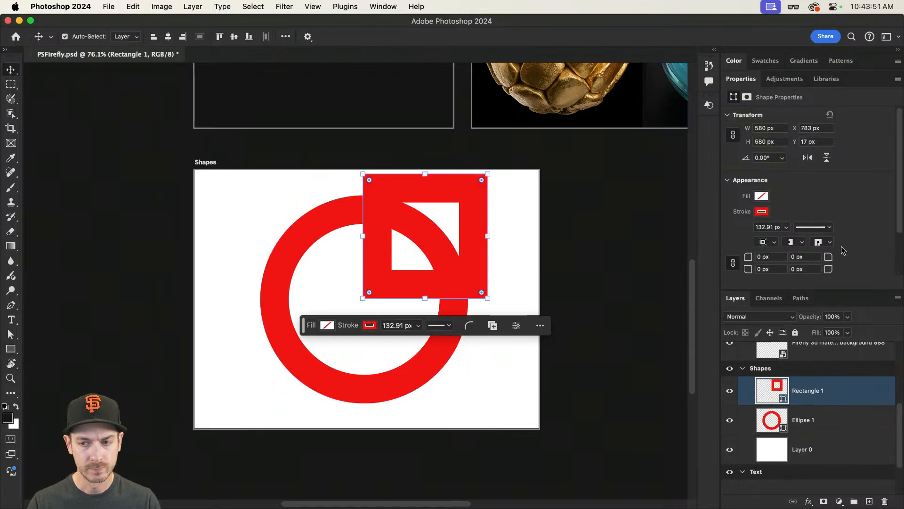
left_click(762, 196)
left_click(755, 256)
left_click(762, 211)
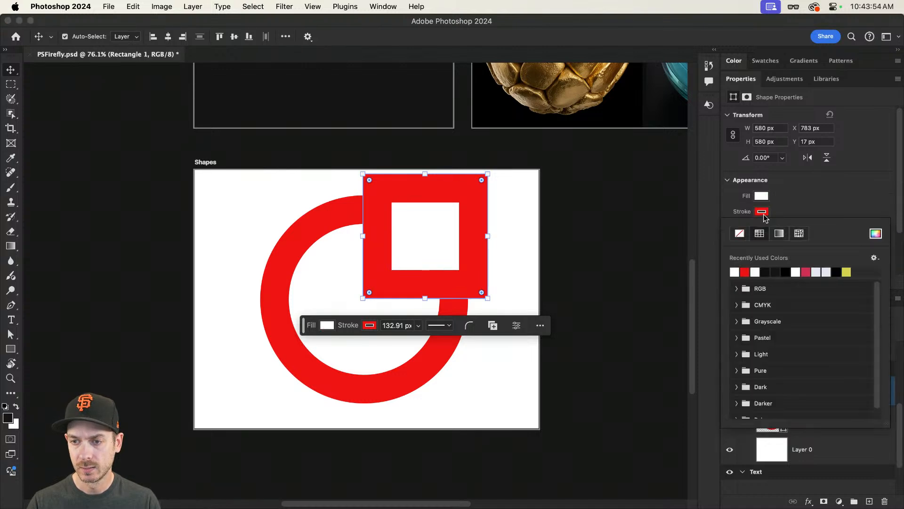
left_click(740, 233)
left_click(791, 195)
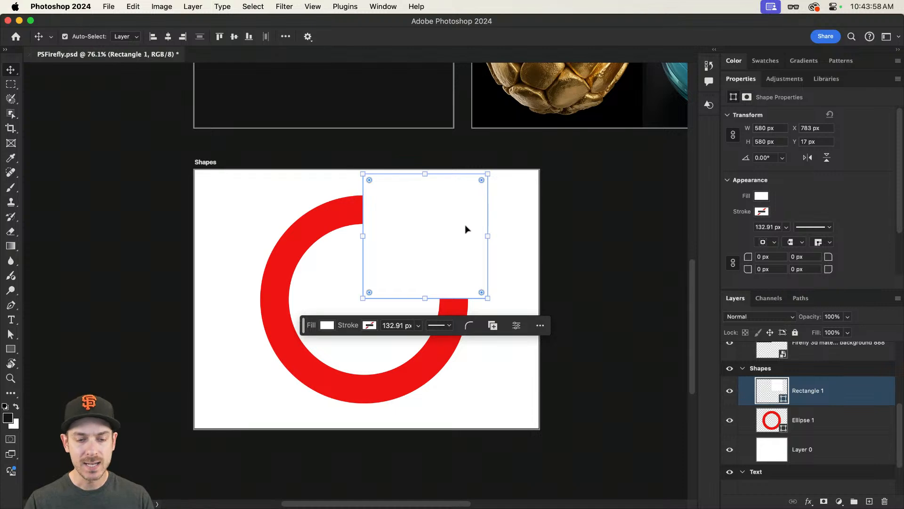
Step: Show rulers and place a vertical and a horizontal guide through the circle's centre
key("super")
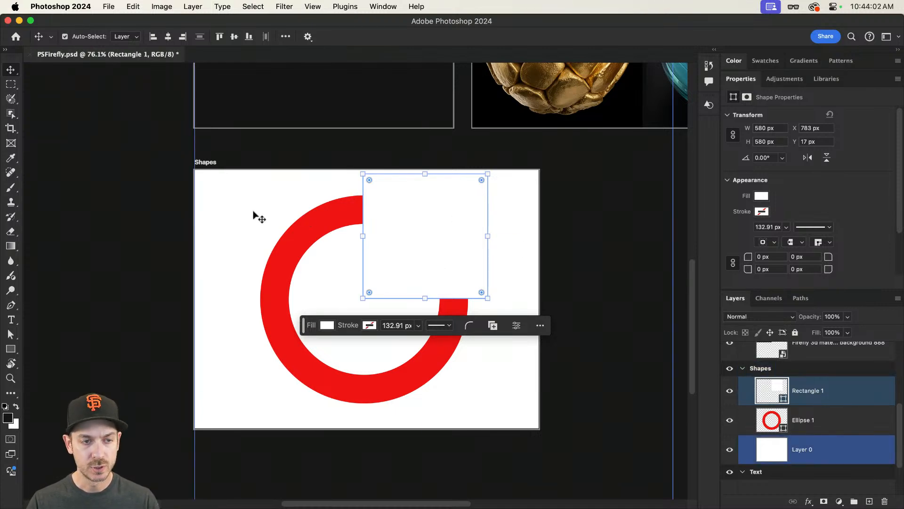
left_click(291, 243)
left_click_drag(365, 231, 416, 217)
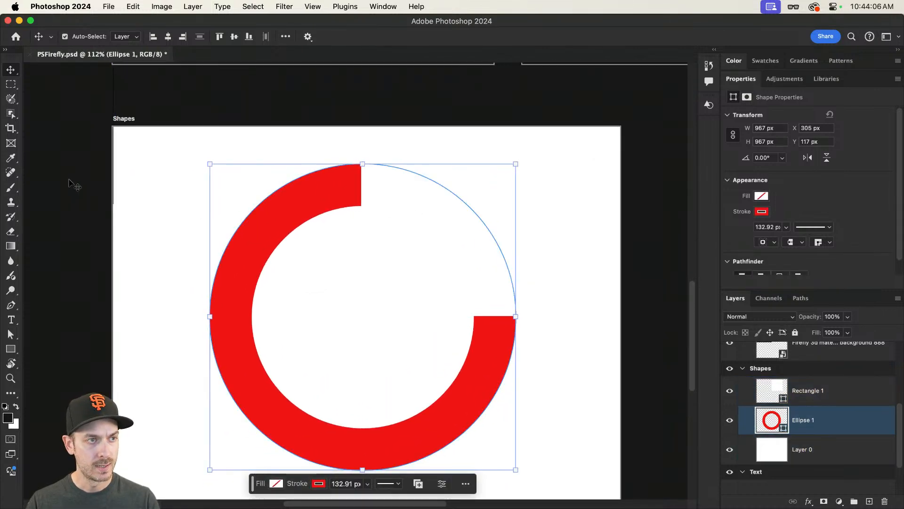
key("super+r")
left_click_drag(29, 197, 372, 243)
left_click_drag(434, 70, 550, 325)
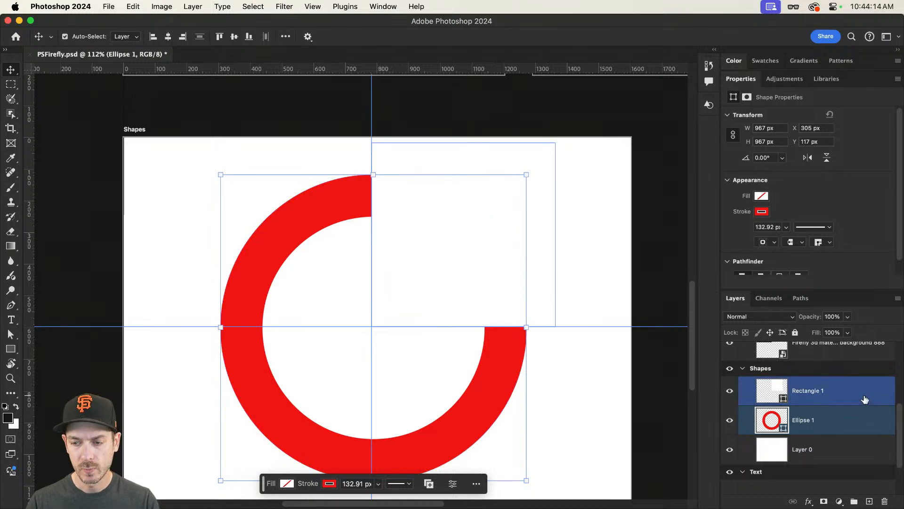
Step: Add a vertical guide along the ring's right outer edge with the square layer selected
left_click(868, 390)
key("p")
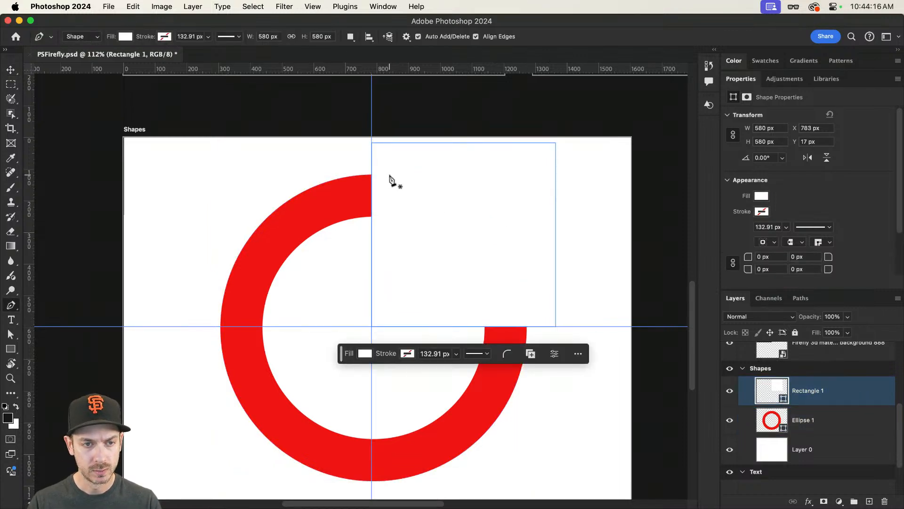
left_click_drag(29, 242, 526, 224)
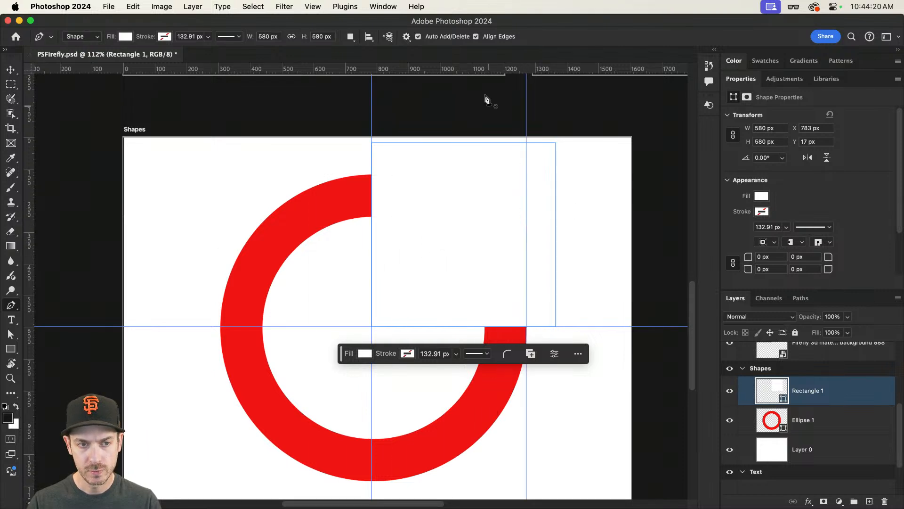
Step: Add a horizontal guide at the ring's top edge and draw an L-shaped path with the Pen tool from the ring's gap to its right edge
left_click_drag(477, 74, 482, 174)
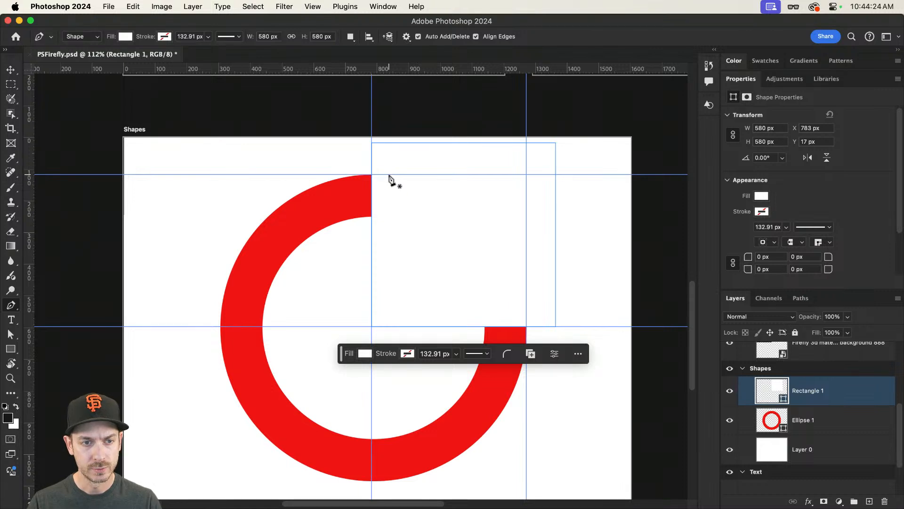
left_click(387, 174)
left_click(526, 174)
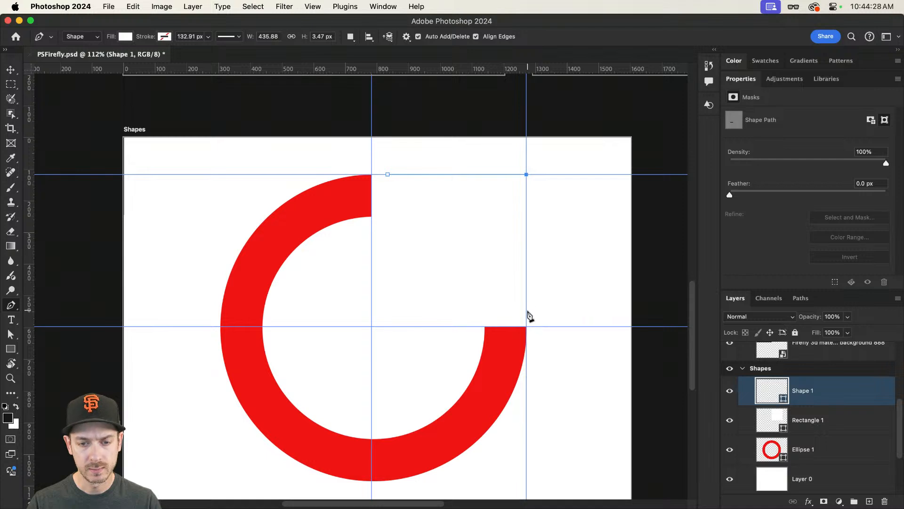
left_click(527, 309)
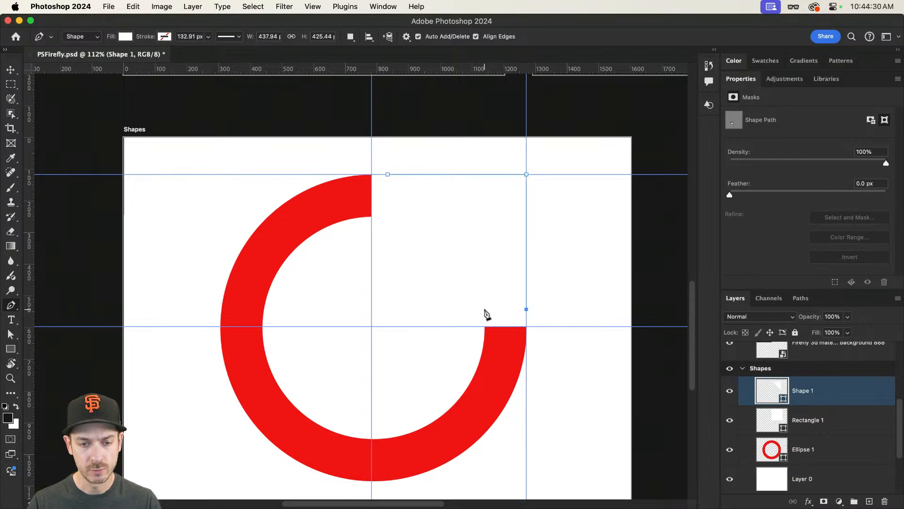
left_click(484, 309)
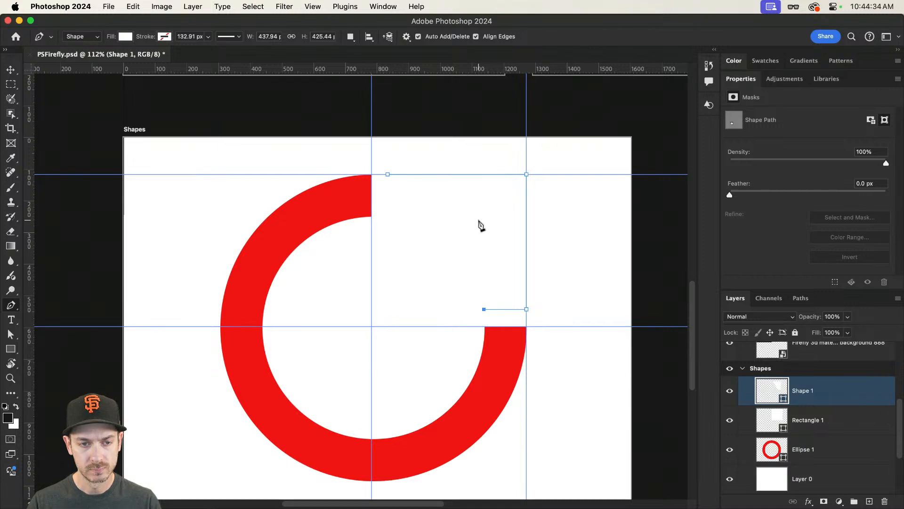
left_click(484, 220)
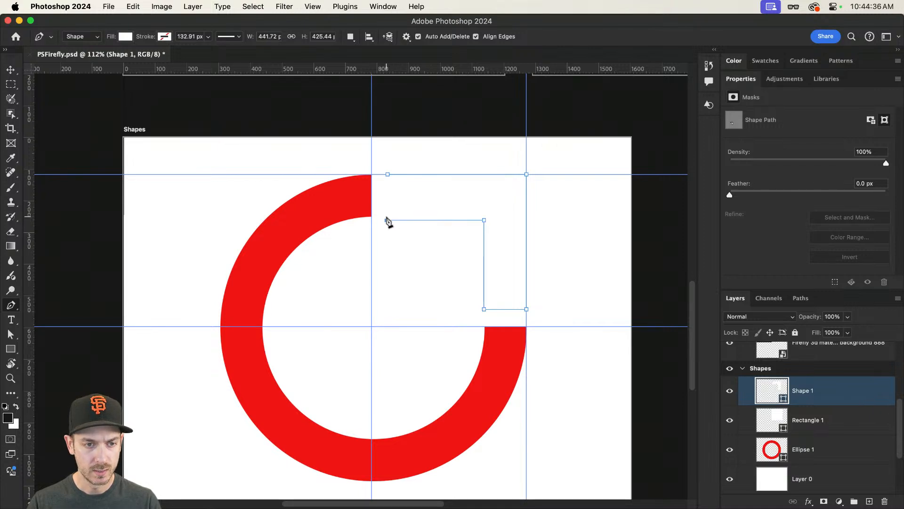
left_click(387, 220)
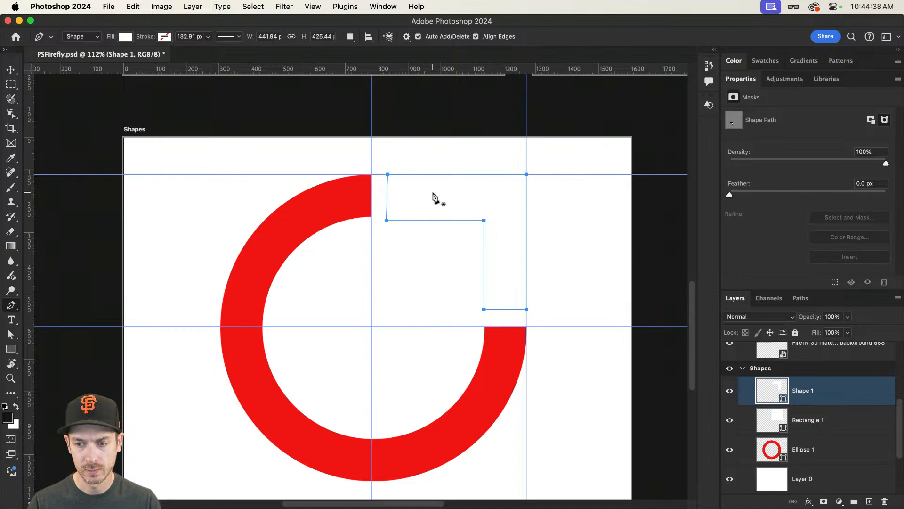
Step: Switch to the shape tool and fill the L-shaped shape with the recently used red
key("v")
key("u")
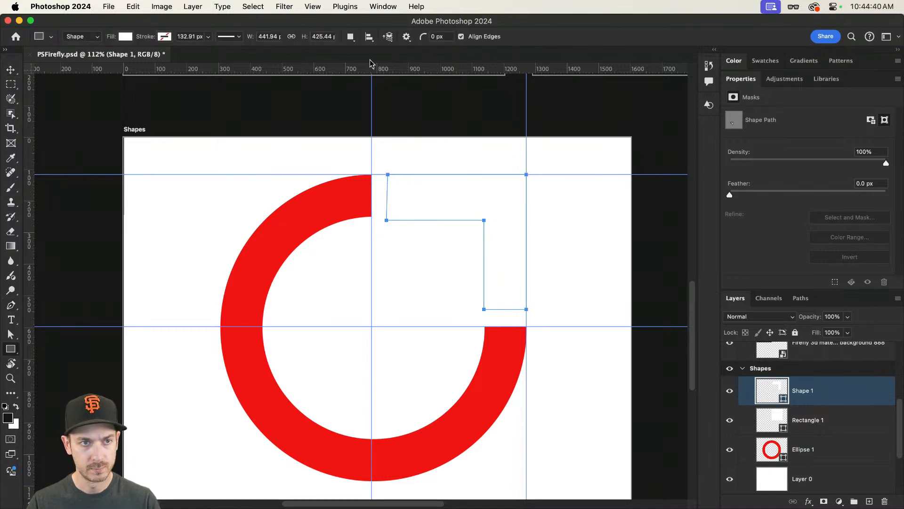
left_click(125, 36)
left_click(66, 97)
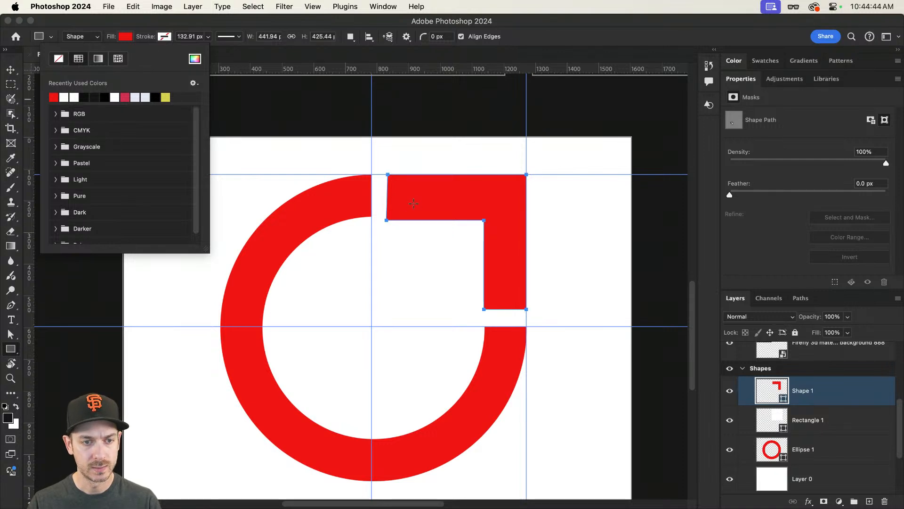
Step: Nudge the L shape's upper-left anchor one pixel left and raise its inner horizontal edge three pixels
key("a")
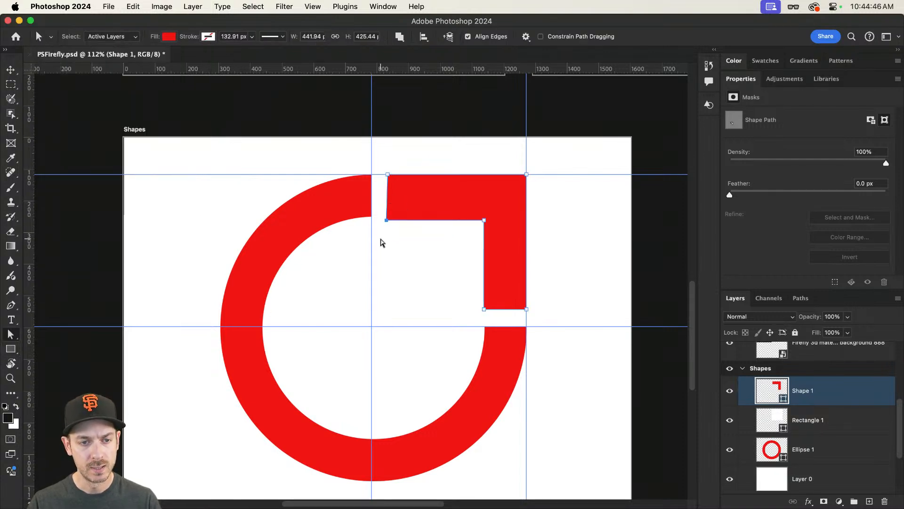
left_click_drag(417, 181, 373, 159)
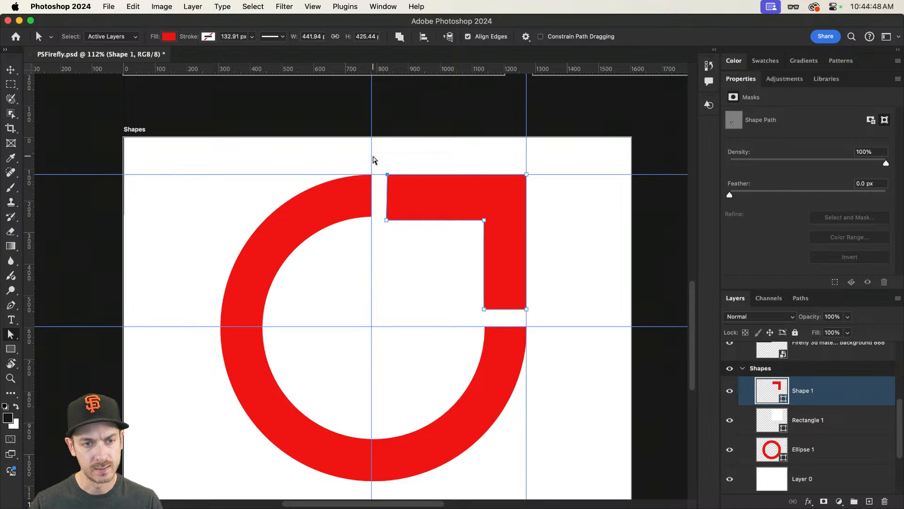
key("Left")
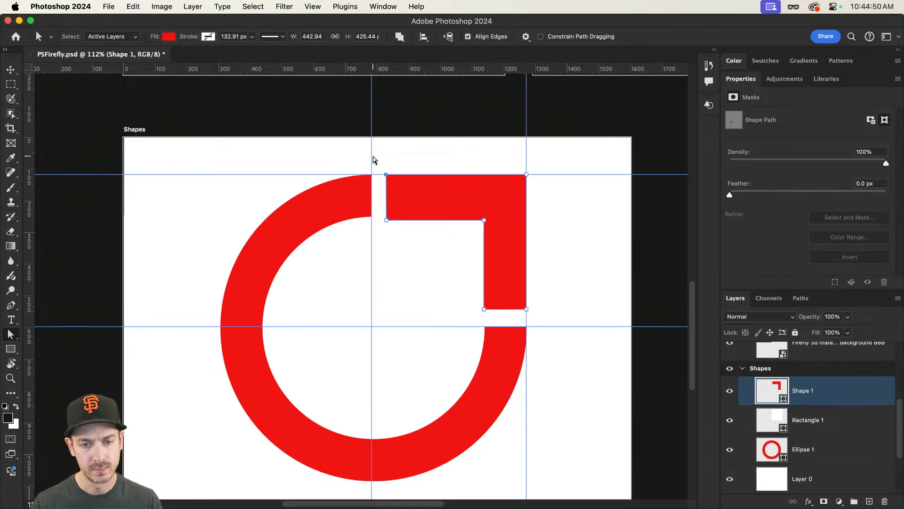
left_click(432, 269)
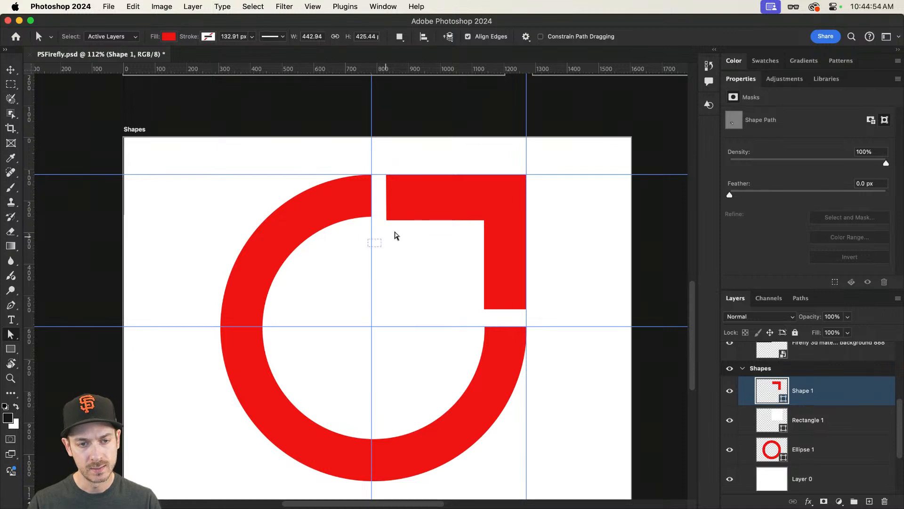
left_click_drag(395, 235, 516, 214)
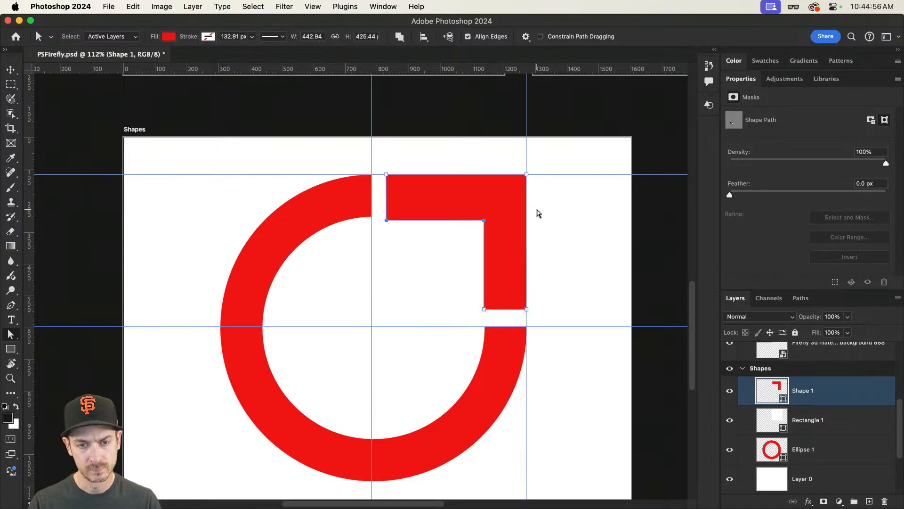
key("Up")
key("Up")
key("Up")
key("Up")
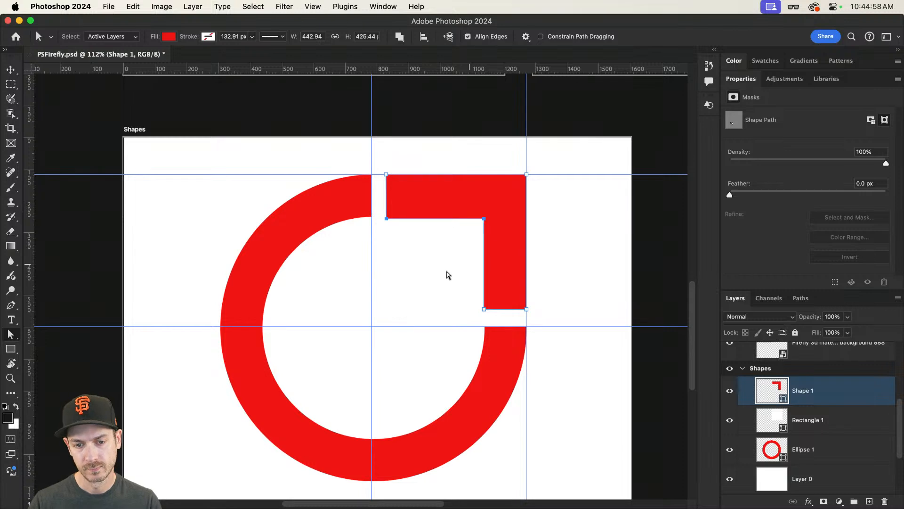
left_click(424, 259)
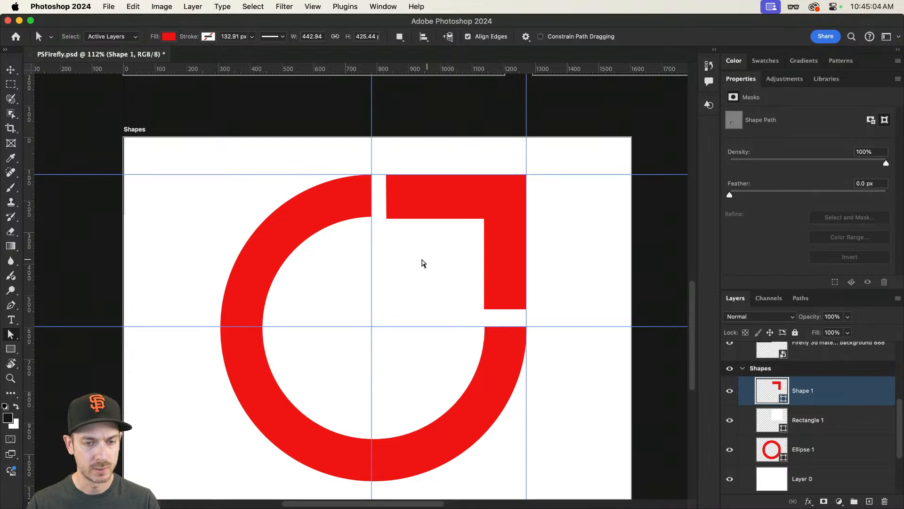
Step: Draw a red rectangle about 177 by 436 px inside the ring, below the L shape
key("v")
left_click(422, 262, "shift")
left_click(422, 262, "shift")
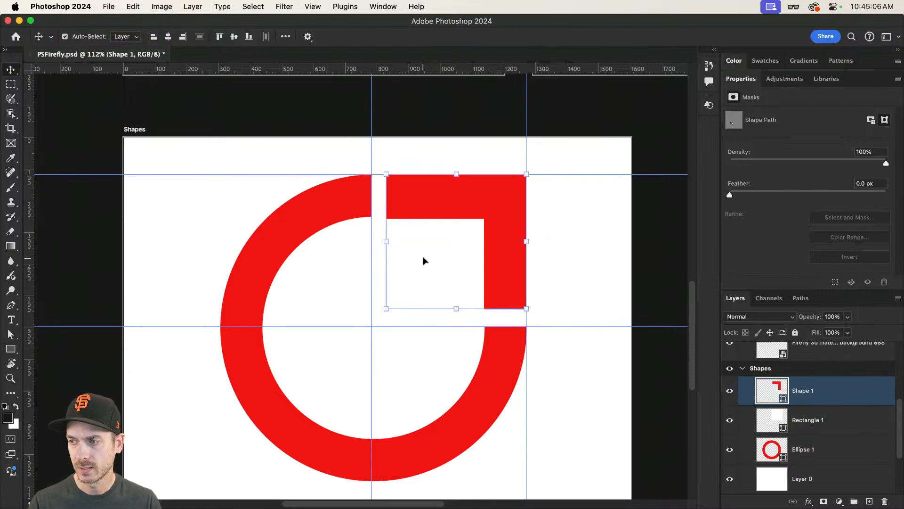
left_click(10, 349)
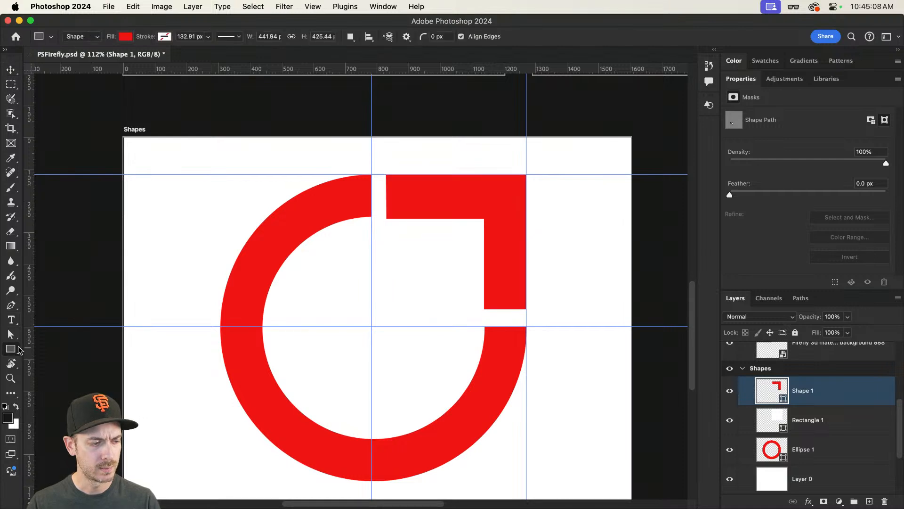
left_click_drag(387, 235, 442, 373)
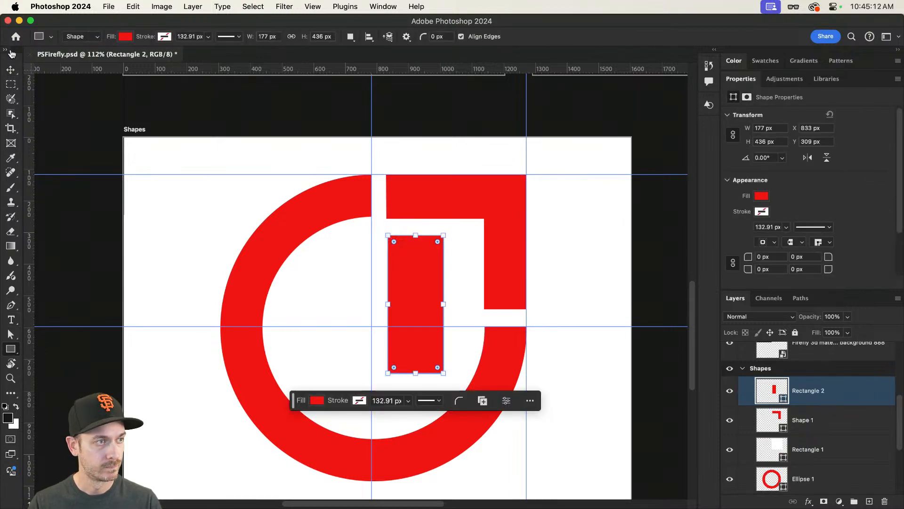
Step: Free-transform the rectangle, rotating it 45° and moving it up to form the arrow's diagonal shaft
key("v")
key("super+t")
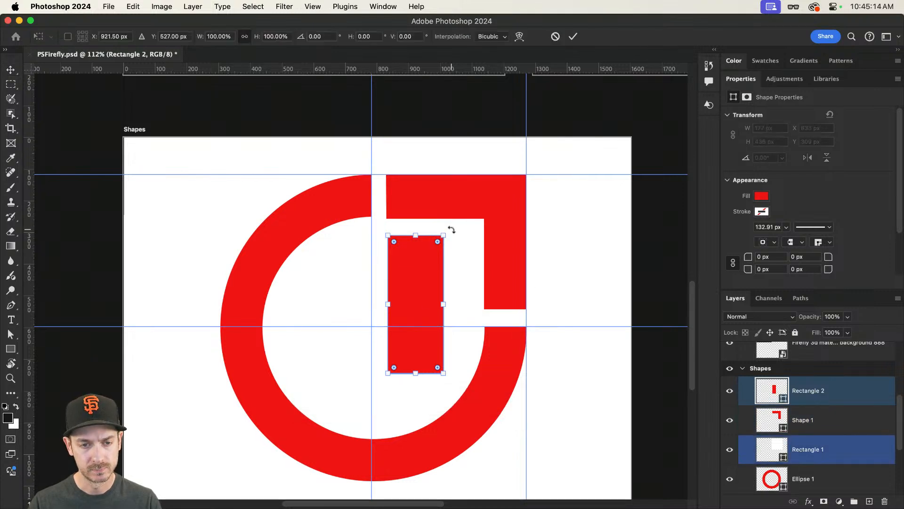
left_click_drag(451, 228, 497, 283)
left_click_drag(403, 282, 422, 242)
key("Return")
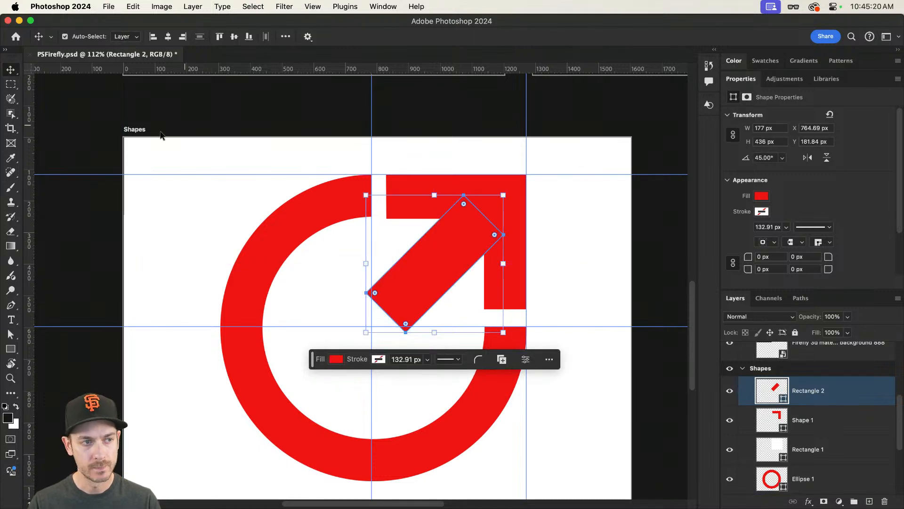
Step: Select the Shapes artboard and compare the finished logo with the logo.png reference image in Finder's preview
left_click(136, 130)
left_click_drag(349, 243, 327, 257)
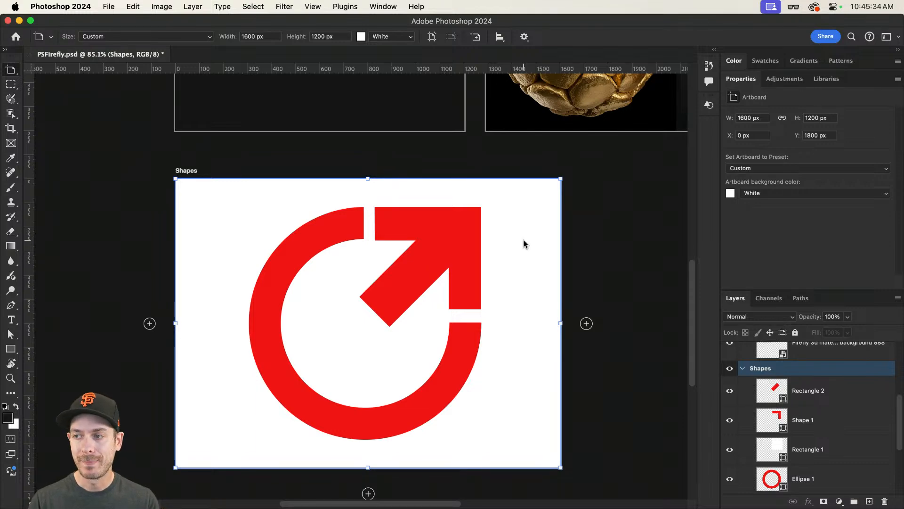
scroll(518, 243, "up", 10)
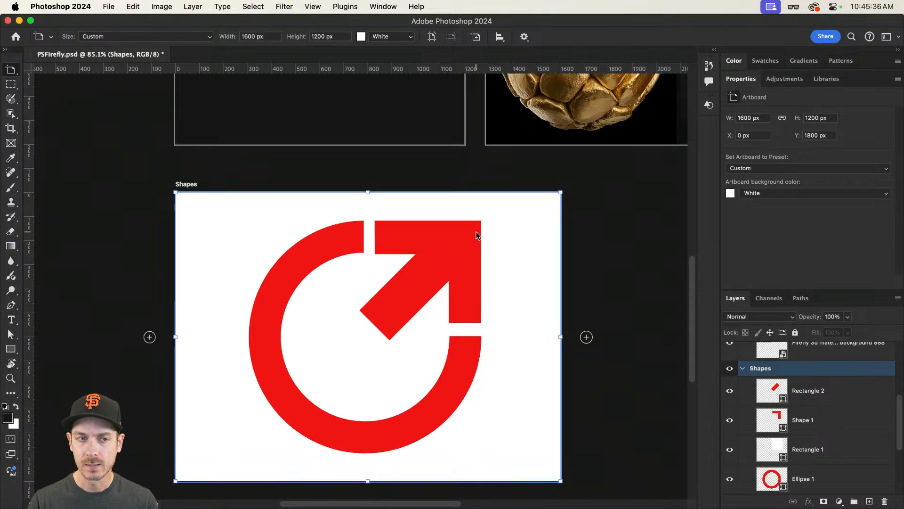
scroll(274, 256, "down", 4)
scroll(451, 363, "down", 4)
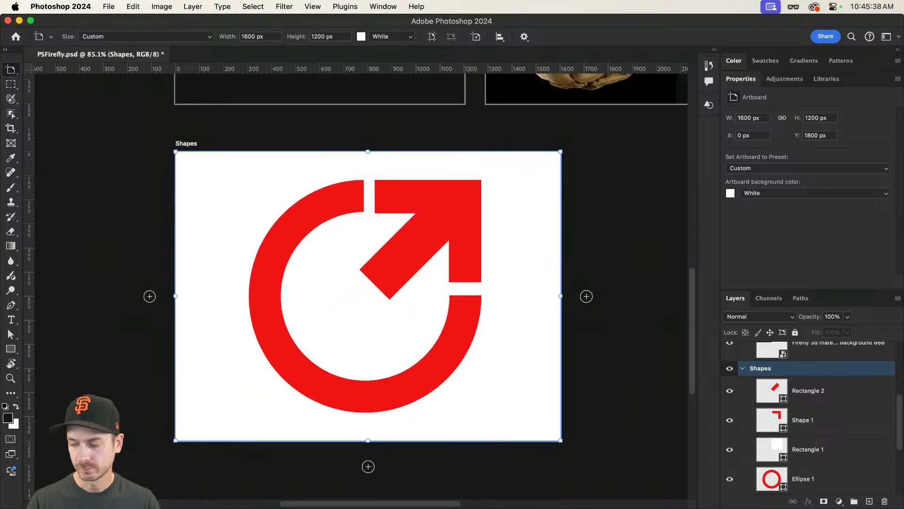
key("super+Tab")
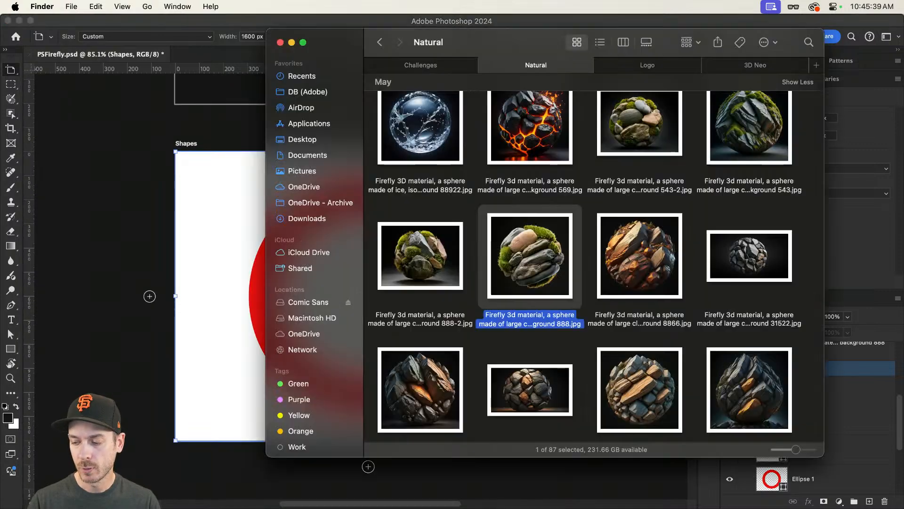
left_click(429, 68)
key("Left")
key("space")
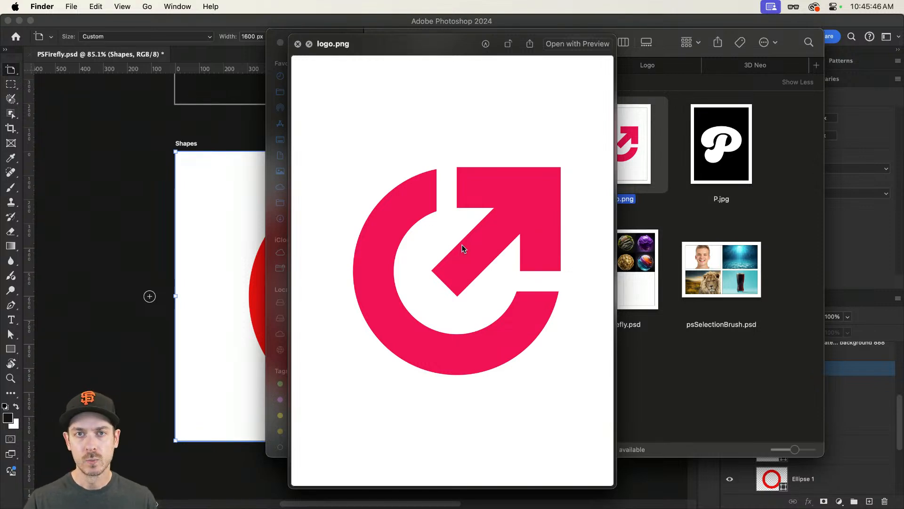
key("space")
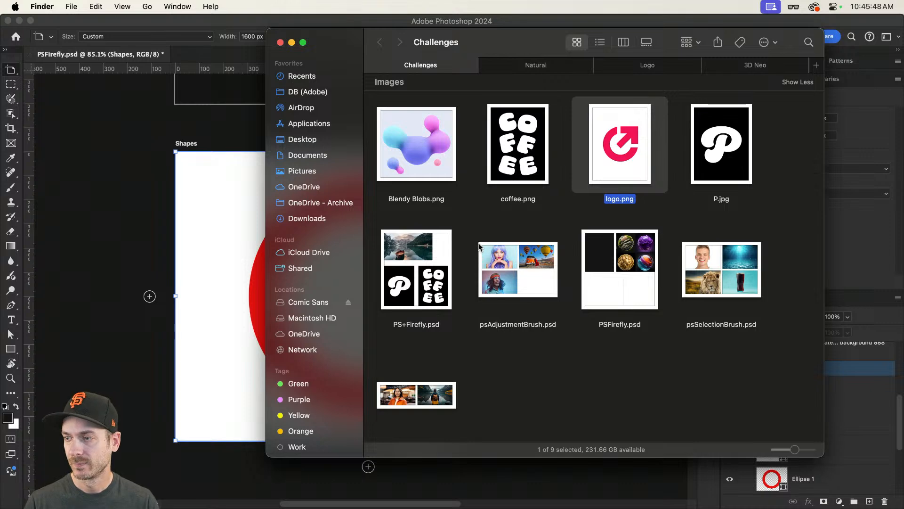
left_click(549, 377)
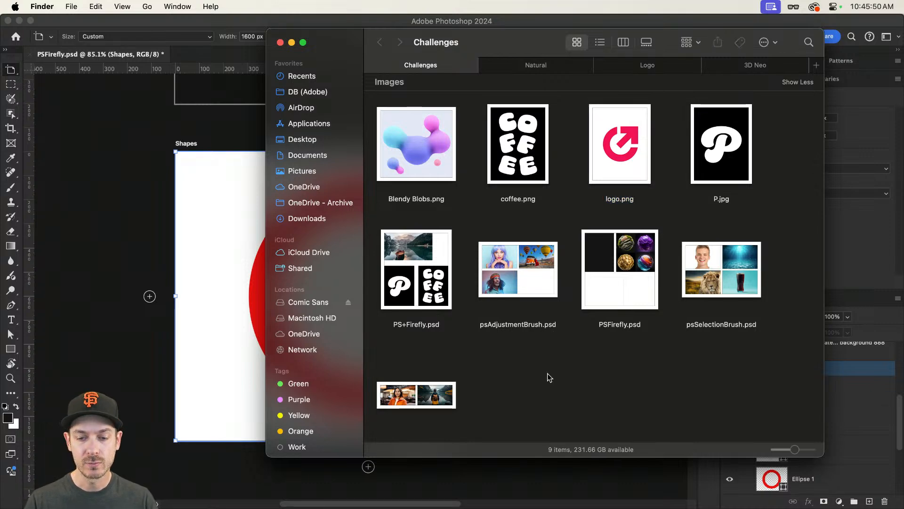
left_click(216, 257)
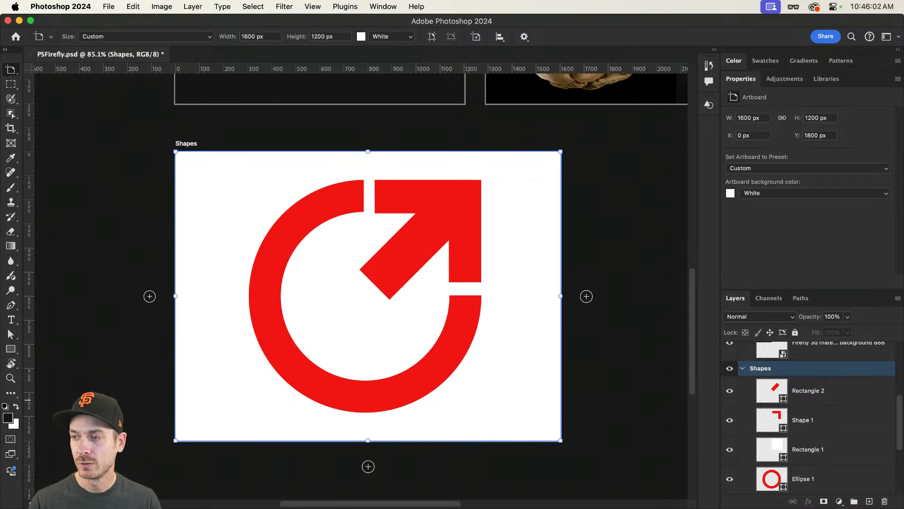
left_click_drag(317, 310, 352, 320)
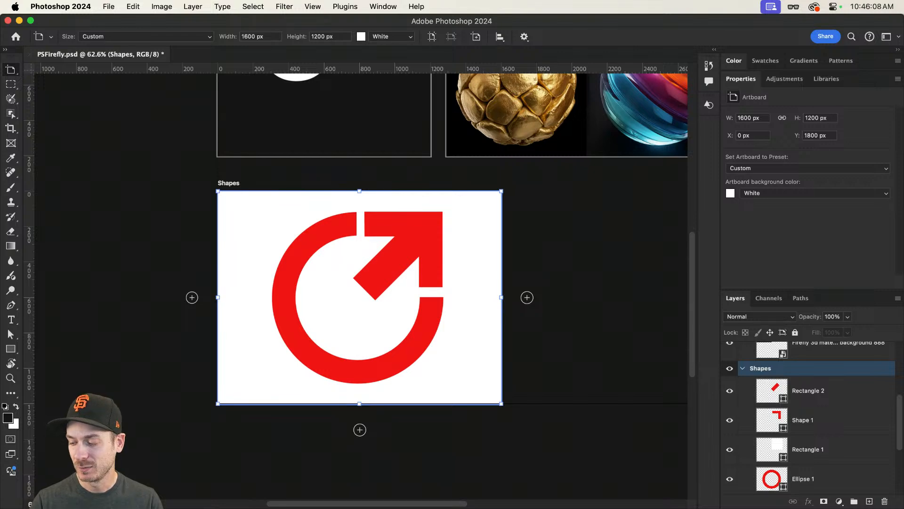
Step: Return to the Firefly text-to-image page and generate images from the prompt "A logo made of stone, in a desert"
key("super+Tab")
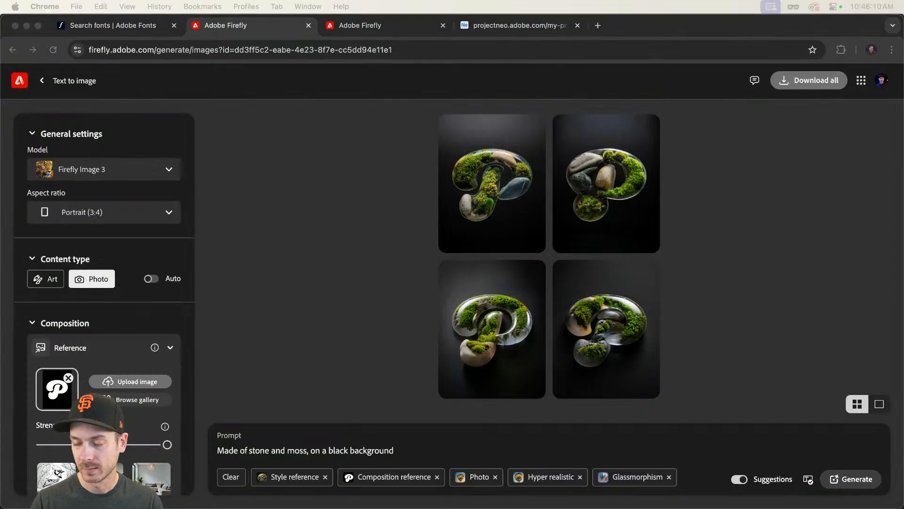
left_click(396, 28)
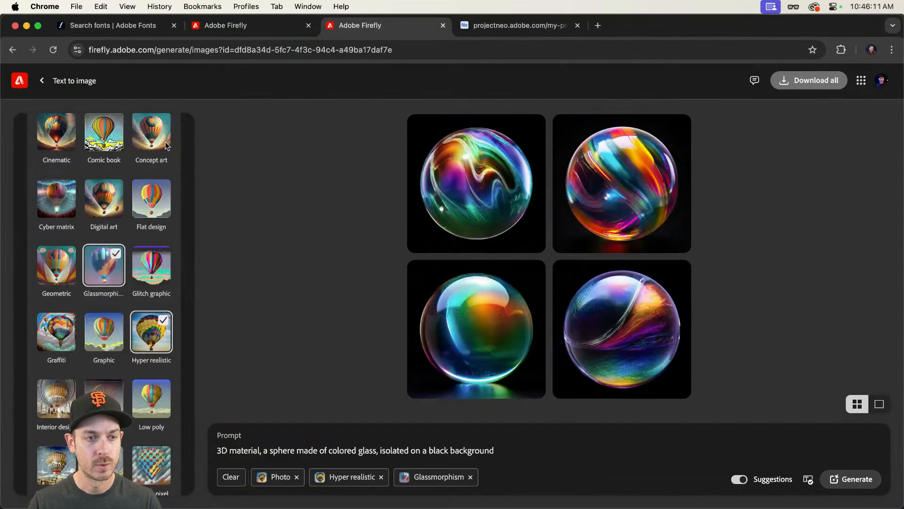
left_click(49, 81)
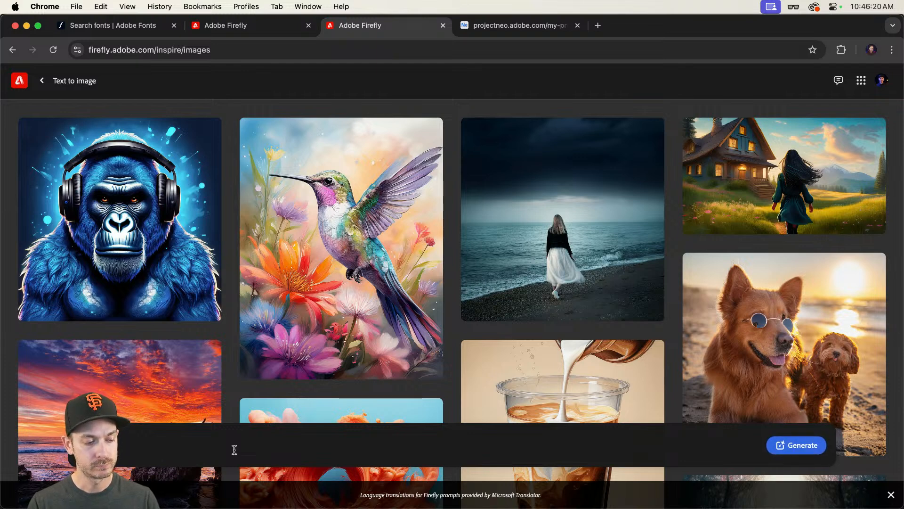
type("le of stone, on a")
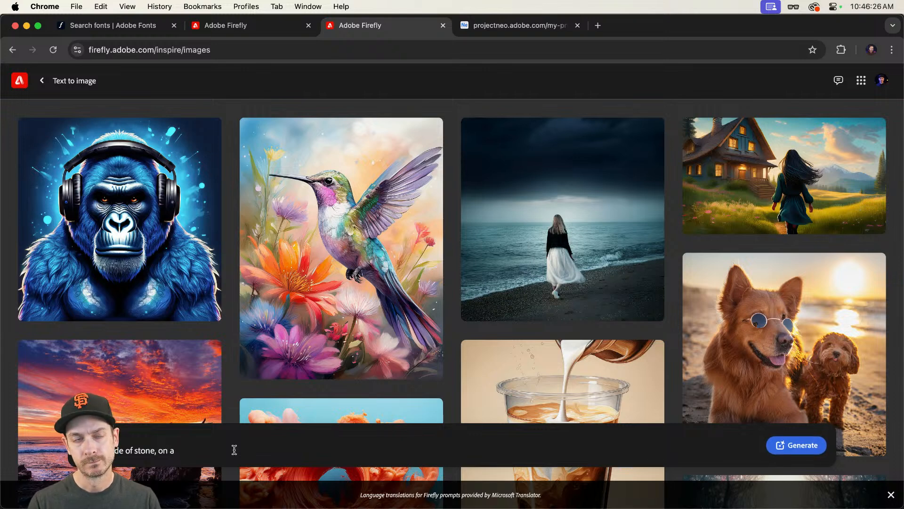
key("BackSpace")
key("BackSpace")
key("BackSpace")
key("BackSpace")
key("BackSpace")
type("in a deserty")
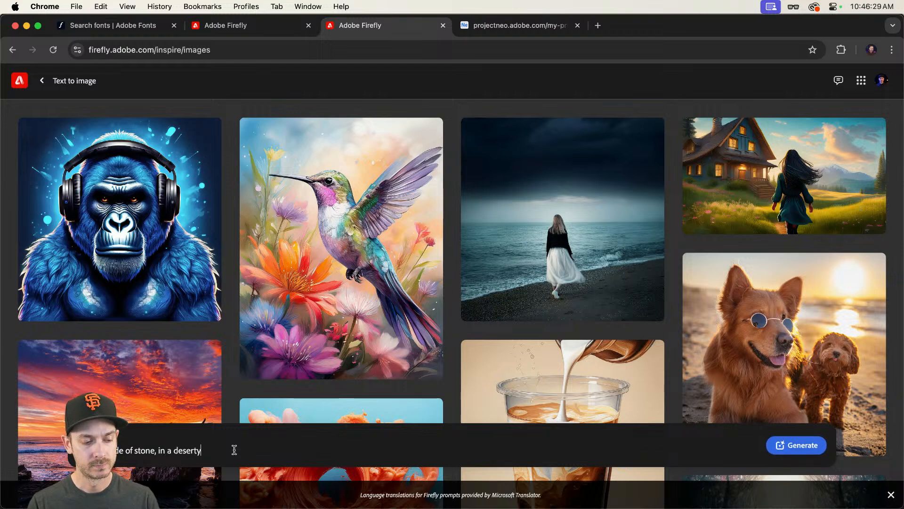
key("BackSpace")
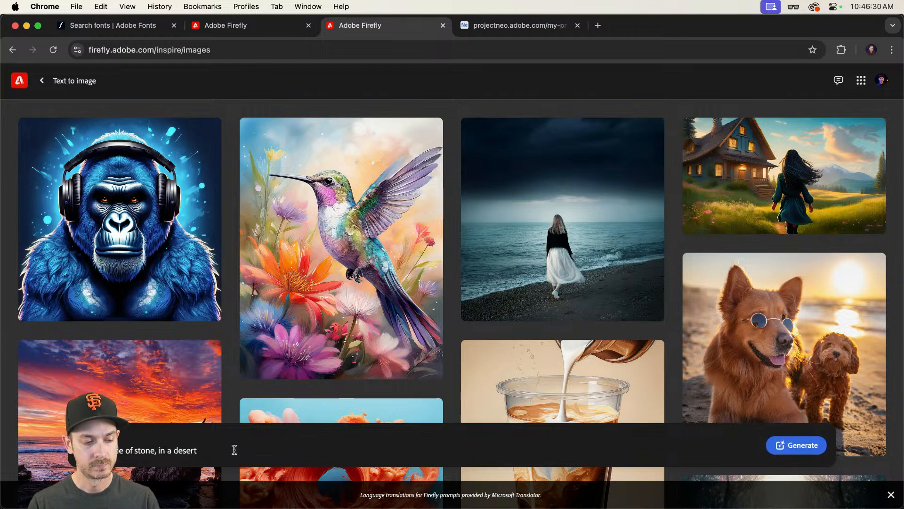
key("Return")
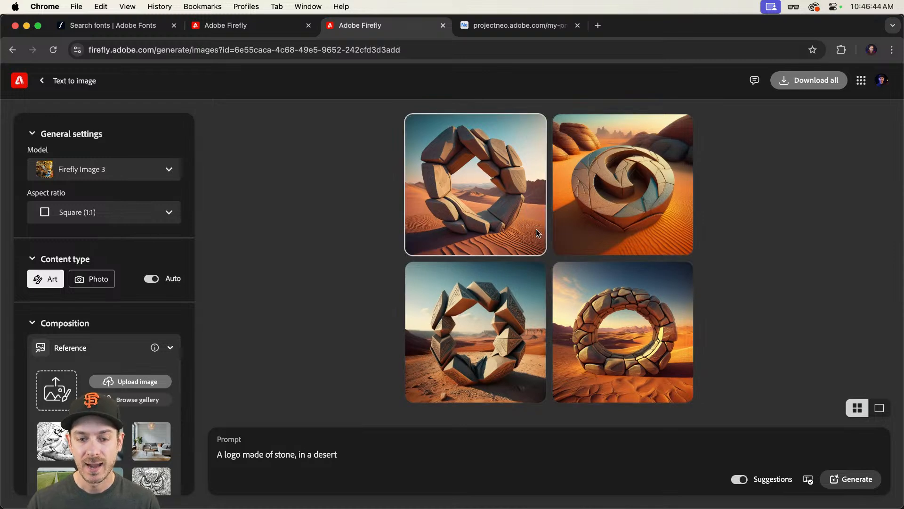
Step: Preview the first generated stone image full size, then switch the content type to Photo
left_click(483, 300)
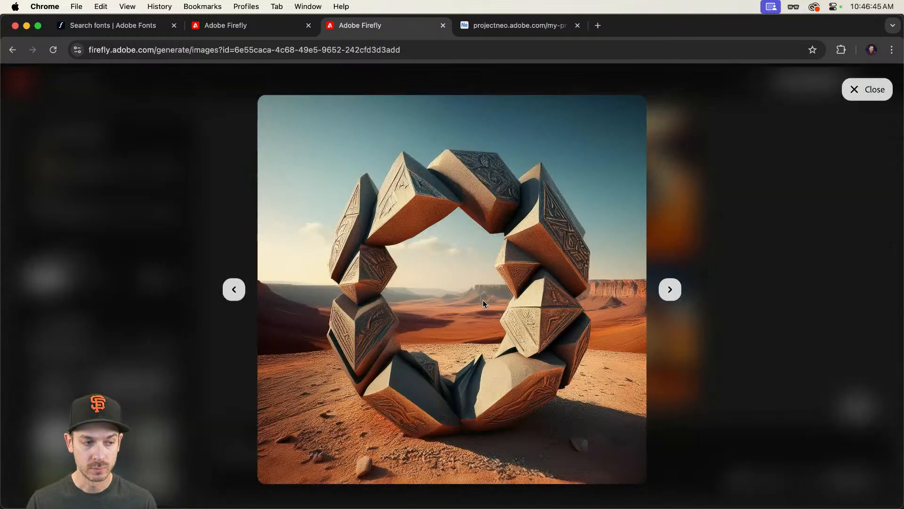
left_click(817, 208)
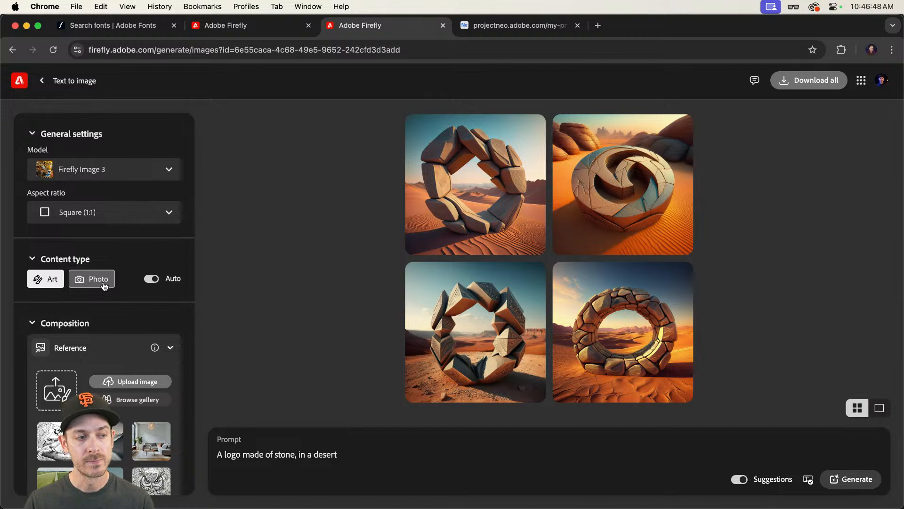
left_click(104, 286)
Step: Set the image aspect ratio to Portrait (3:4)
left_click(112, 212)
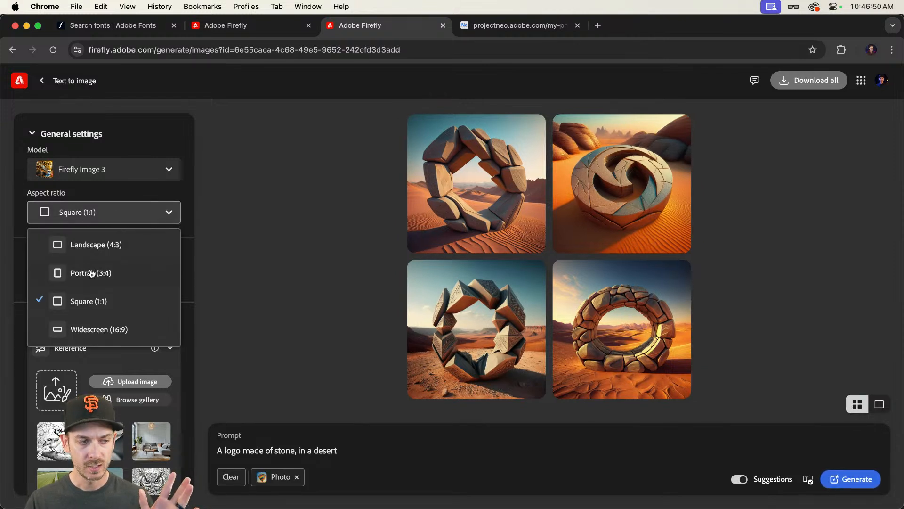
left_click(288, 280)
key("super+Tab")
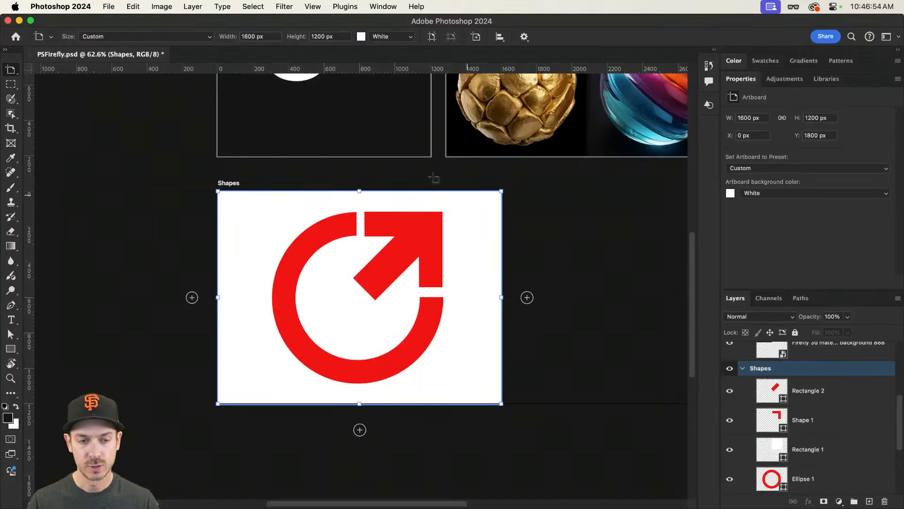
key("v")
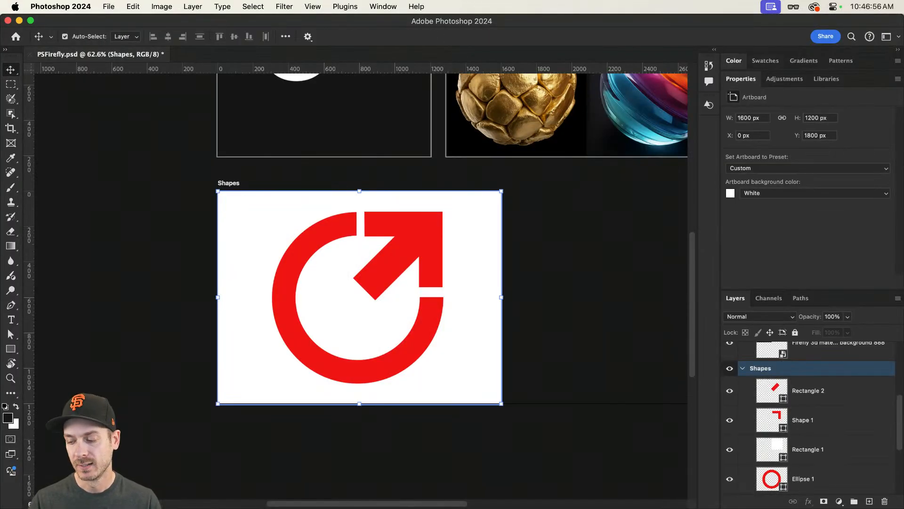
key("super+Tab")
left_click(606, 157)
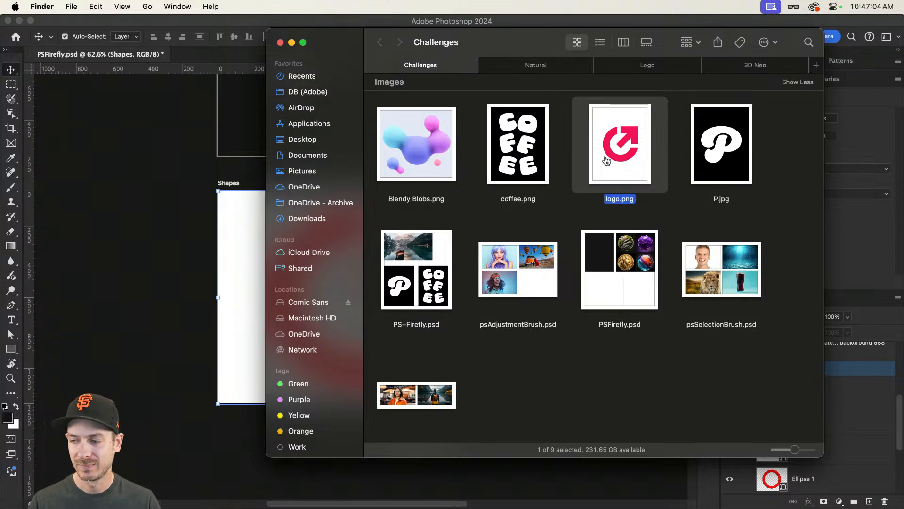
key("super+Tab")
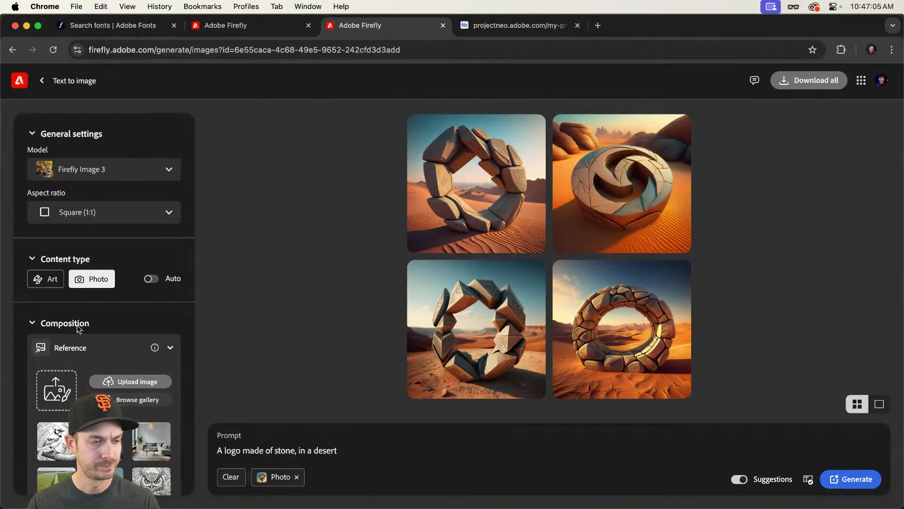
left_click(91, 213)
left_click(91, 273)
Step: Add logo.png from Finder as the composition reference and raise its strength to maximum
scroll(124, 279, "down", 3)
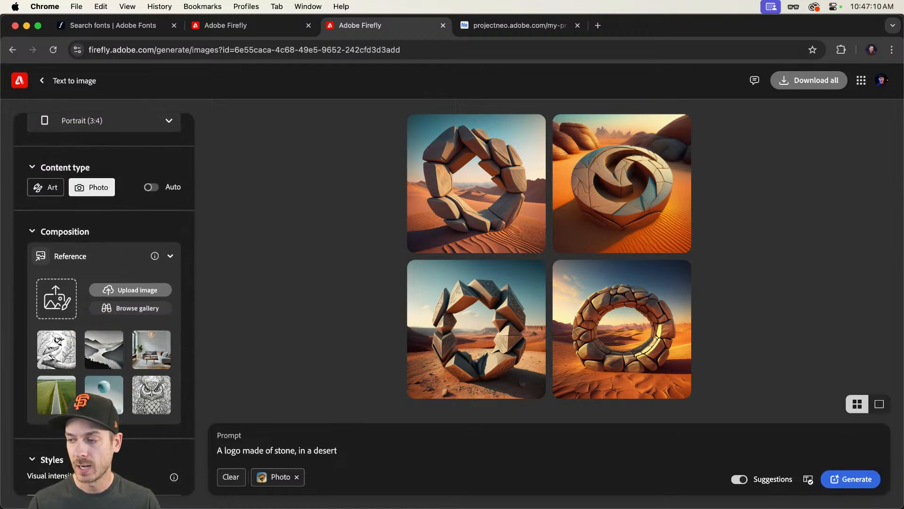
key("super+Tab")
left_click_drag(620, 144, 61, 293)
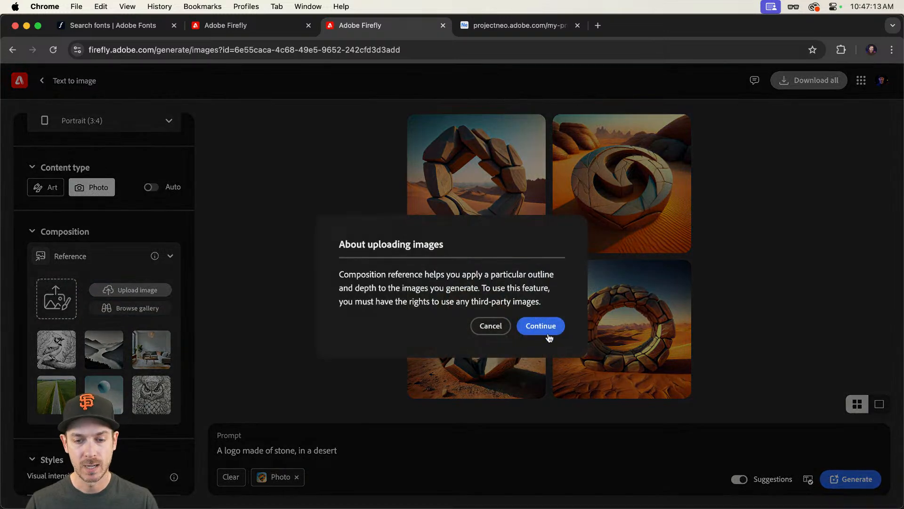
left_click(542, 325)
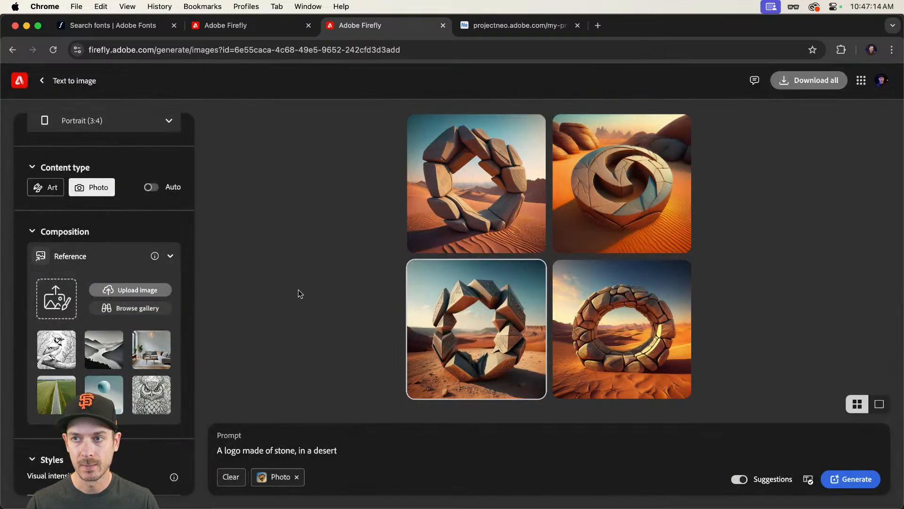
left_click_drag(104, 353, 167, 353)
Step: Add the Hyper realistic effect and regenerate the stone-in-a-desert logo images
scroll(113, 321, "down", 8)
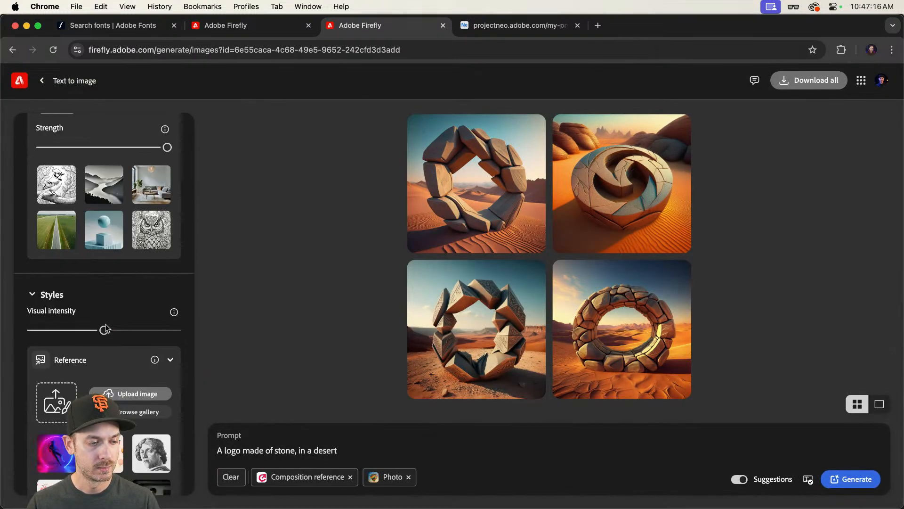
scroll(113, 321, "down", 5)
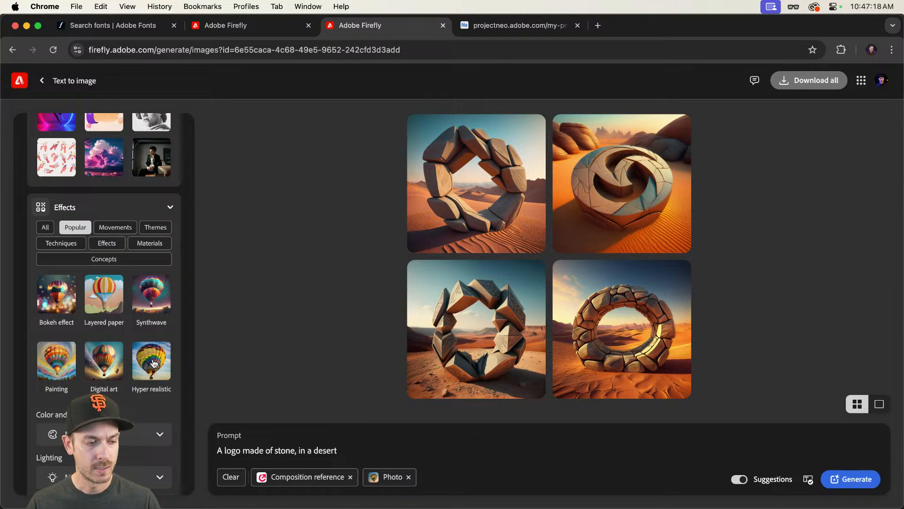
left_click(151, 368)
scroll(66, 325, "up", 10)
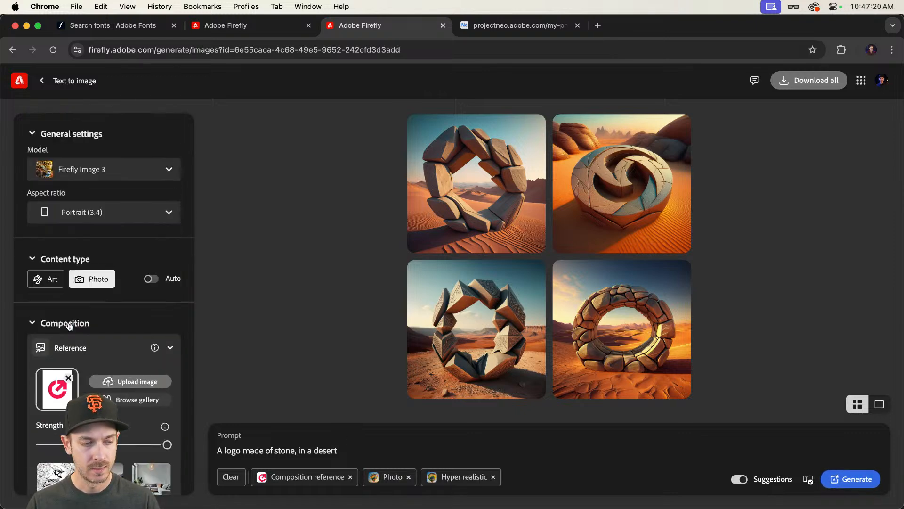
left_click(357, 451)
key("Return")
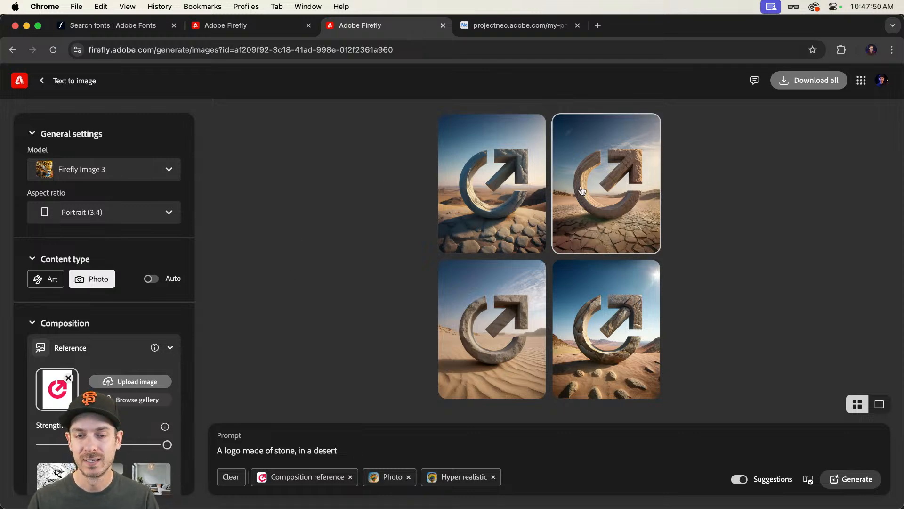
Step: Browse the four new stone logo results full size, then close the viewer
left_click(516, 179)
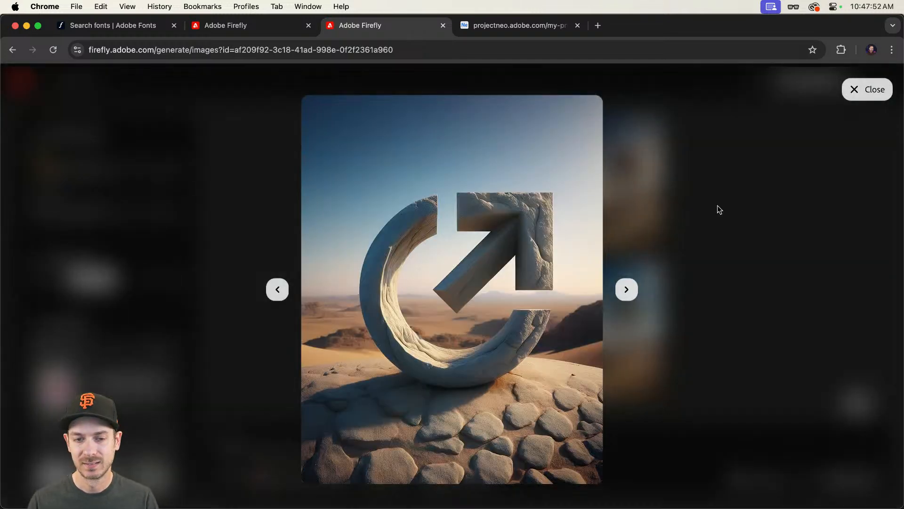
key("Right")
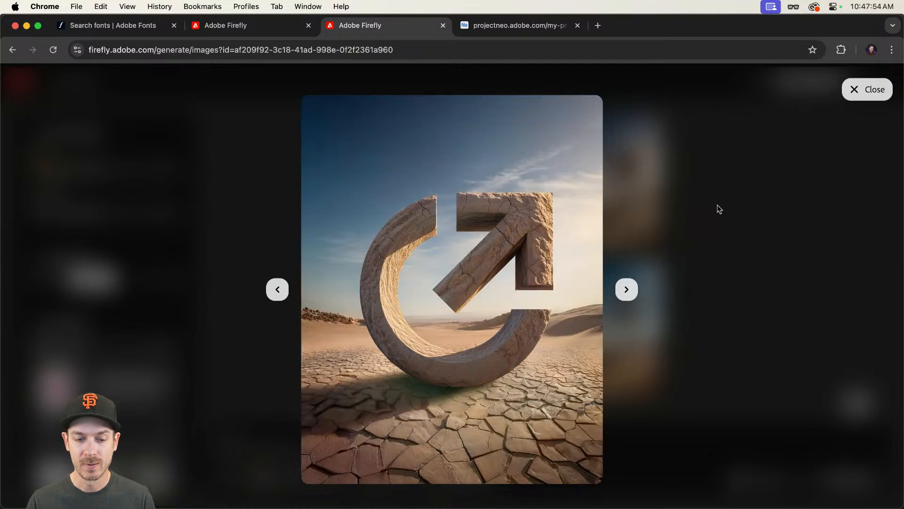
key("Right")
key("Right")
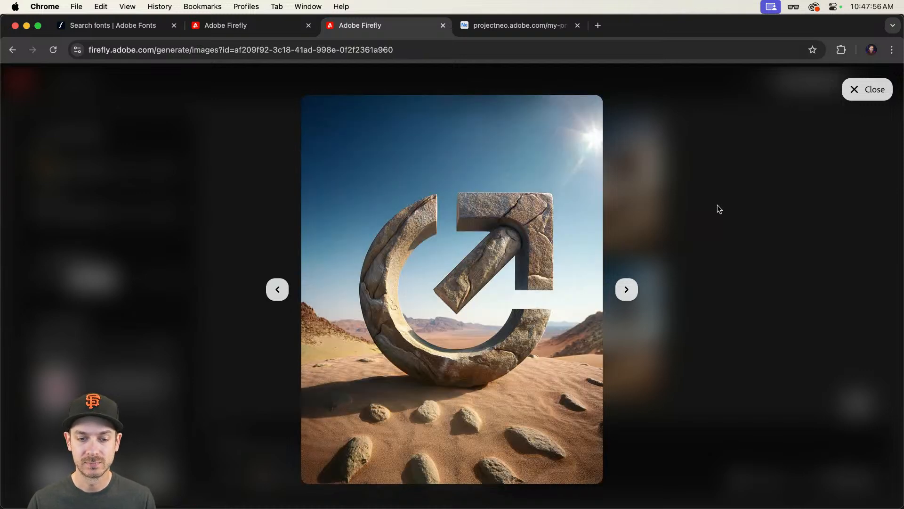
key("Escape")
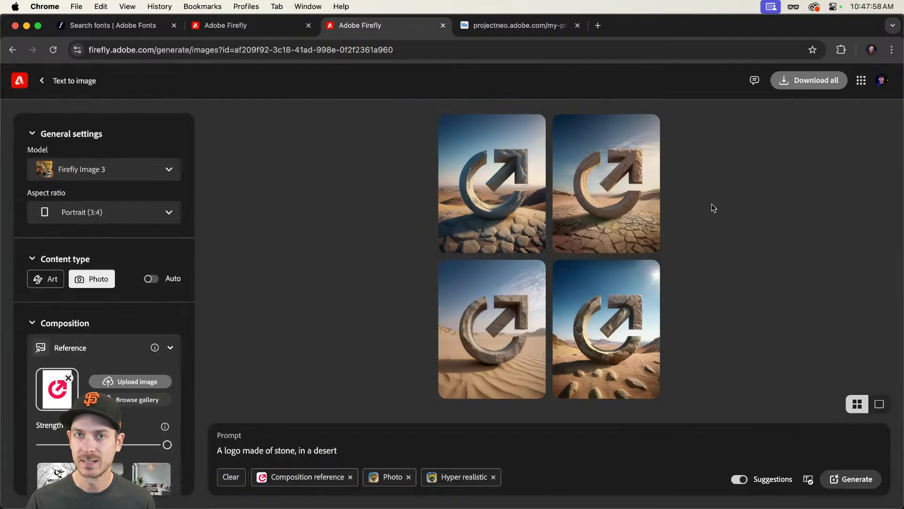
Step: Open the Weird folder of saved Firefly material images in Finder
key("super+Tab")
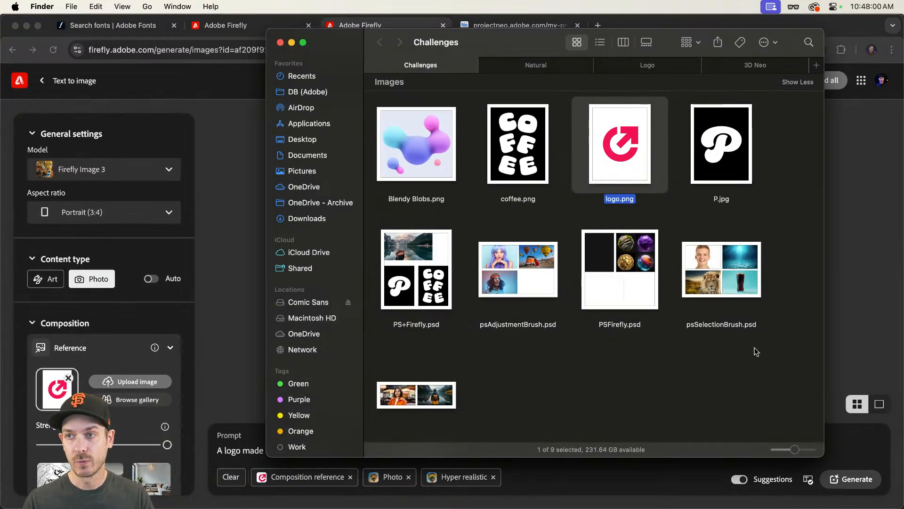
left_click(623, 397)
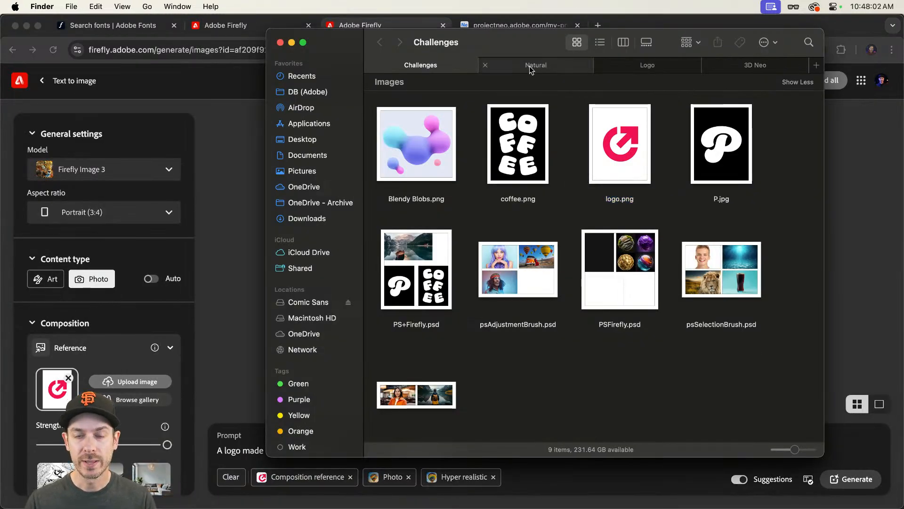
left_click(530, 66)
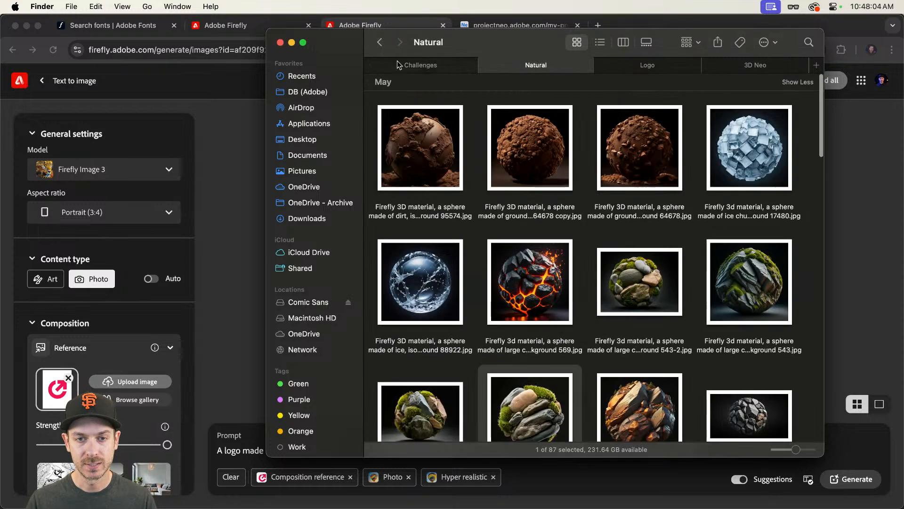
left_click(377, 44)
left_click(788, 155)
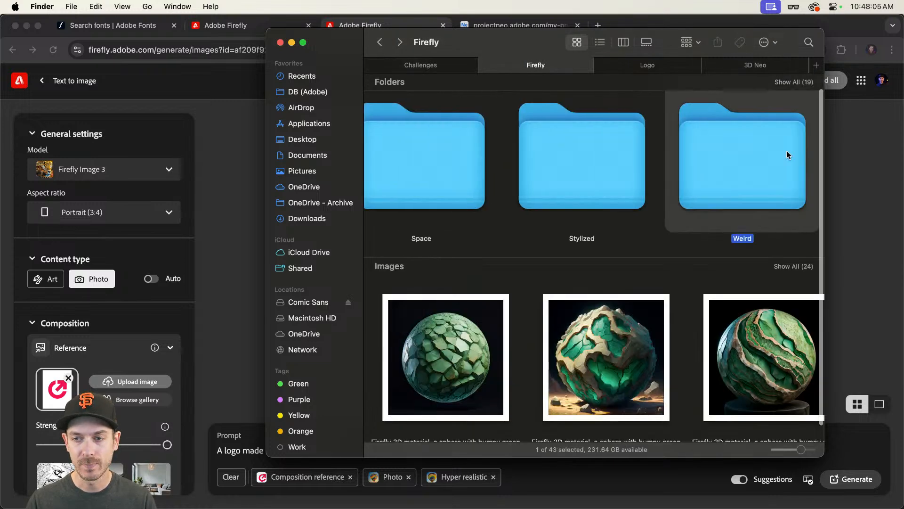
double_click(740, 151)
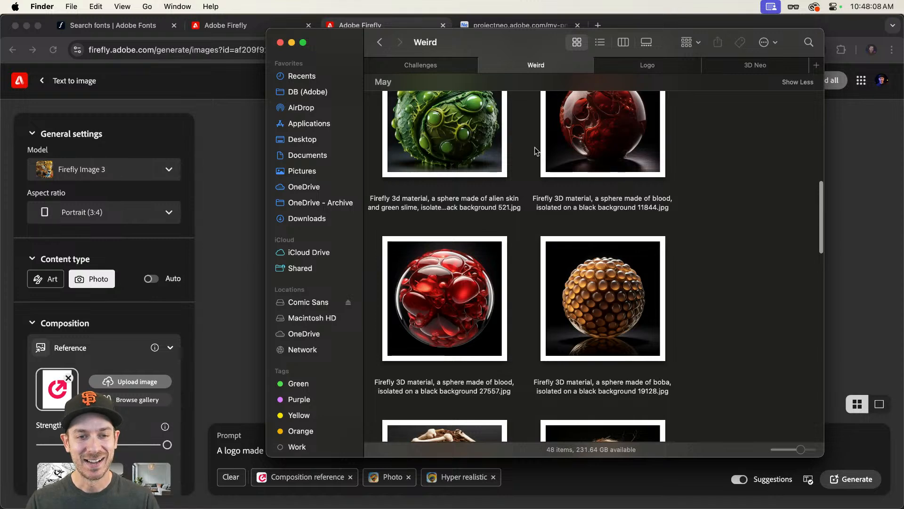
Step: Preview several of the sphere material images in the Weird folder
scroll(537, 149, "up", 5)
left_click(471, 171)
key("space")
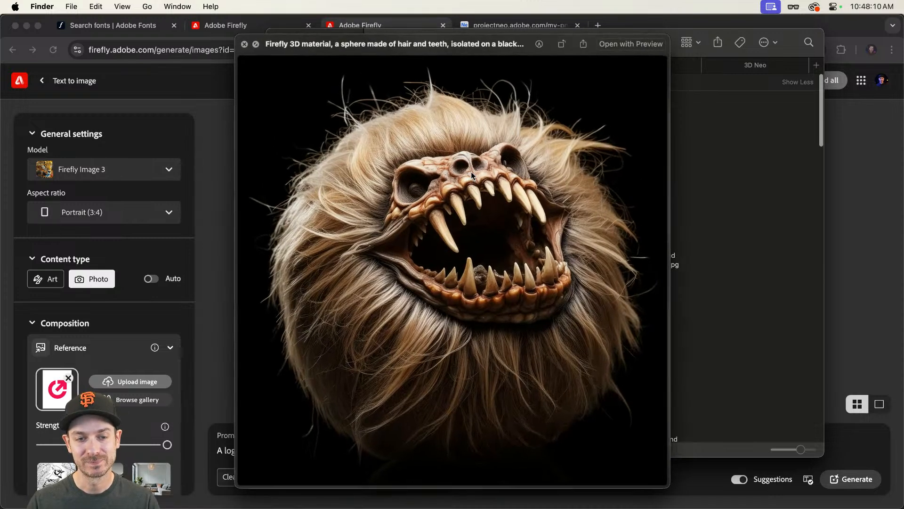
key("Right")
key("space")
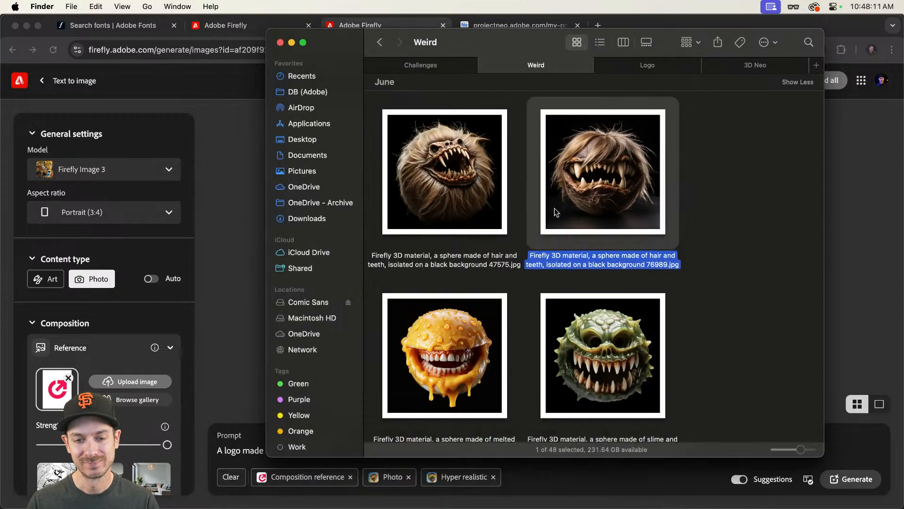
left_click(752, 240)
left_click(474, 318)
key("space")
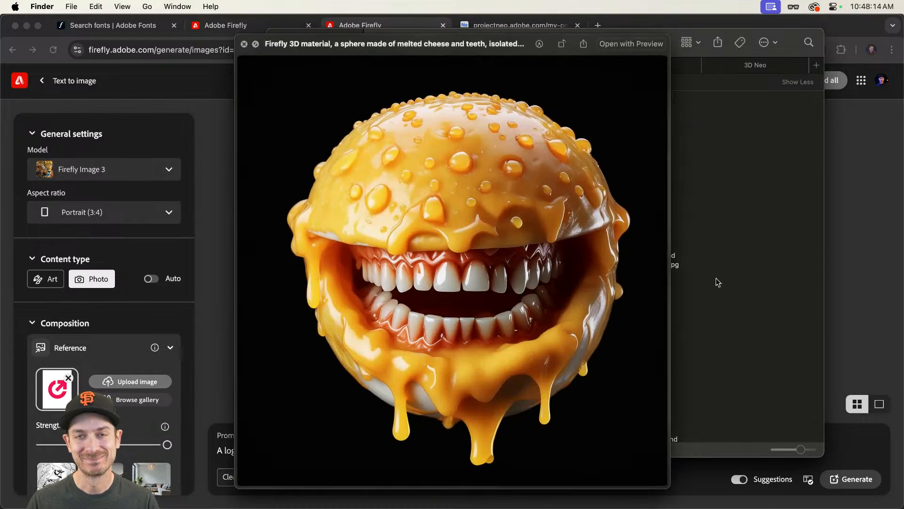
key("space")
scroll(733, 279, "down", 10)
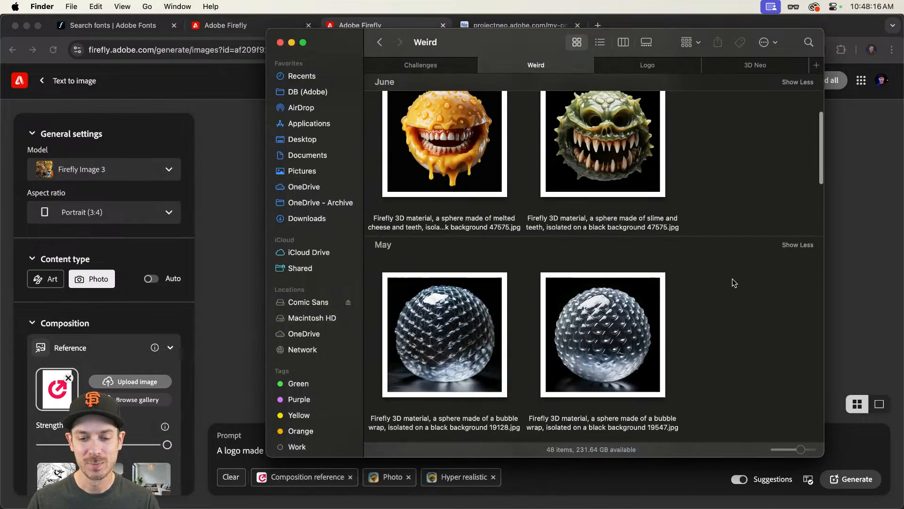
scroll(731, 278, "down", 10)
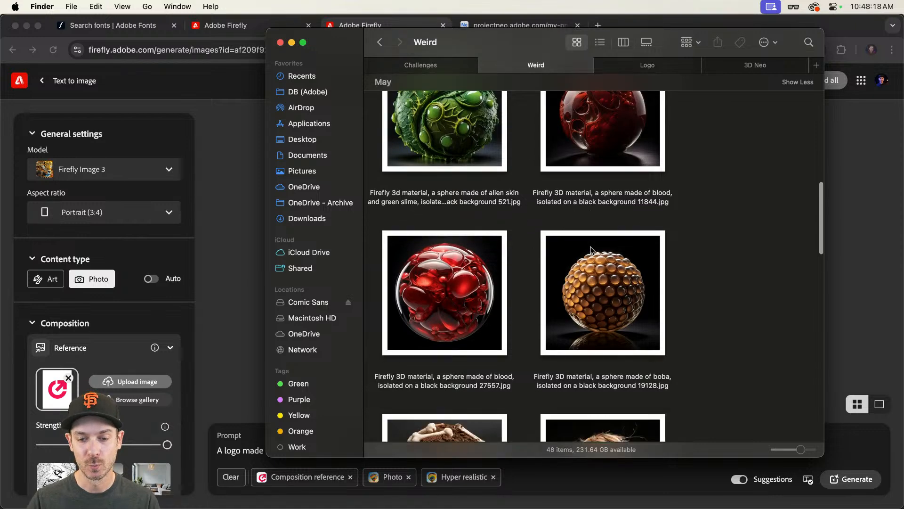
Step: Add the gooey green slime sphere image from the Weird folder as the Firefly style reference and set its strength to maximum
scroll(589, 247, "down", 10)
left_click(479, 248)
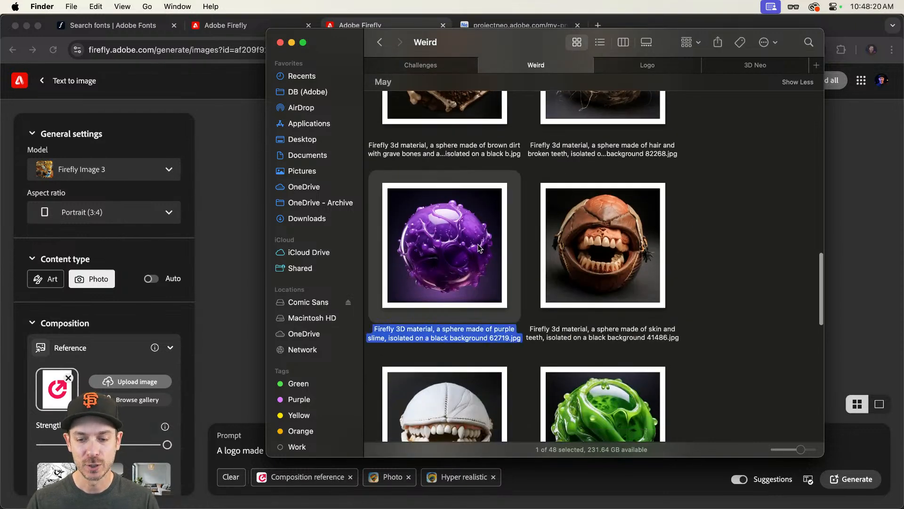
scroll(608, 325, "down", 5)
left_click(604, 300)
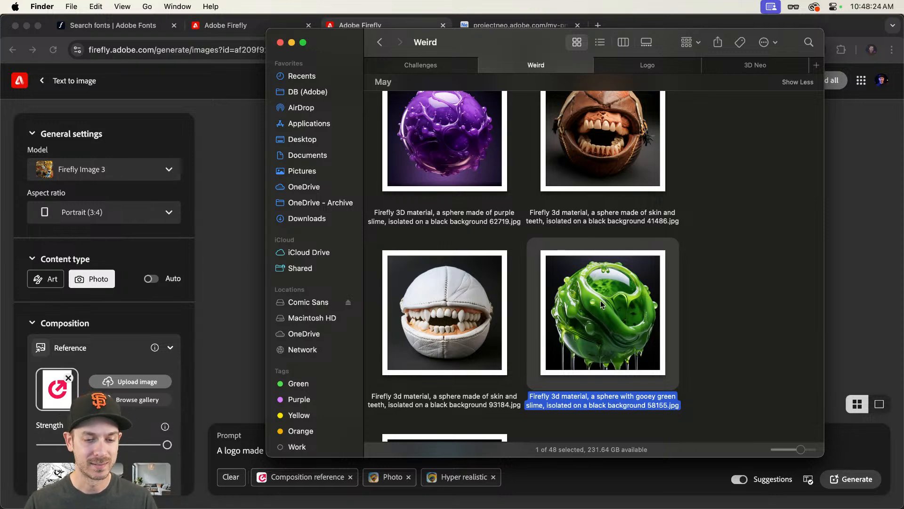
scroll(79, 315, "down", 10)
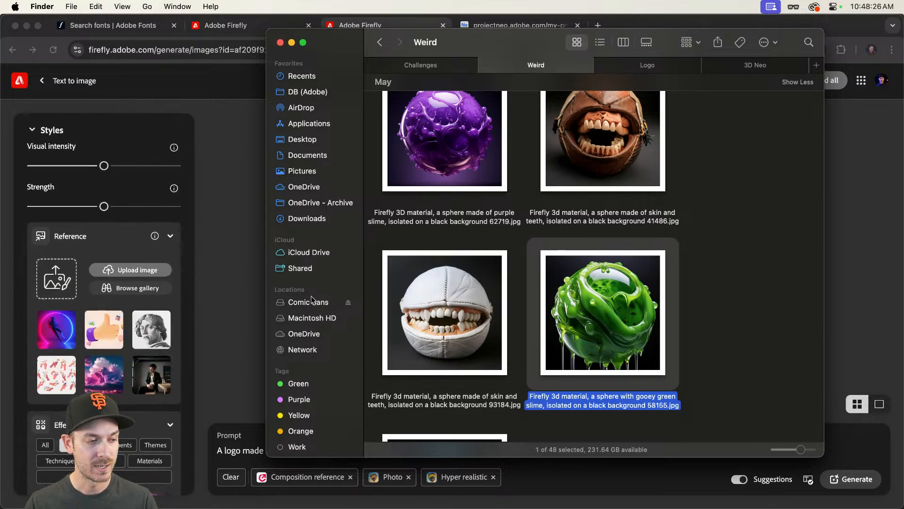
left_click_drag(600, 317, 60, 278)
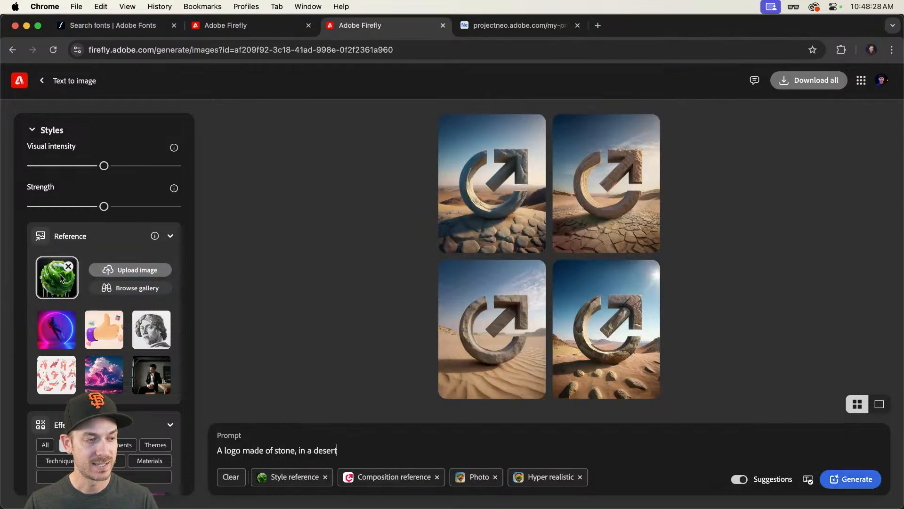
left_click_drag(104, 208, 204, 211)
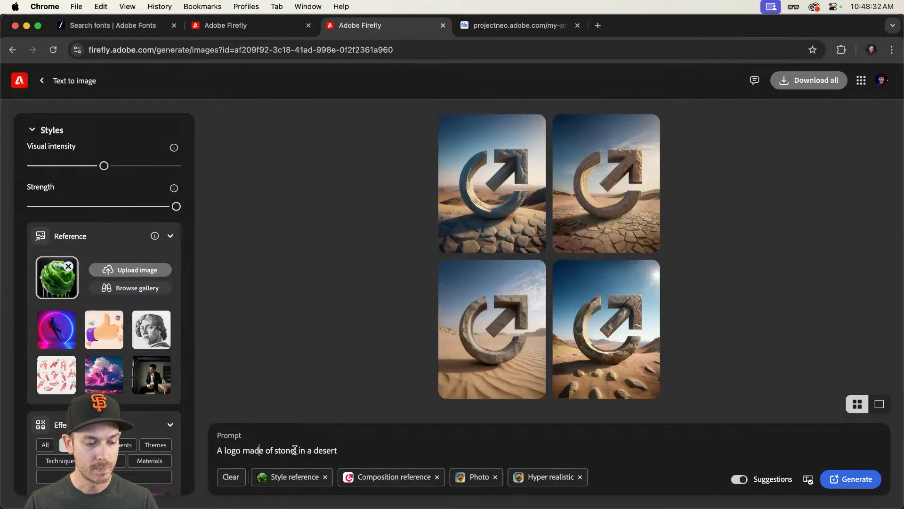
Step: Change the prompt to "A logo covered in green slime, on a black background" and generate new images
type("co")
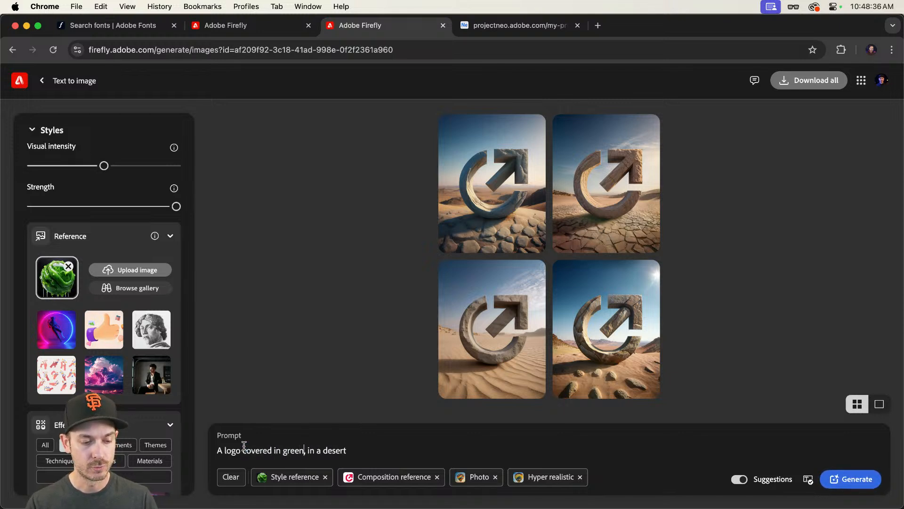
type("vered in green slime")
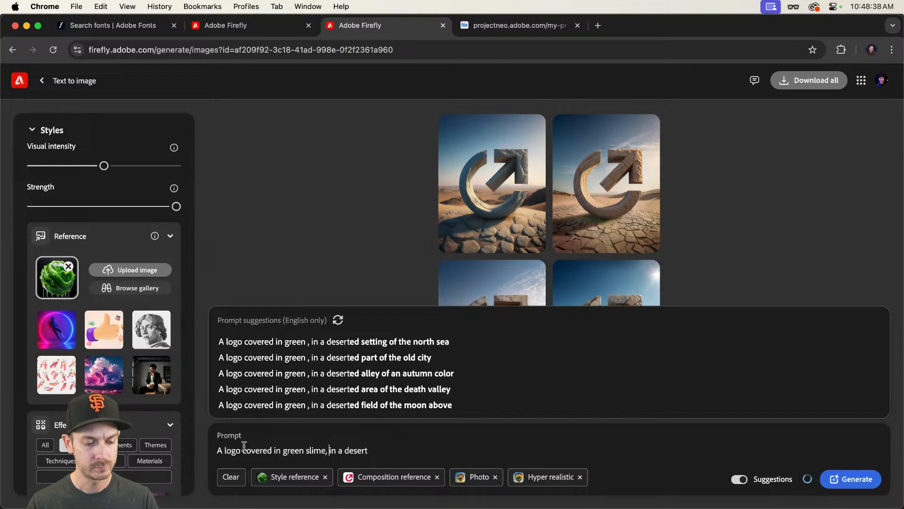
key("super+shift+Right")
type("on a")
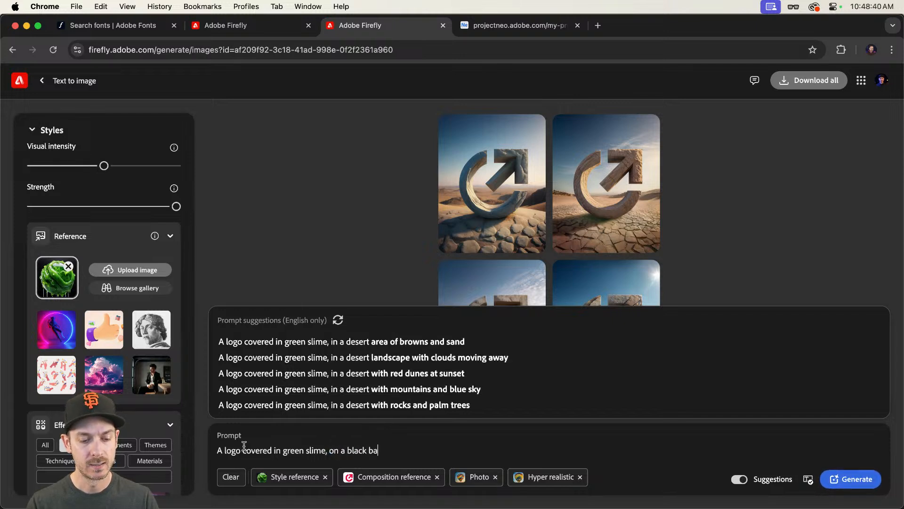
type(" black background")
key("Return")
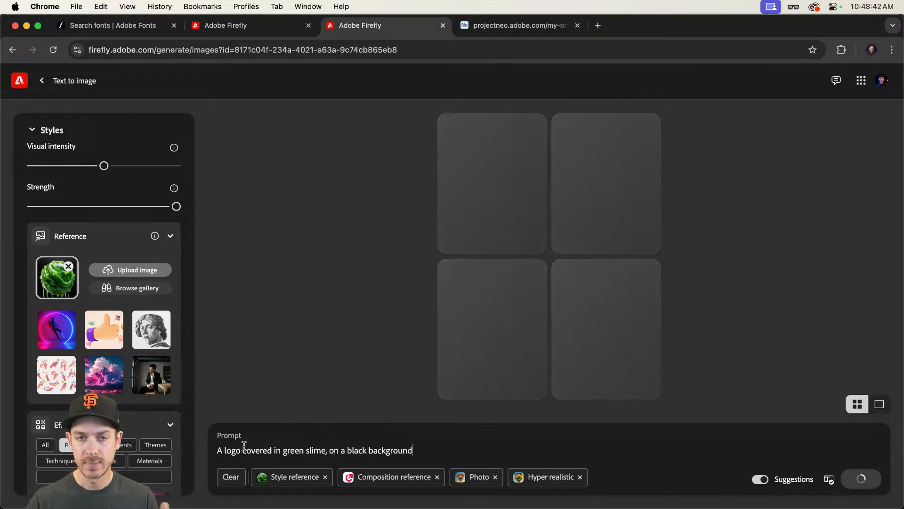
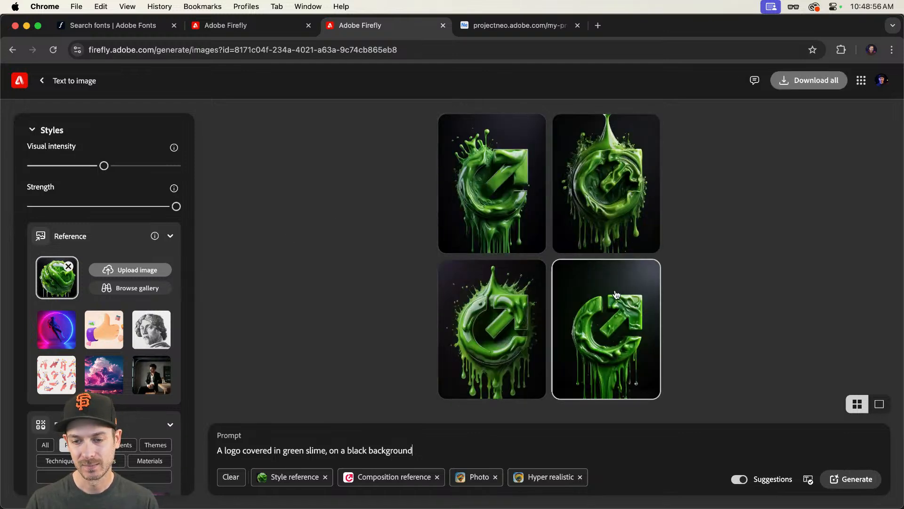
Step: Change the prompt to "A logo made of green slime, on a black background" and generate new images
left_click(645, 292)
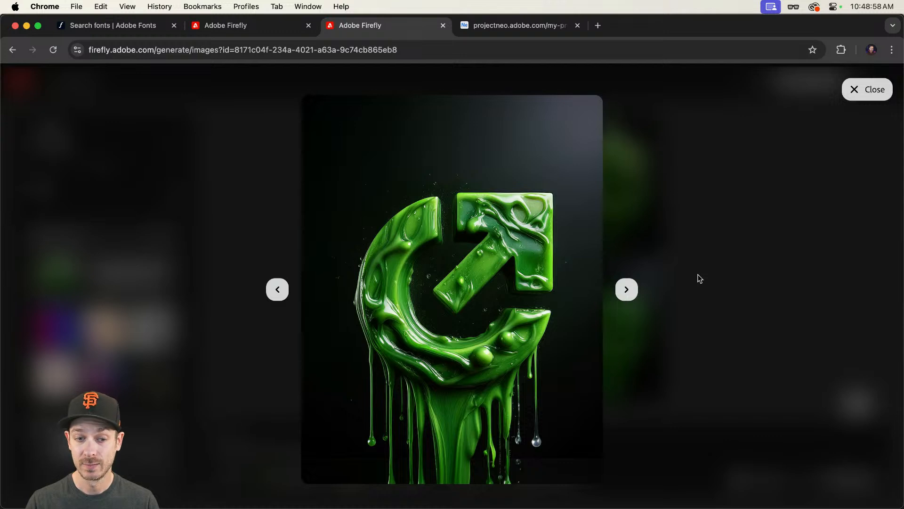
key("Escape")
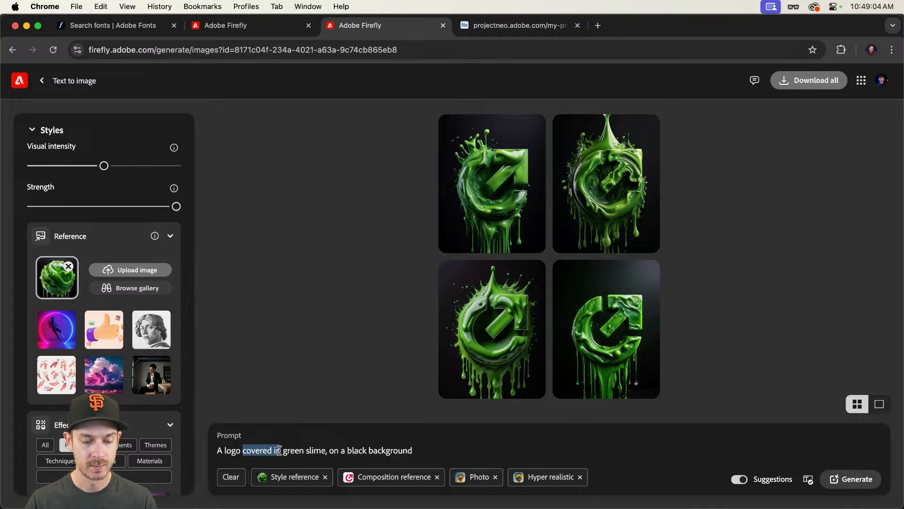
type("made of")
key("Return")
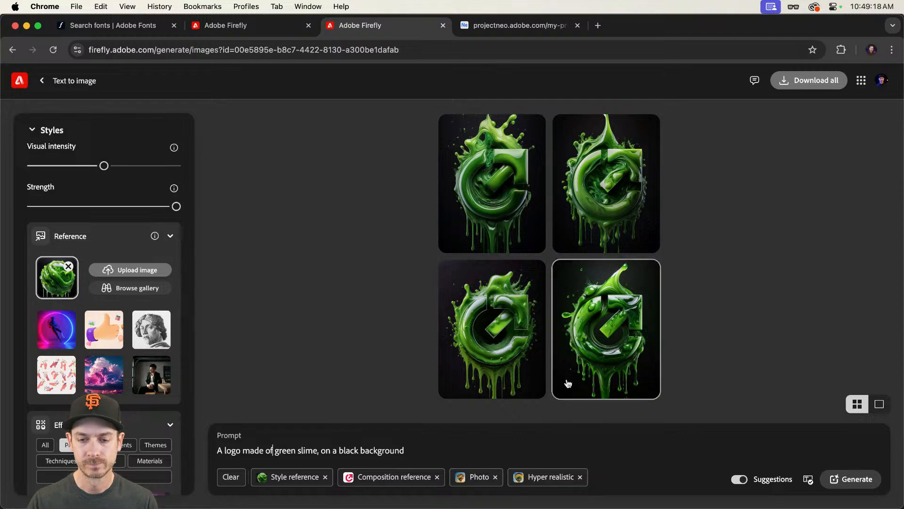
Step: Preview the newly generated slime logo images at full size
mouse_move(567, 376)
left_click(583, 328)
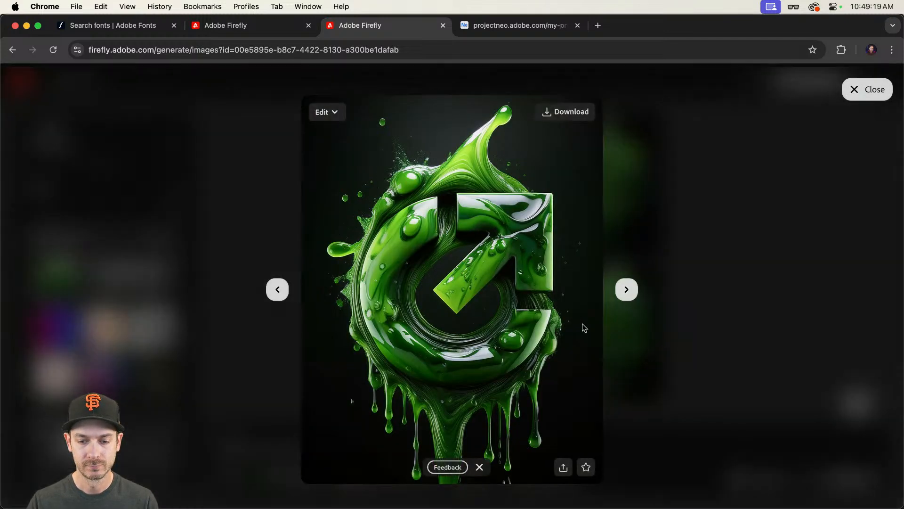
left_click(712, 271)
left_click(620, 203)
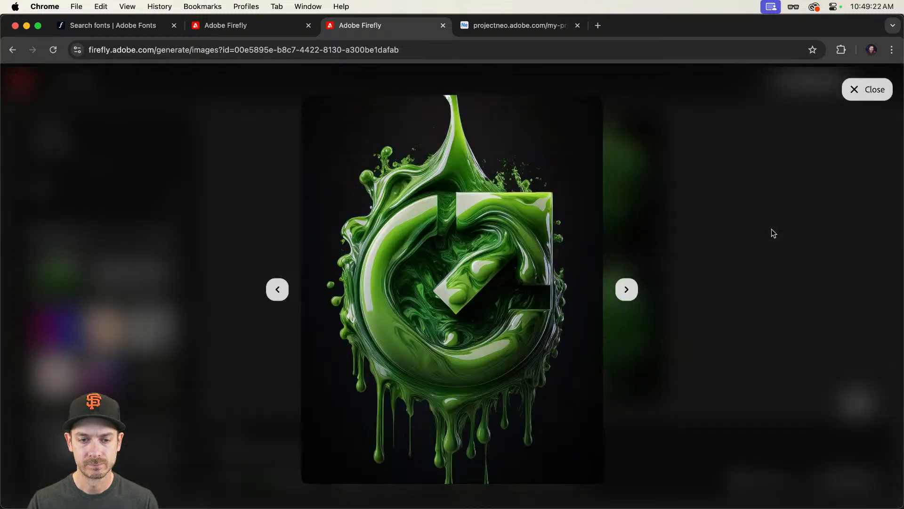
left_click(767, 233)
Step: Open the lime project in Project Neo and delete its cube and base platform
left_click(557, 28)
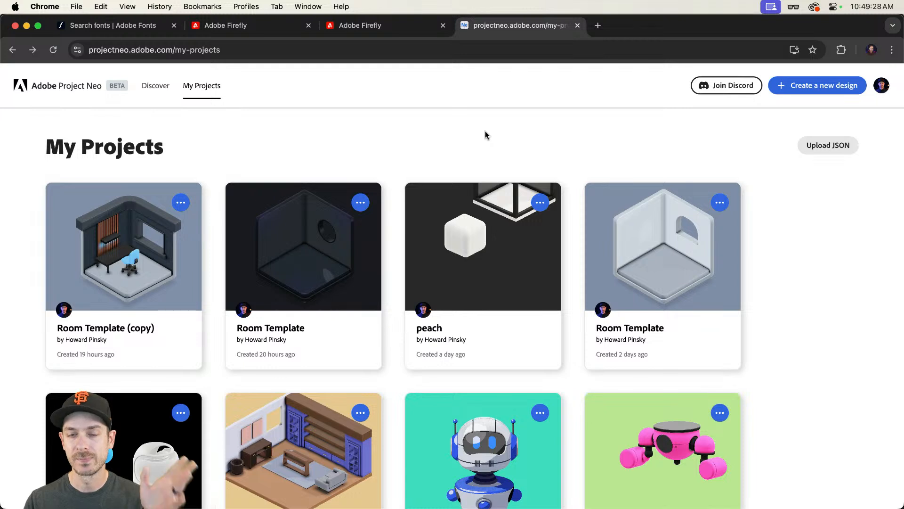
left_click(852, 94)
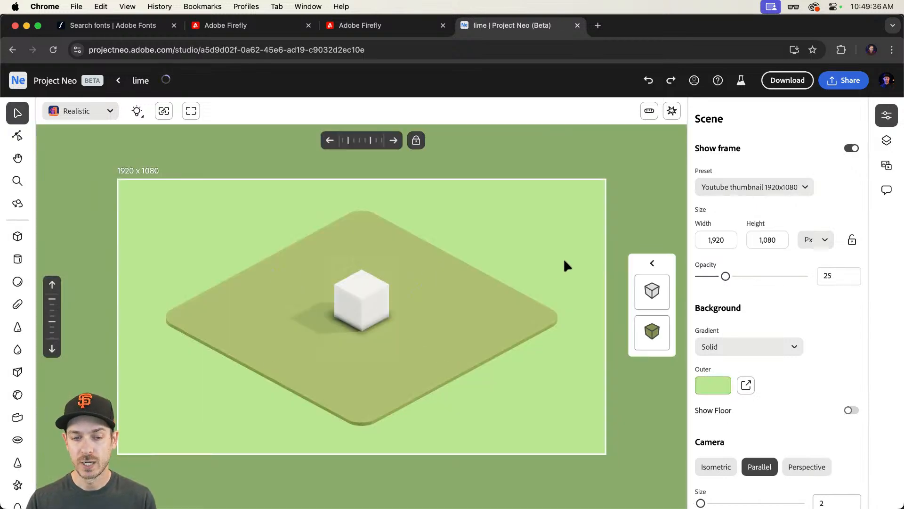
left_click(337, 294)
key("Delete")
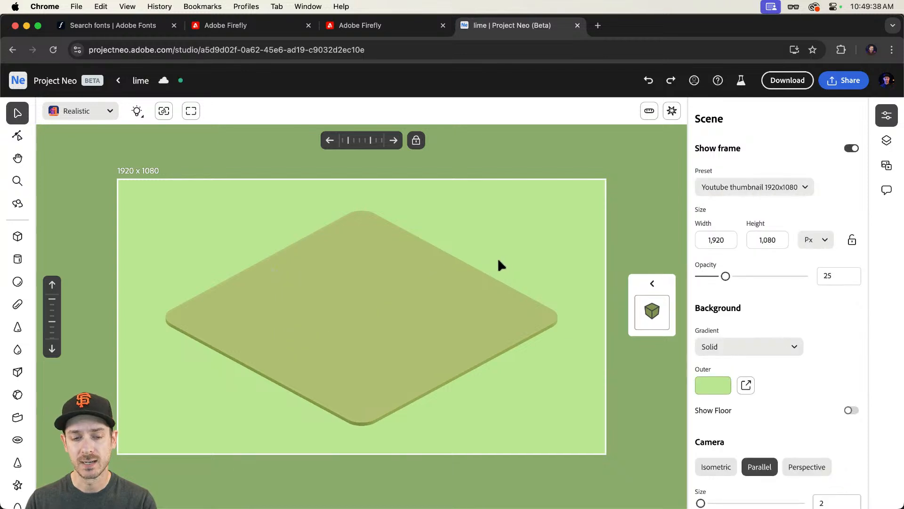
left_click(450, 296)
key("Delete")
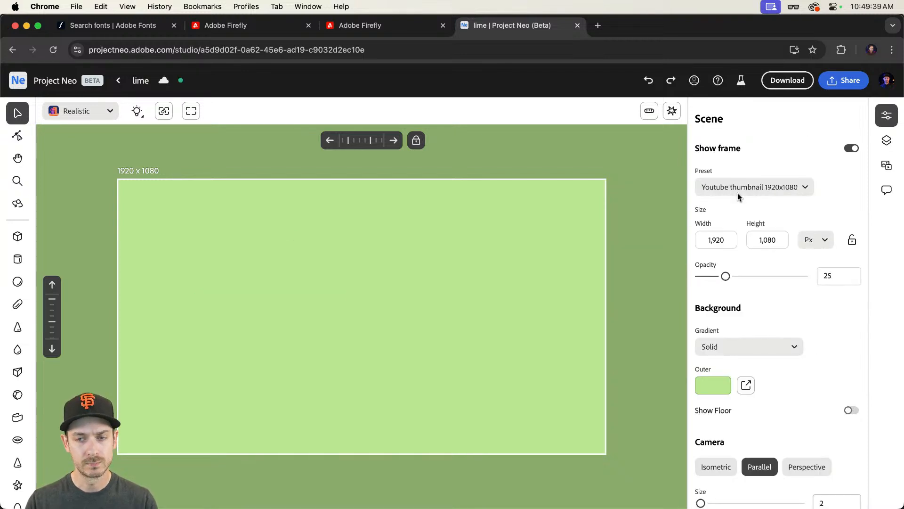
Step: Hide the frame, add a sphere to the scene and scale it up
left_click(852, 148)
left_click(17, 282)
left_click(352, 320)
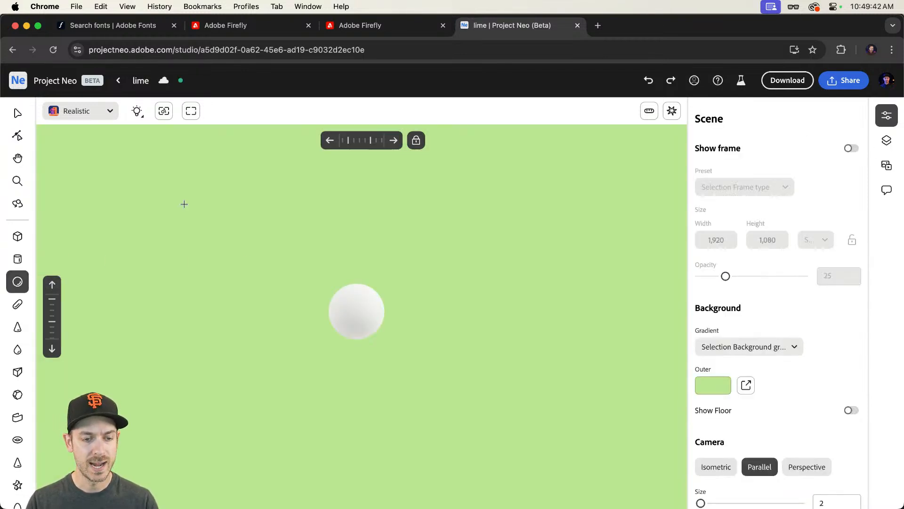
left_click(17, 113)
left_click(367, 337)
left_click_drag(422, 246, 483, 182)
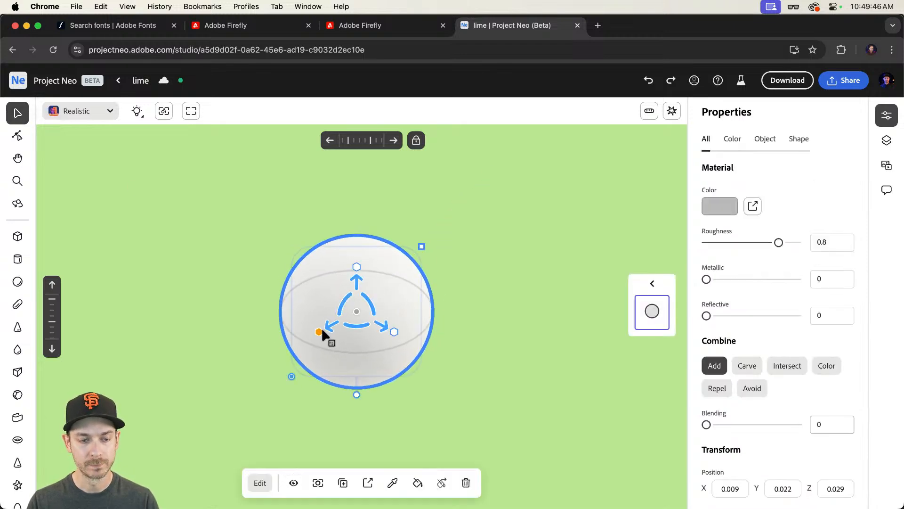
Step: Duplicate the sphere beside the original and set the copy's blending to 0.181
left_click_drag(320, 331, 296, 343)
left_click_drag(327, 297, 335, 265)
left_click_drag(361, 312, 419, 333)
left_click_drag(344, 344, 425, 296)
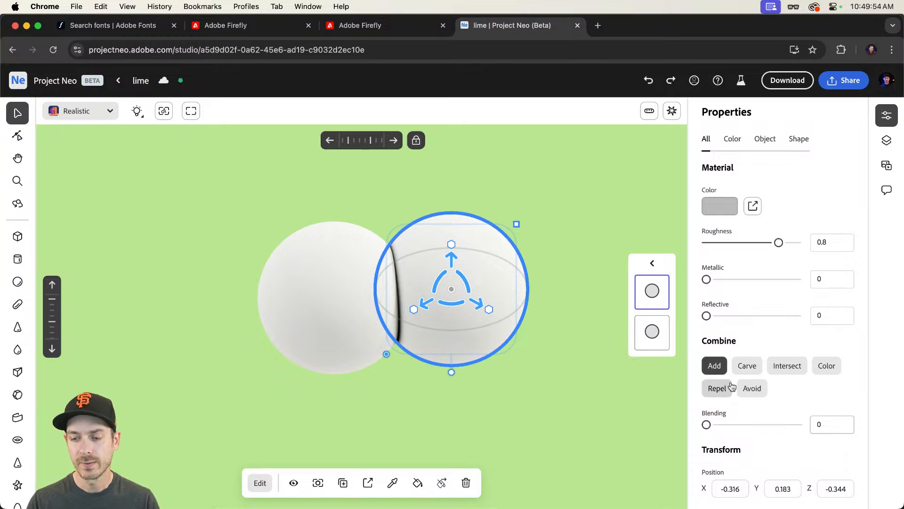
left_click_drag(706, 425, 723, 424)
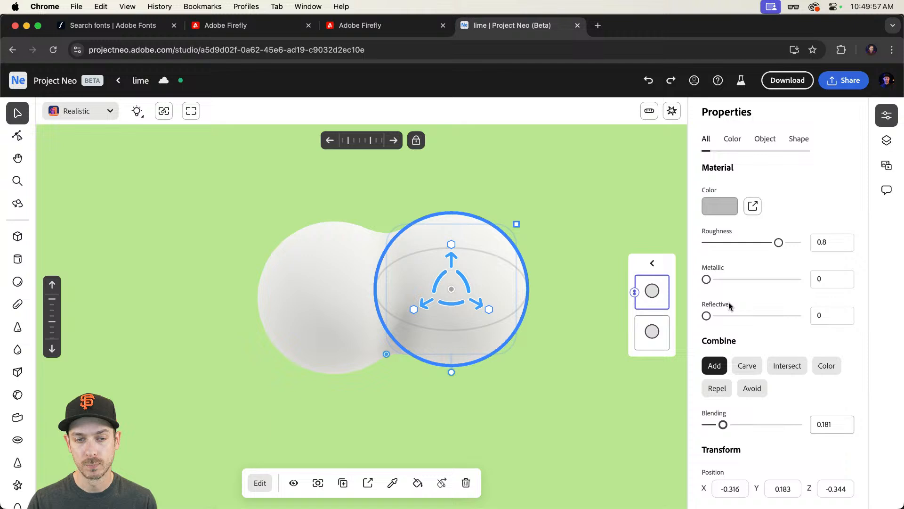
Step: Colour the right sphere magenta (#d53bff)
left_click(721, 205)
key("Escape")
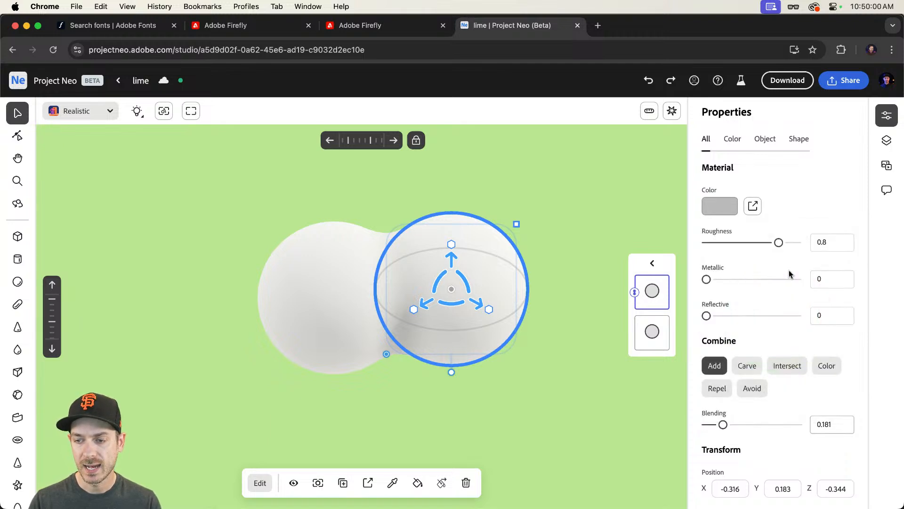
left_click(721, 207)
left_click_drag(788, 302, 792, 298)
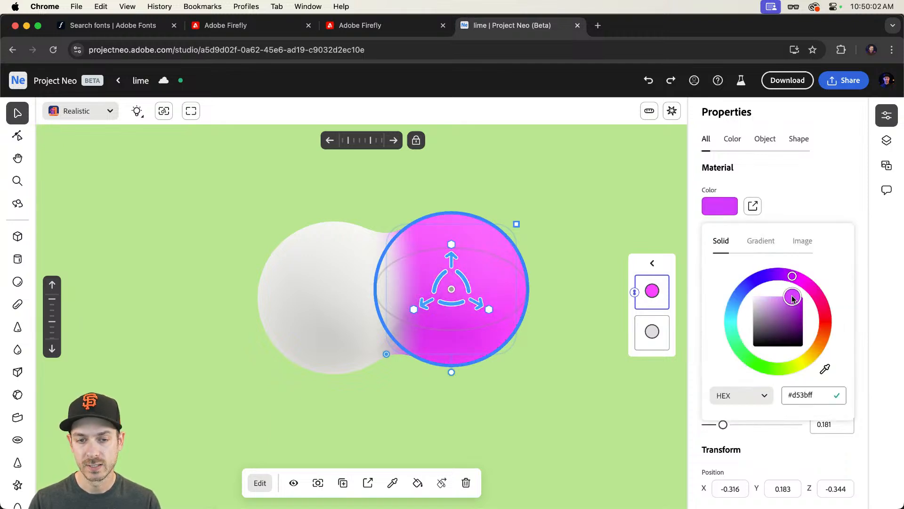
Step: Colour the left sphere blue (#5c8aff)
left_click(341, 273)
left_click(709, 208)
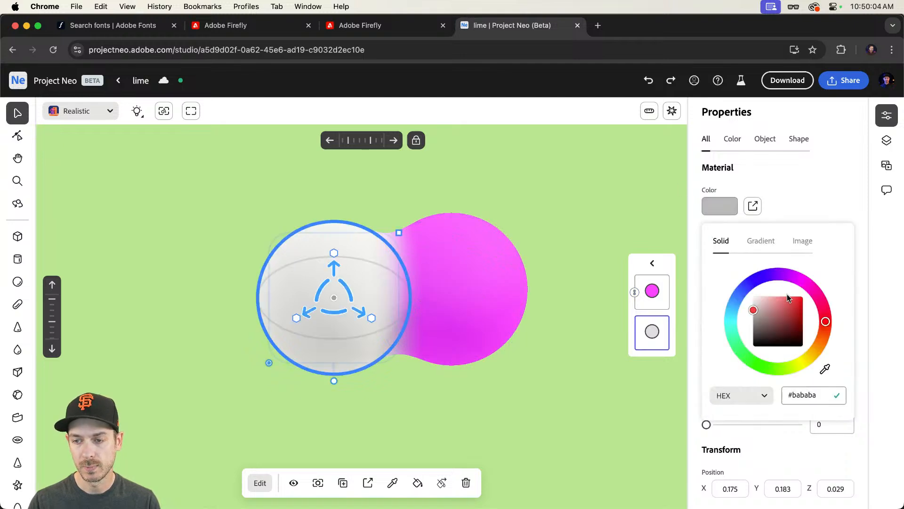
left_click_drag(791, 276, 744, 292)
key("c")
key("c")
left_click(733, 211)
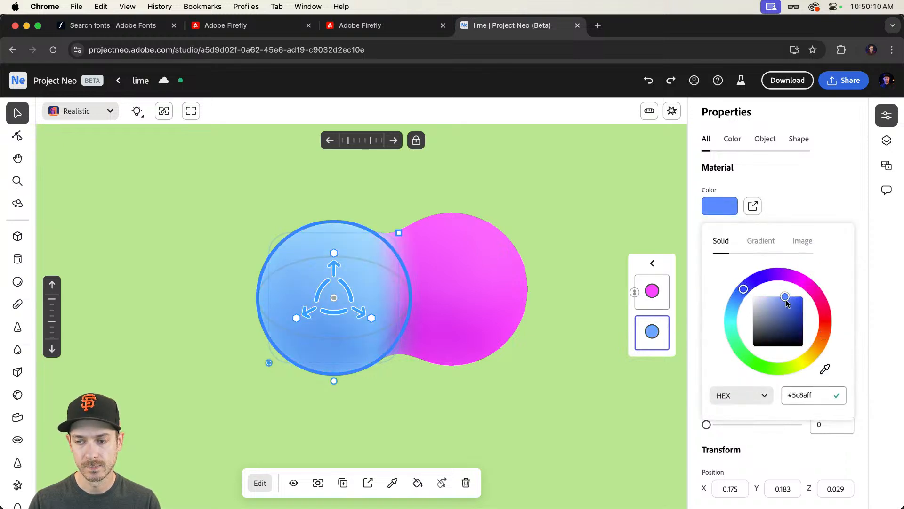
Step: Set the scene background colour to white (#ffffff)
left_click(595, 174)
left_click(724, 389)
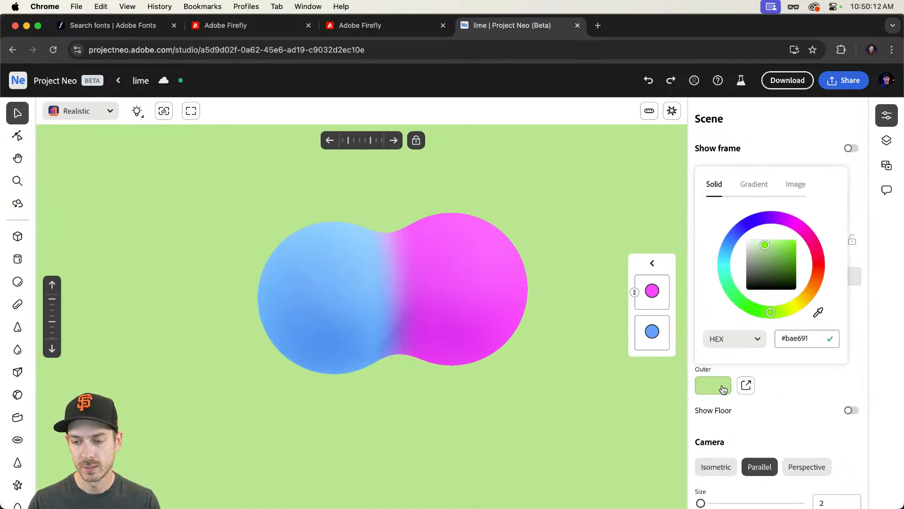
left_click_drag(765, 250, 729, 226)
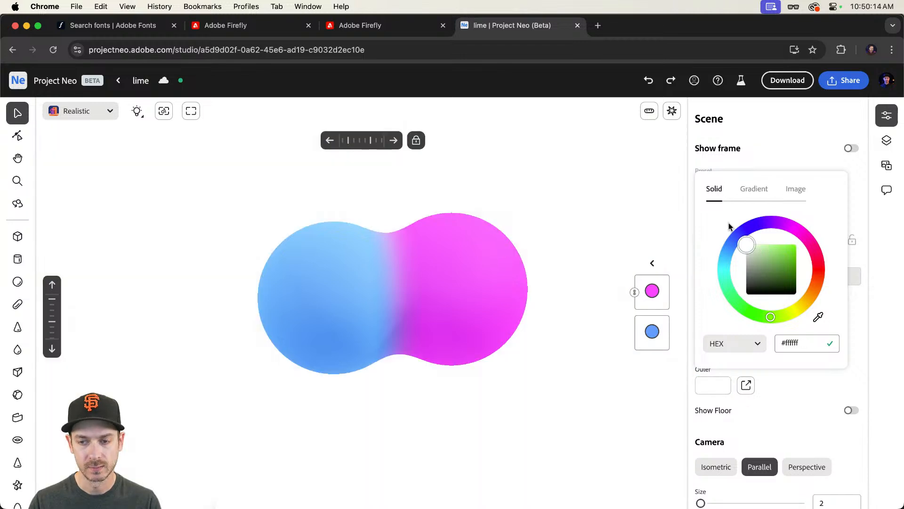
Step: Duplicate the magenta sphere, move the copy upward and colour it cyan (#3bf4ff)
left_click(484, 249)
key("super+d")
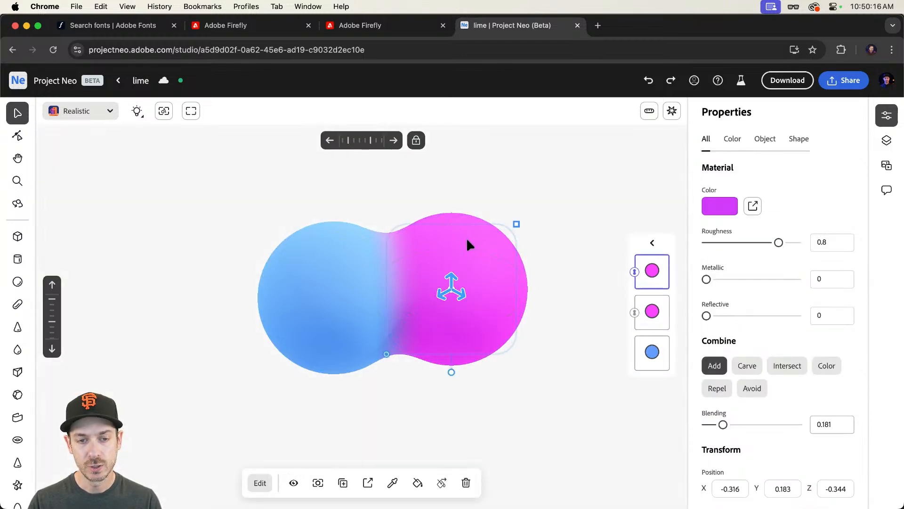
left_click_drag(451, 251, 466, 173)
left_click(720, 206)
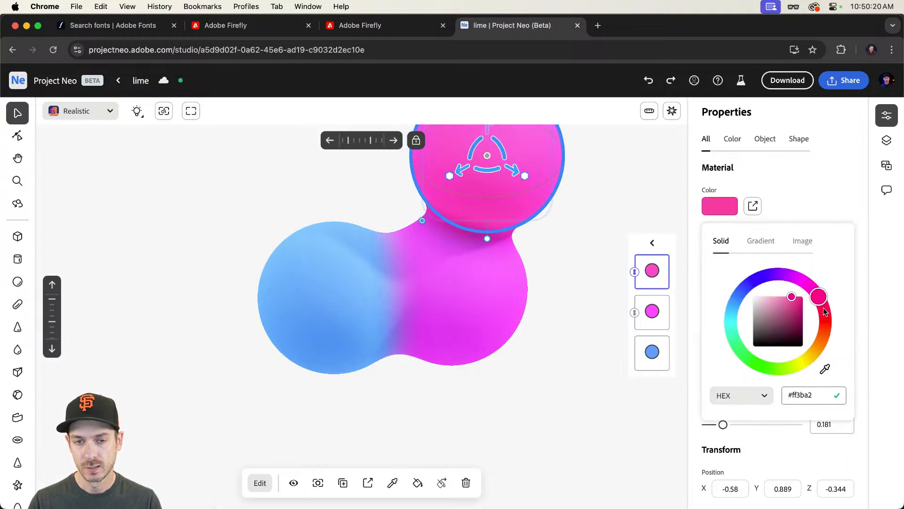
left_click_drag(824, 311, 748, 320)
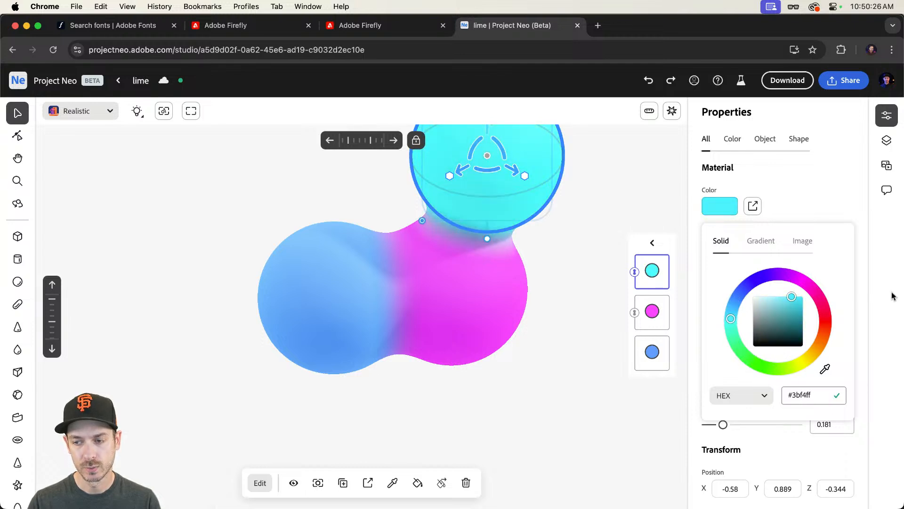
left_click(857, 286)
Step: Move the cyan sphere down so it blends into the other spheres
left_click_drag(585, 198, 546, 296)
scroll(566, 263, "down", 3)
scroll(553, 285, "down", 1)
left_click(547, 290)
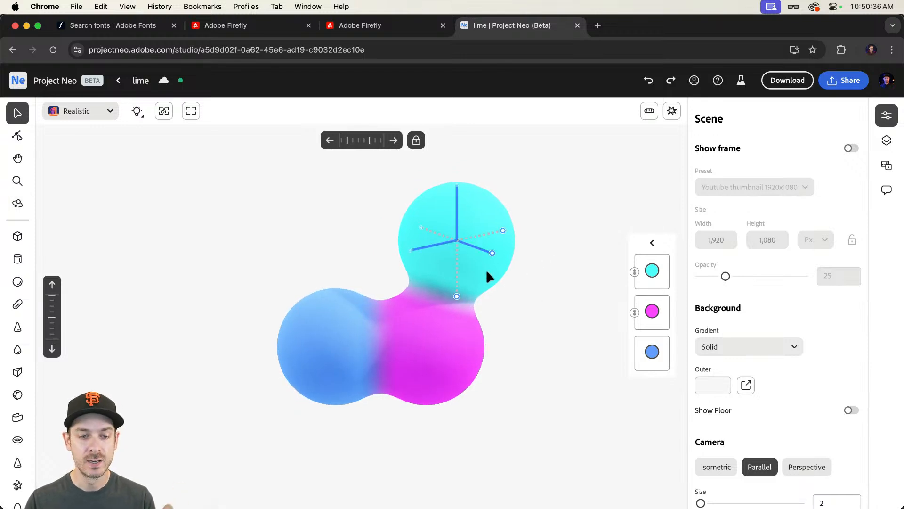
Step: Preview the Blendy Blobs.png image in the Challenges folder in Finder
key("super+Tab")
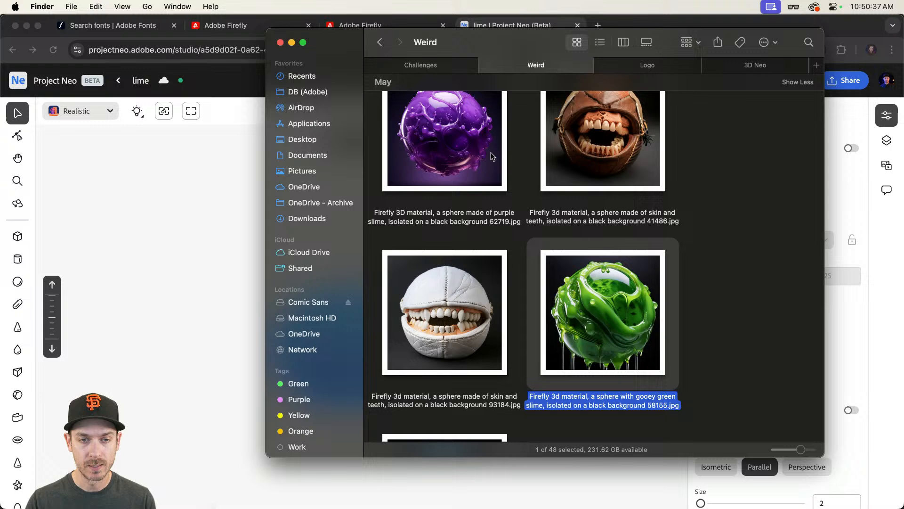
left_click(441, 68)
left_click(408, 151)
key("space")
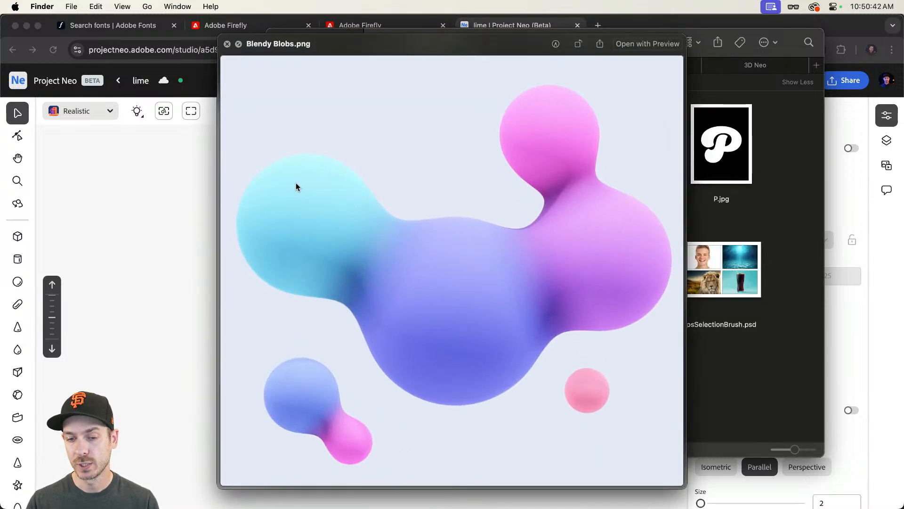
key("space")
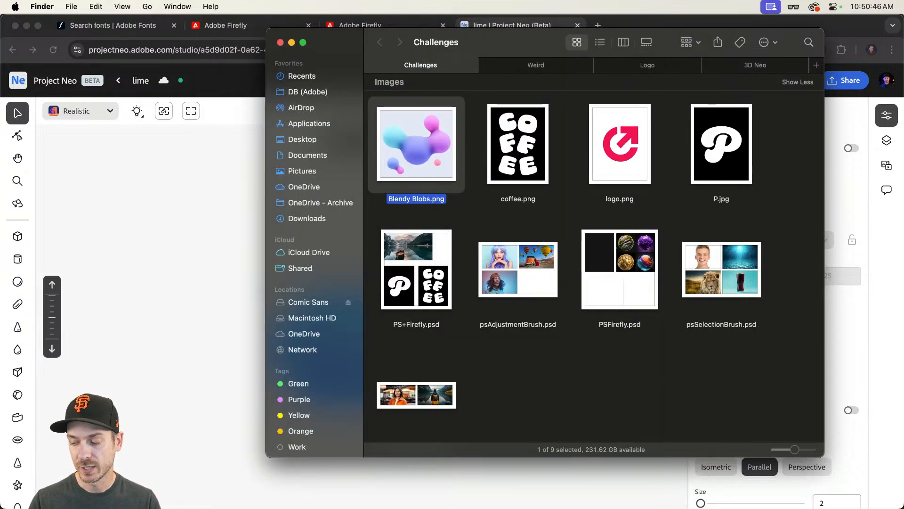
Step: Replace the Firefly composition reference with the Blendy Blobs.png image
left_click(371, 26)
scroll(54, 387, "up", 10)
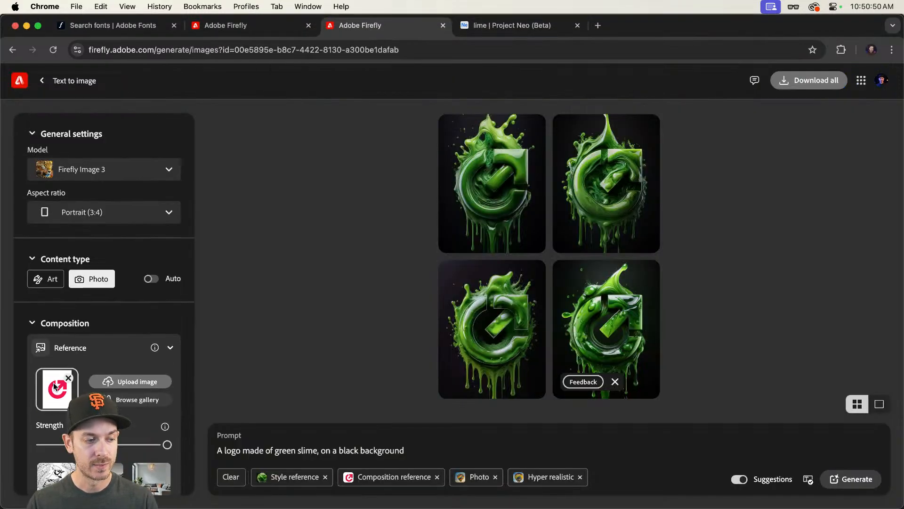
key("super+Tab")
left_click_drag(422, 146, 55, 394)
key("super+Tab")
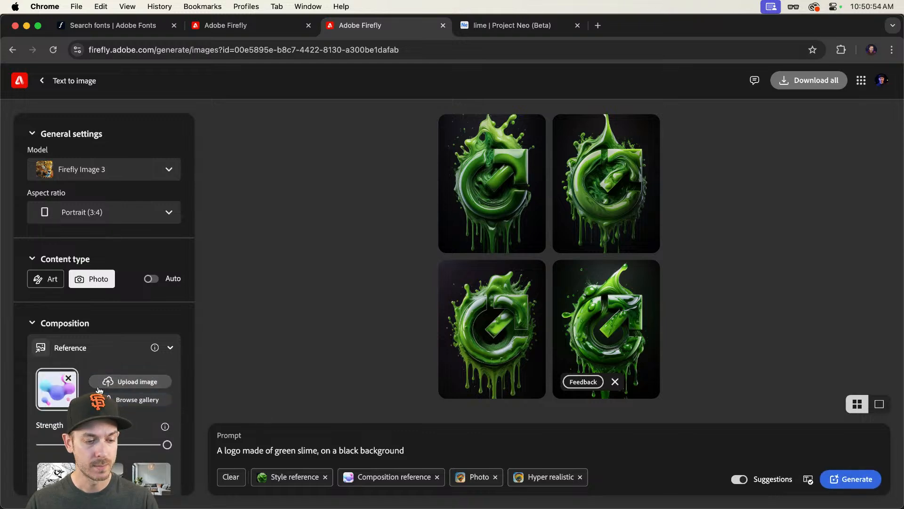
Step: Change the prompt to "Blobs made of green slime, on a black background"
scroll(99, 390, "down", 3)
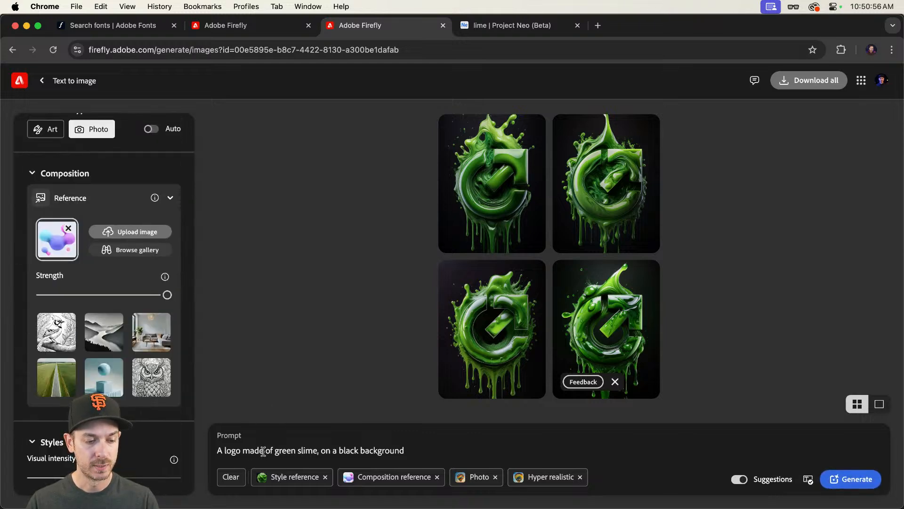
left_click_drag(241, 451, 209, 451)
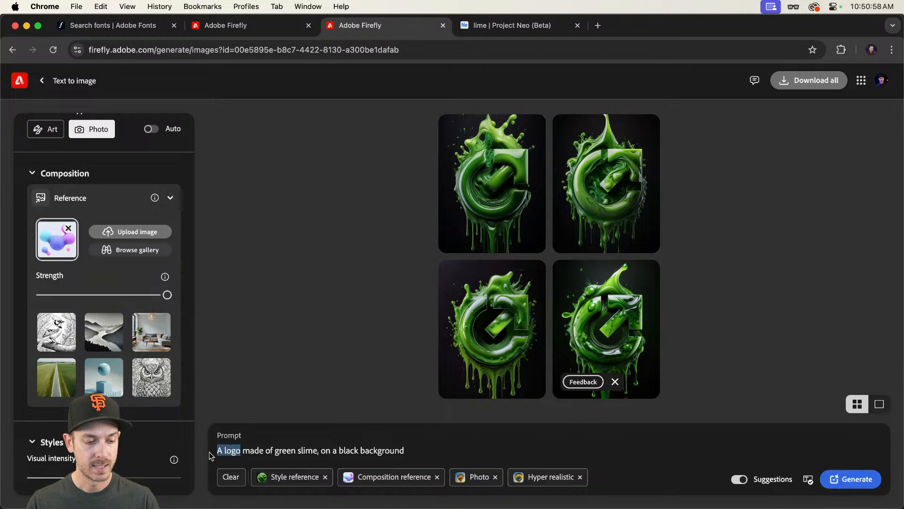
type("Blobs")
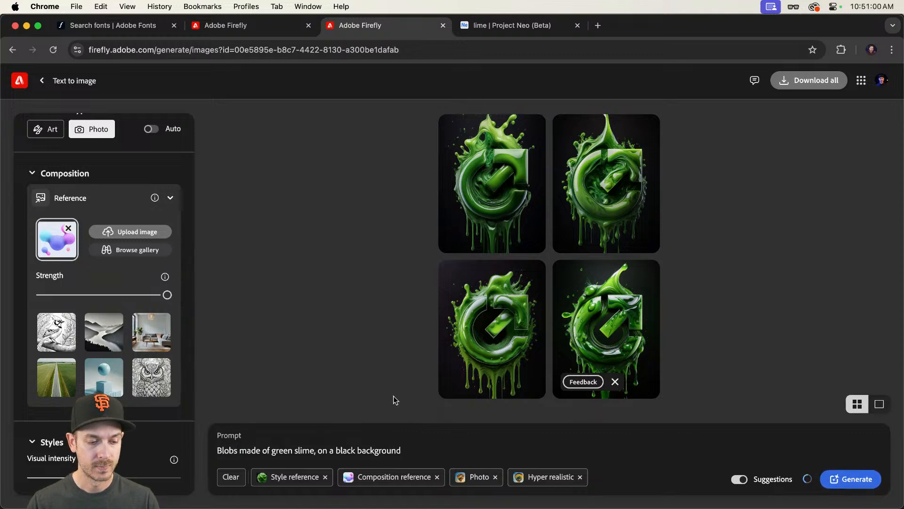
Step: Browse to the Elements folder of saved Firefly material sphere images in Finder
key("super+Tab")
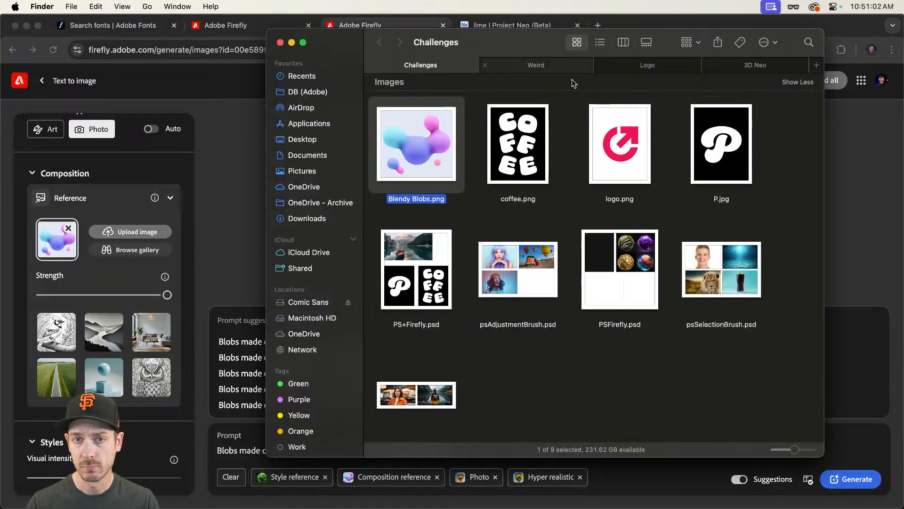
left_click(542, 66)
left_click(379, 43)
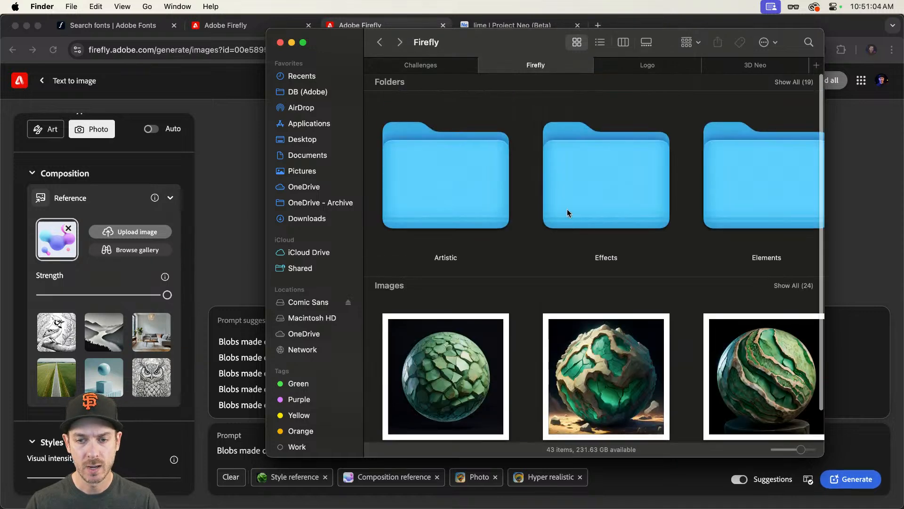
double_click(609, 191)
left_click(380, 41)
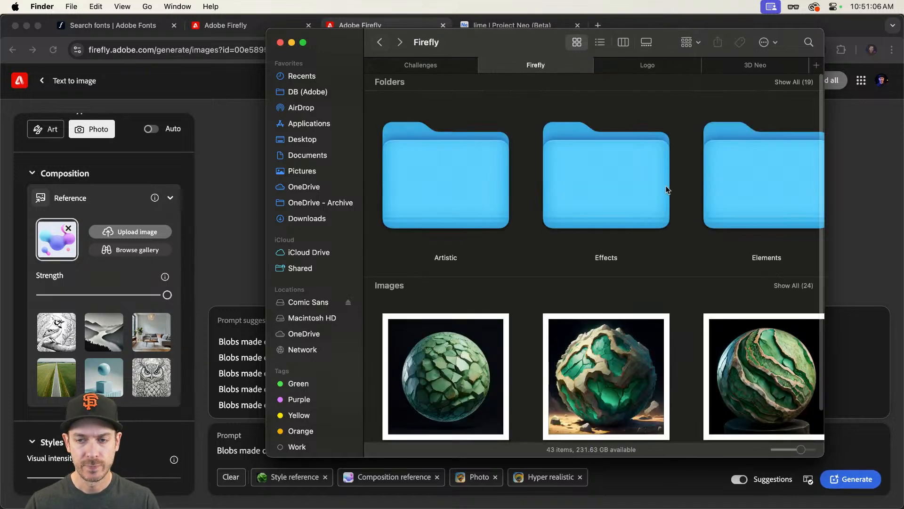
double_click(752, 193)
scroll(545, 166, "down", 5)
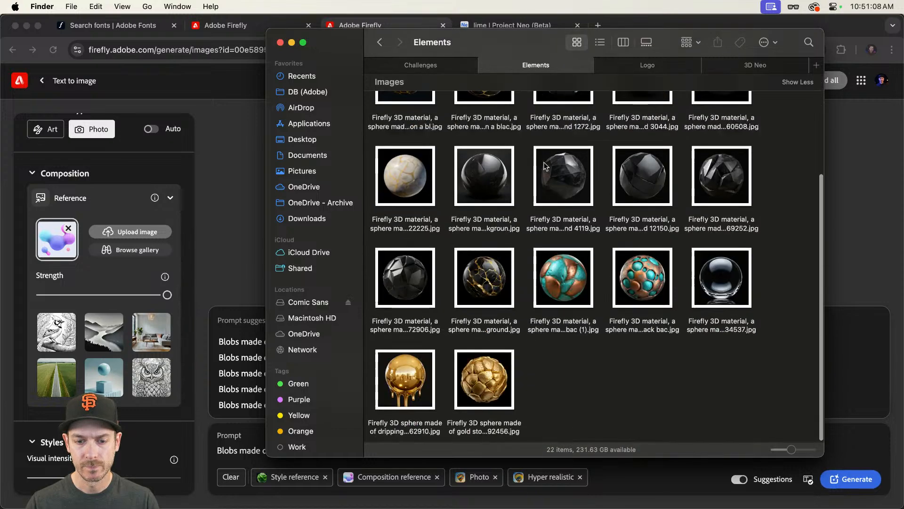
Step: Preview the gold stone sphere image and set it as the Firefly style reference
left_click(488, 381)
key("space")
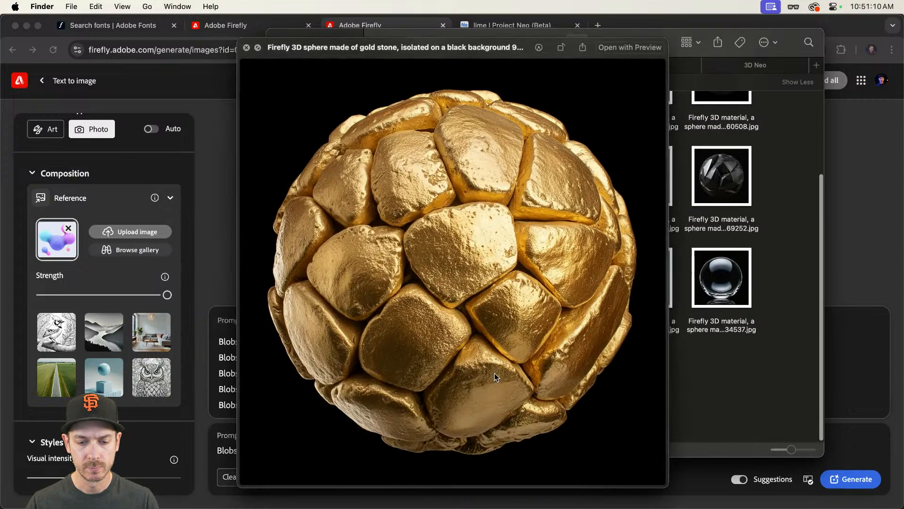
key("space")
left_click_drag(490, 372, 68, 281)
scroll(113, 325, "down", 6)
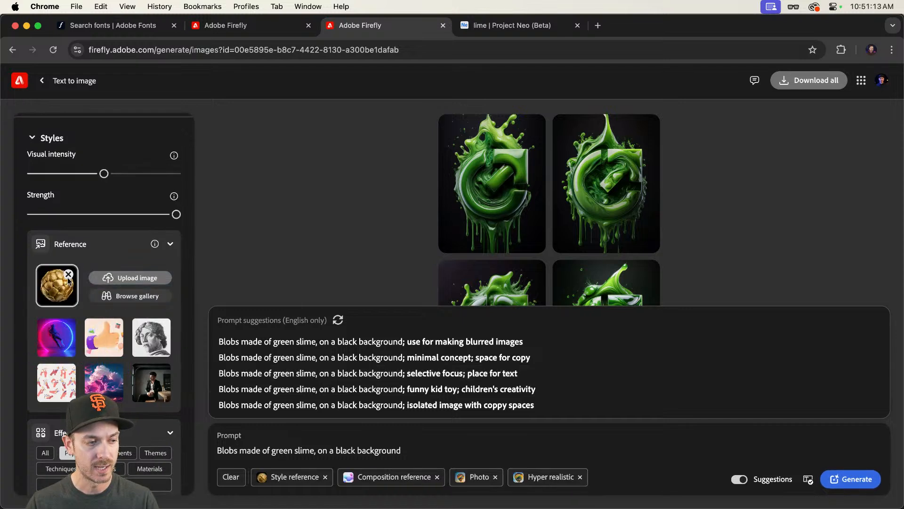
Step: Change the prompt to "Blobs made of gold, on a black background"
left_click(378, 479)
left_click_drag(281, 450, 312, 450)
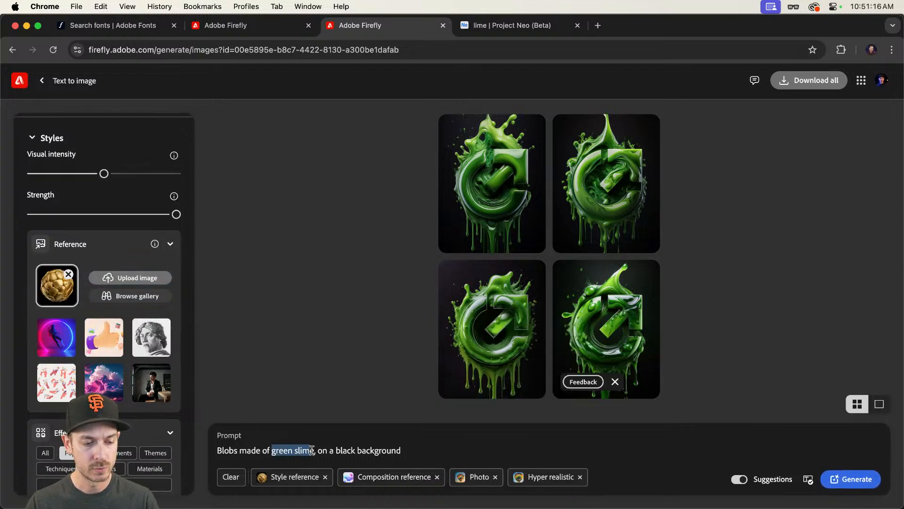
type("d")
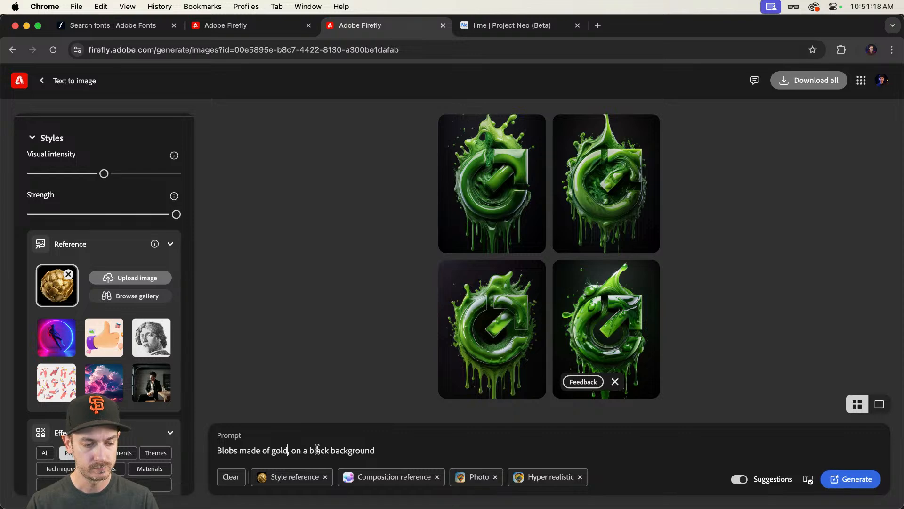
Step: Set the aspect ratio to Landscape (4:3) and generate the gold blob images
scroll(95, 190, "up", 10)
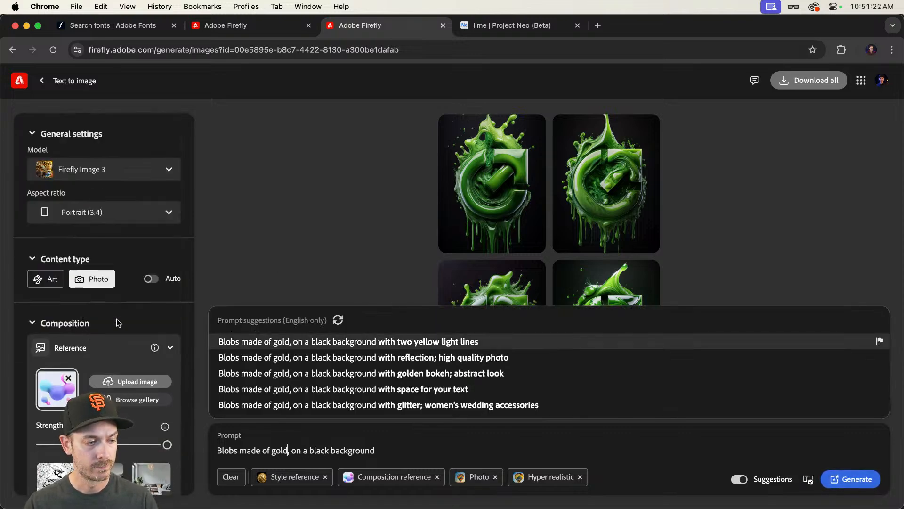
left_click(94, 217)
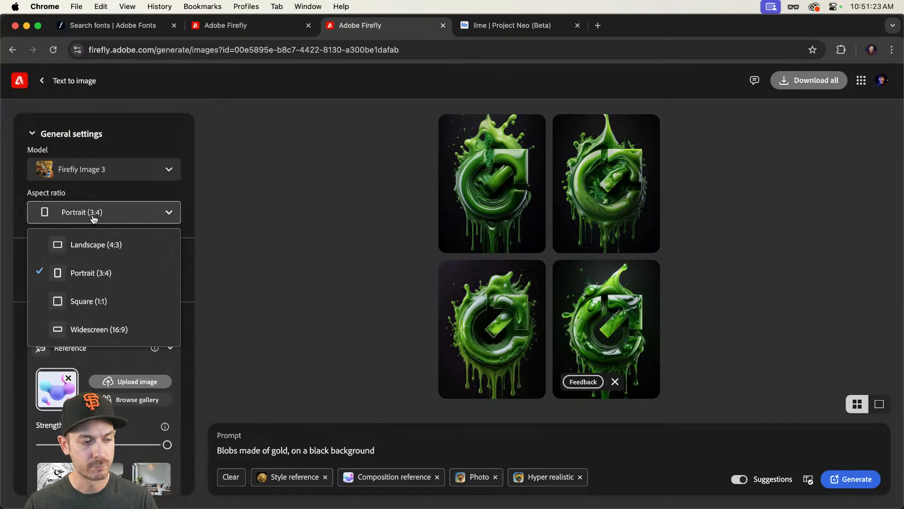
left_click(91, 245)
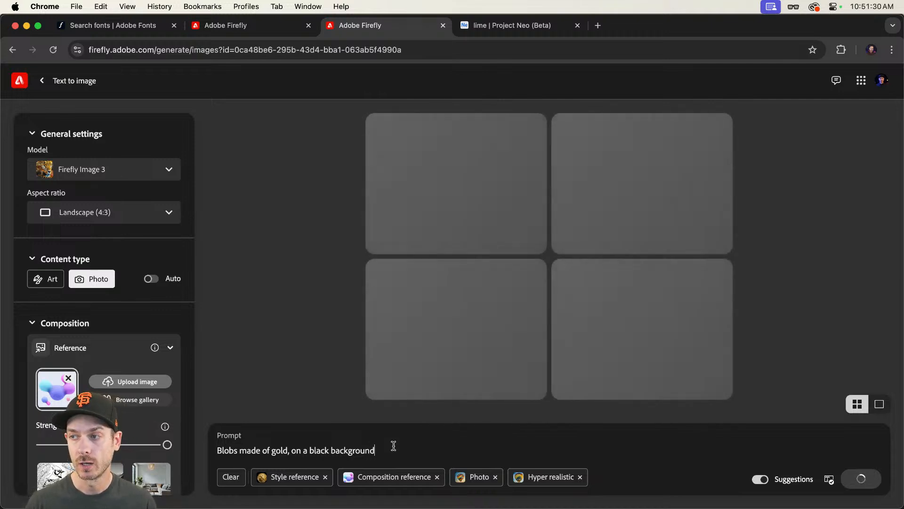
Step: Go back to the Firefly folder in Finder and open the Food folder of material sphere images
key("super+Tab")
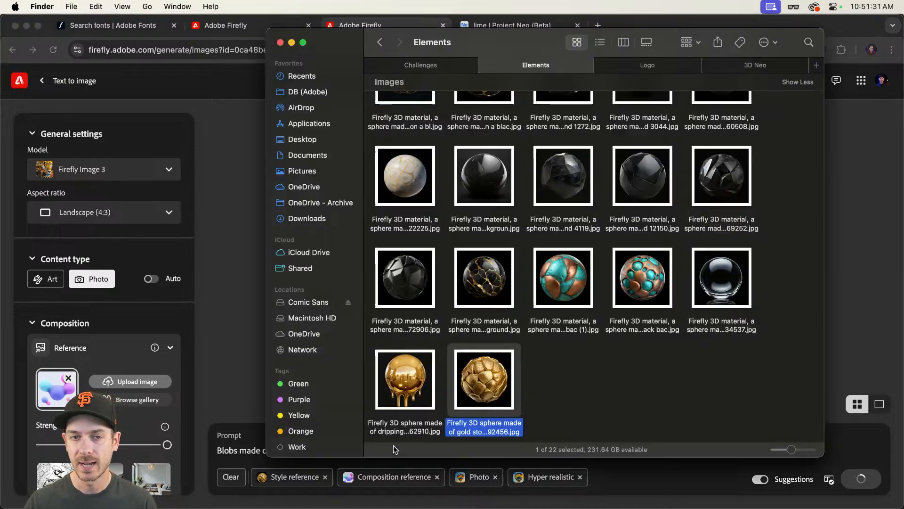
left_click(377, 45)
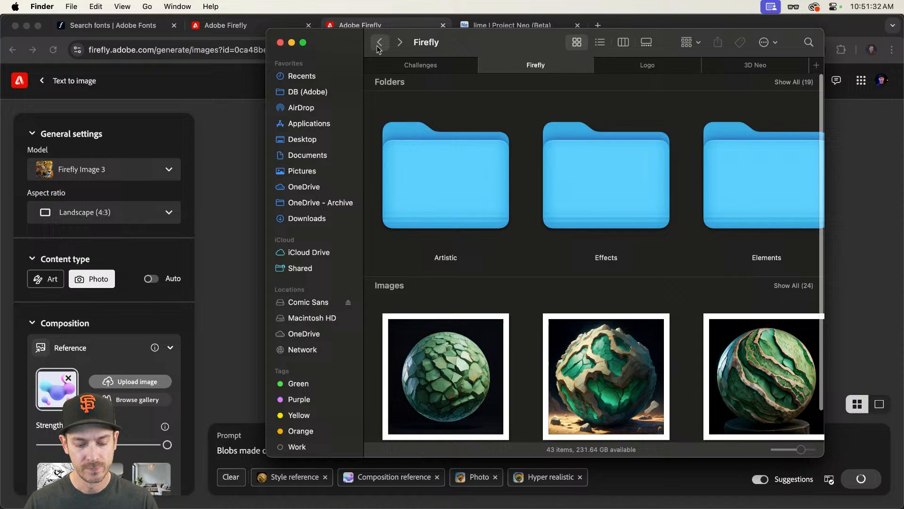
double_click(736, 185)
left_click_drag(476, 55, 420, 22)
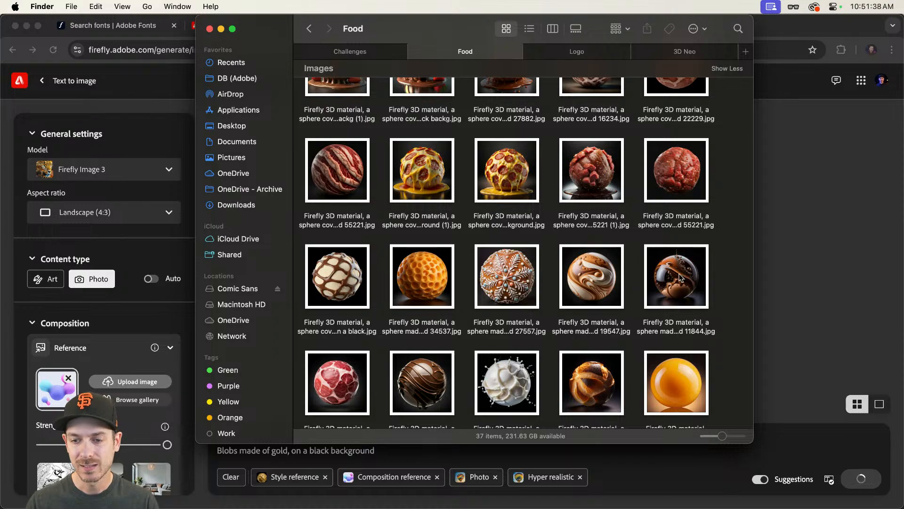
left_click(662, 292)
scroll(662, 293, "down", 5)
scroll(496, 309, "up", 3)
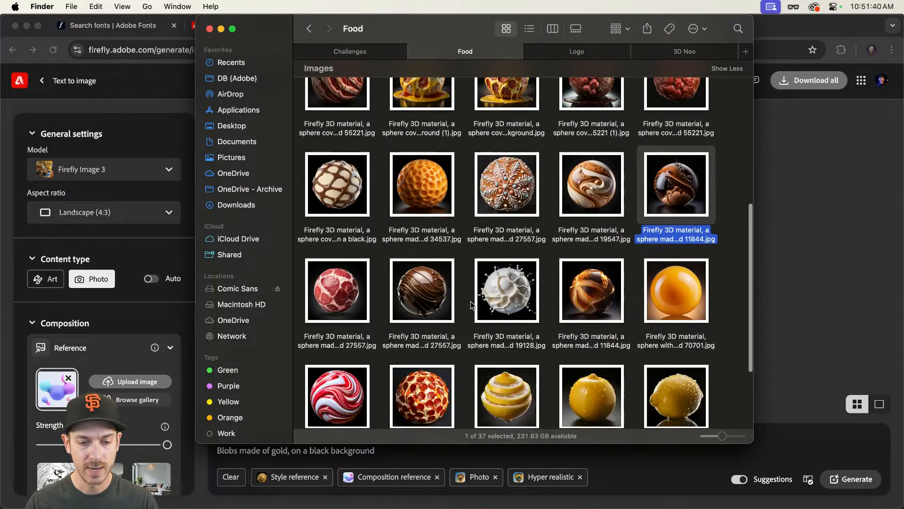
Step: Preview a chocolate sphere image in the Food folder, then return to Firefly
left_click(436, 282)
key("space")
key("space")
scroll(437, 280, "up", 10)
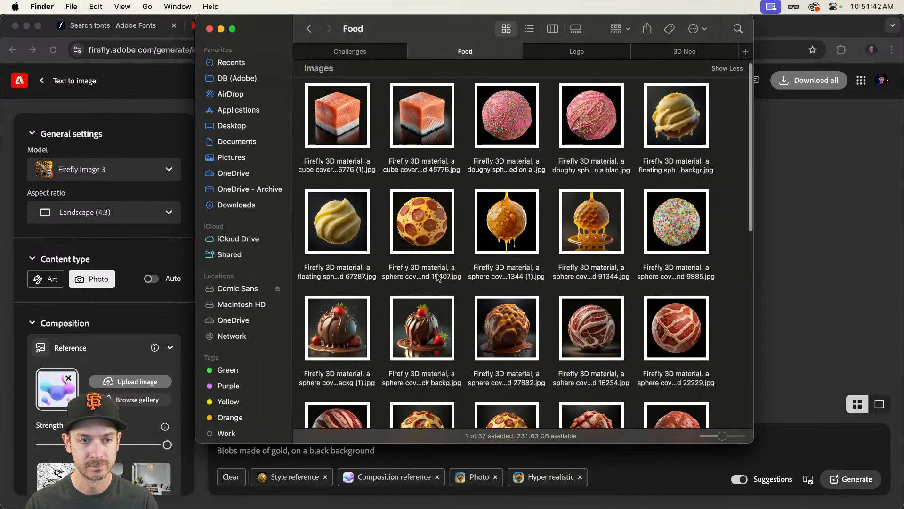
scroll(437, 278, "down", 5)
key("super+Tab")
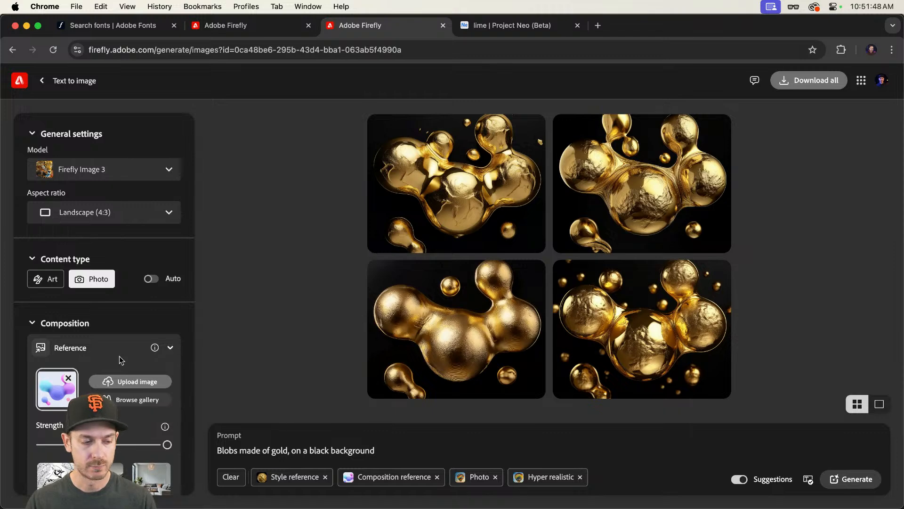
Step: Remove the style reference and generate with the prompt "Blobs made of dripping chocolate, on a black background"
scroll(121, 360, "down", 8)
left_click(69, 327)
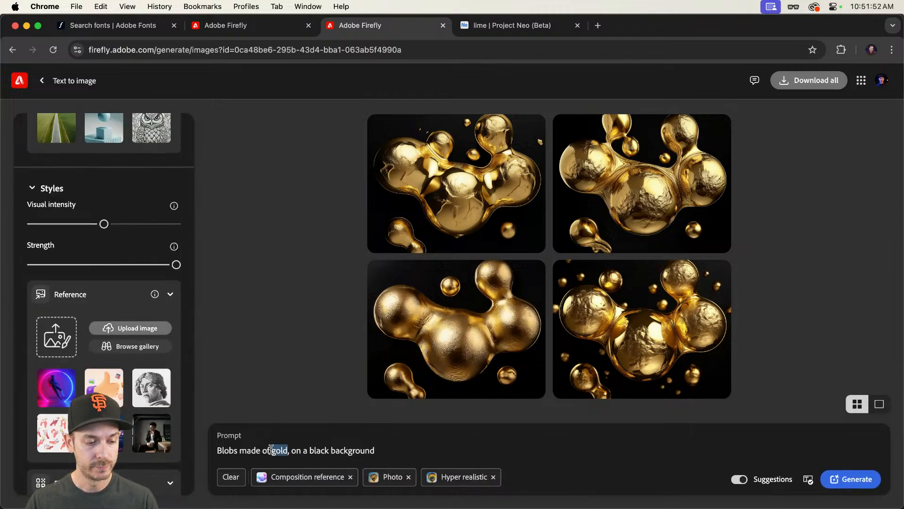
type("dripping choc")
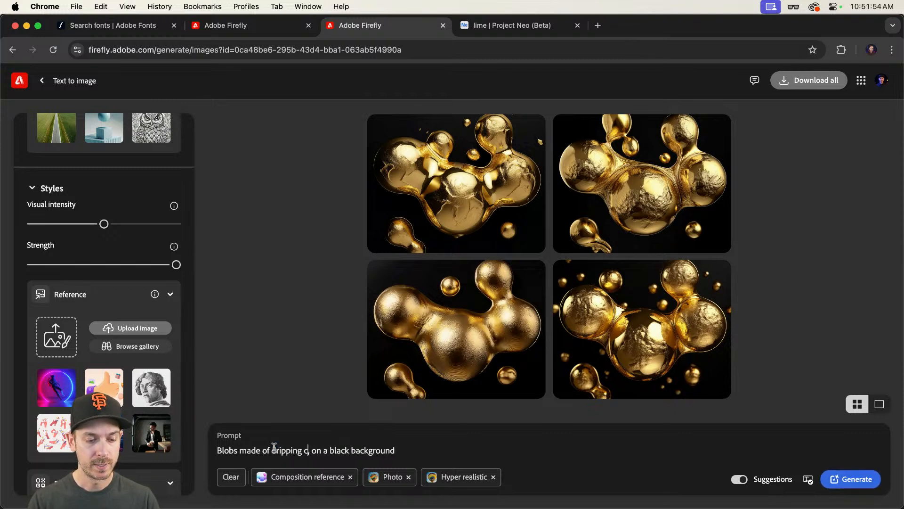
type("olate")
key("Return")
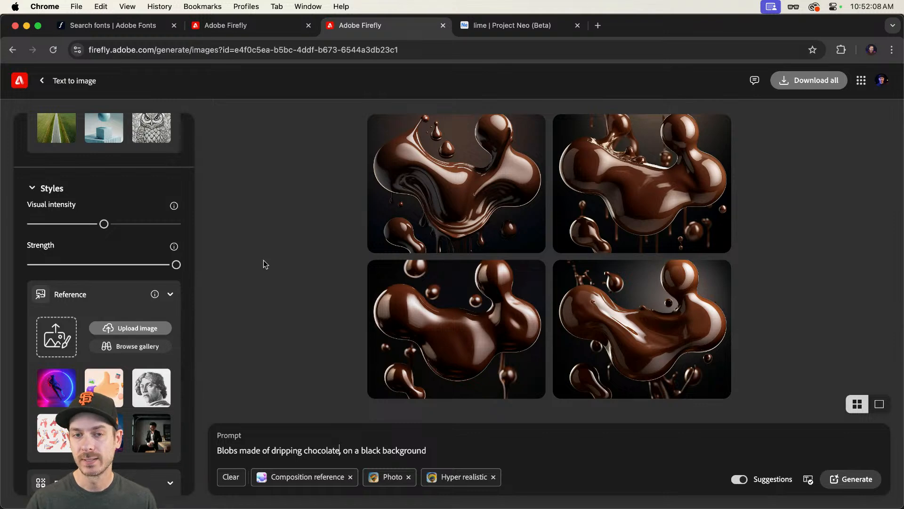
Step: Open the chocolate blob results in the enlarged viewer and step through them
left_click(386, 212)
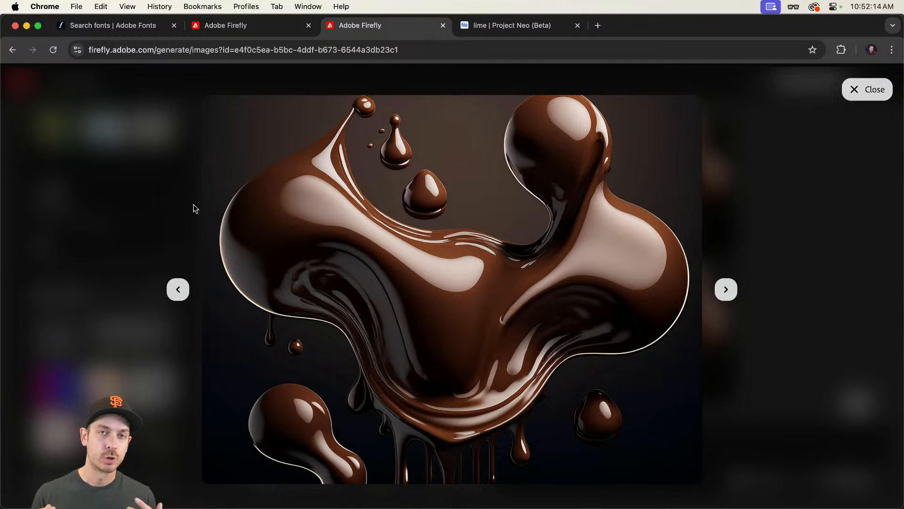
key("Right")
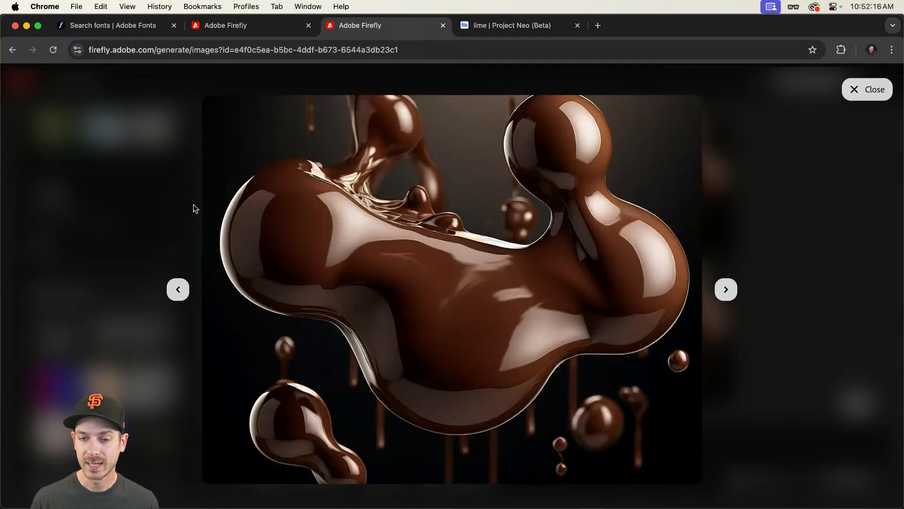
key("Right")
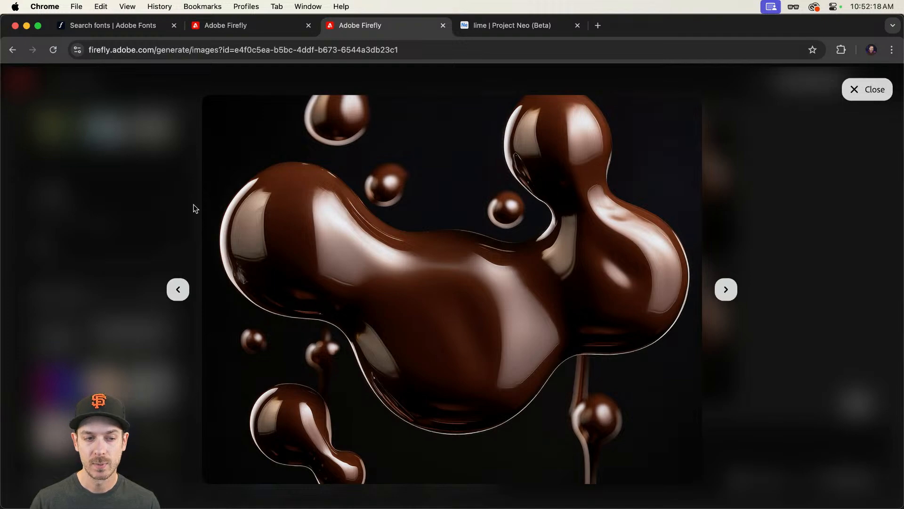
key("Escape")
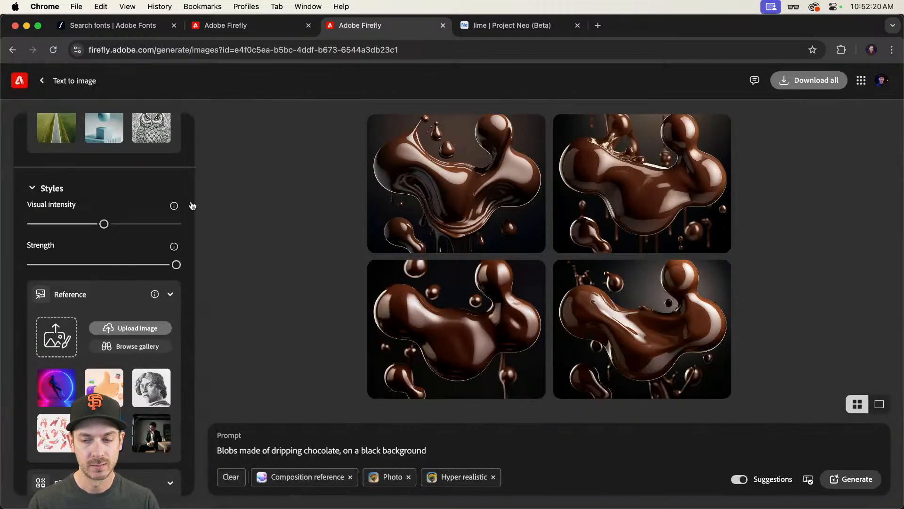
Step: Set the melted chocolate sphere image from Finder as the style reference and generate again
key("super+Tab")
key("space")
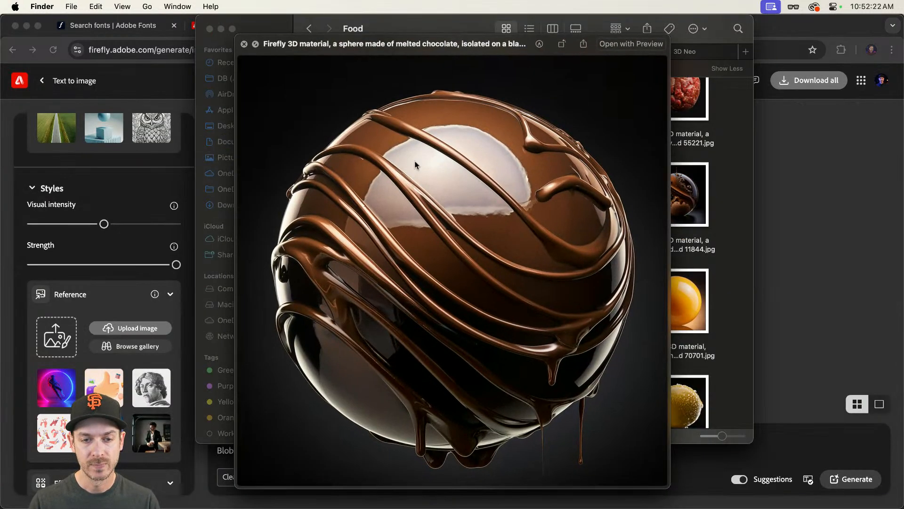
key("space")
left_click_drag(422, 288, 59, 331)
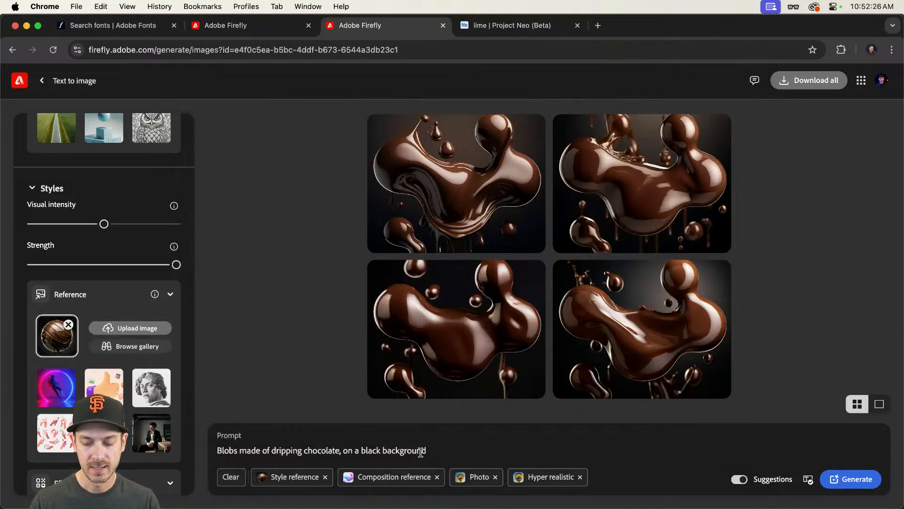
key("Return")
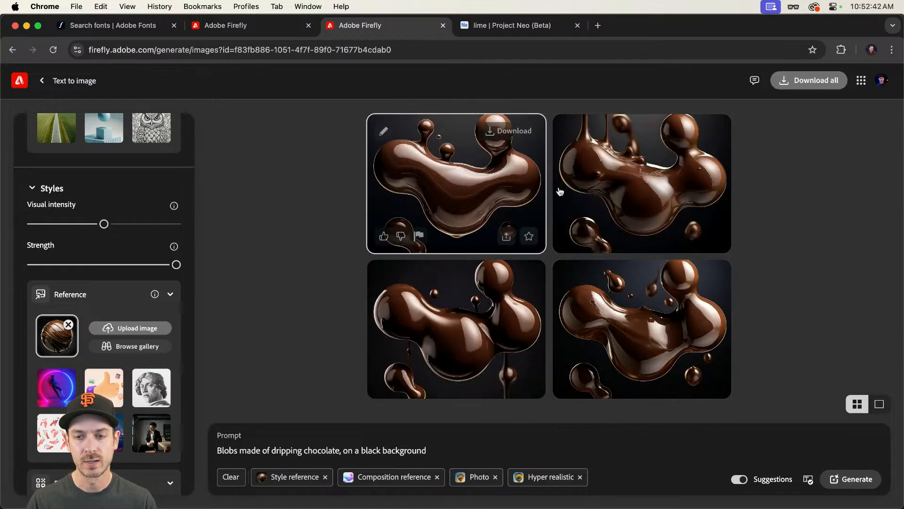
Step: Step through the new chocolate blob results in the enlarged viewer
left_click(471, 179)
key("Right")
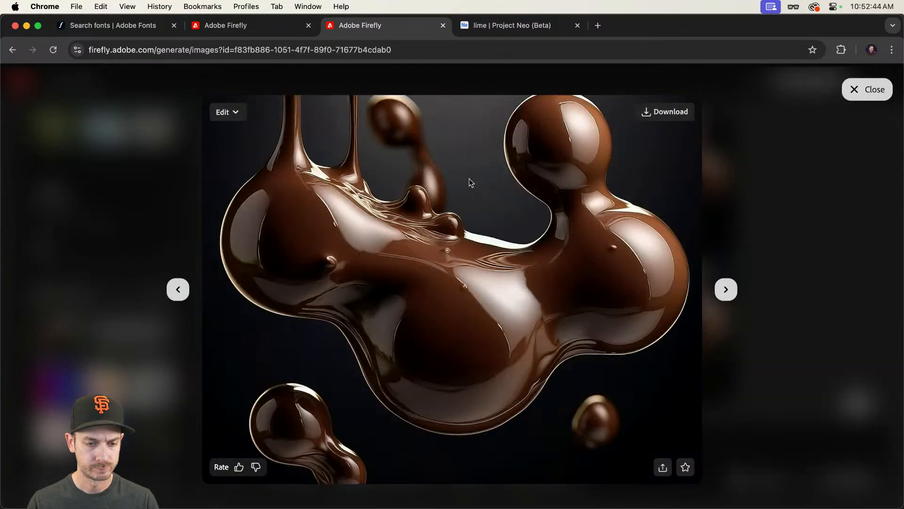
key("Right")
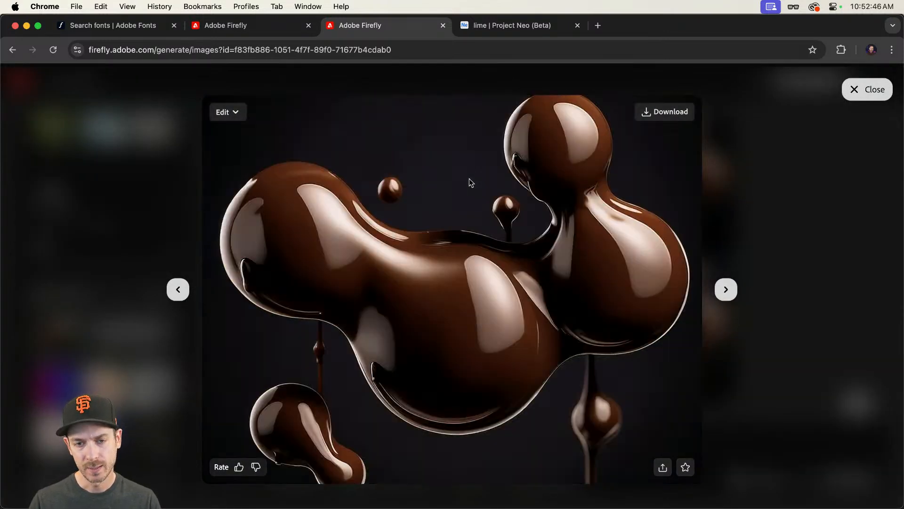
key("Right")
key("Right")
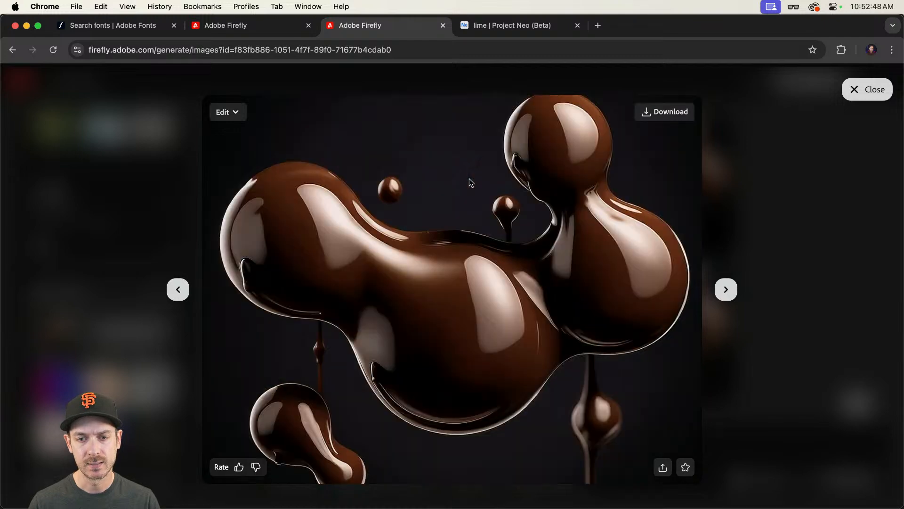
key("Right")
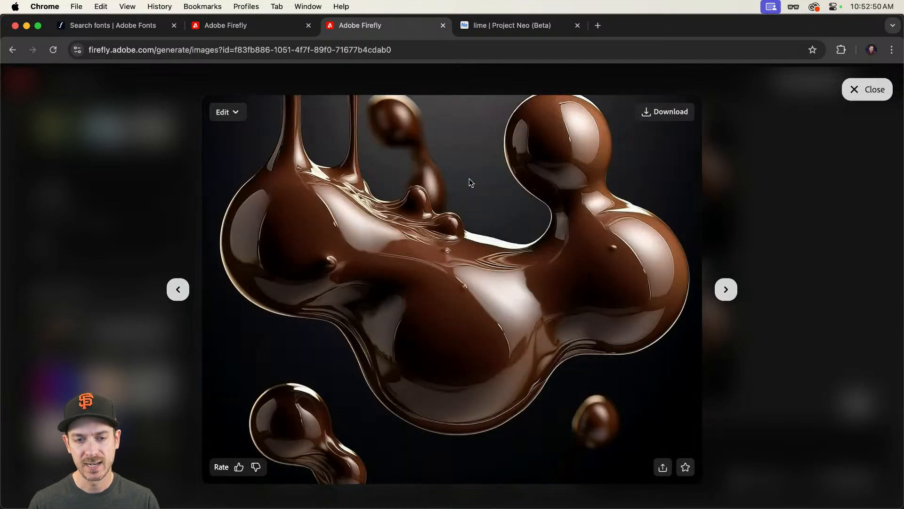
key("Escape")
left_click(599, 185)
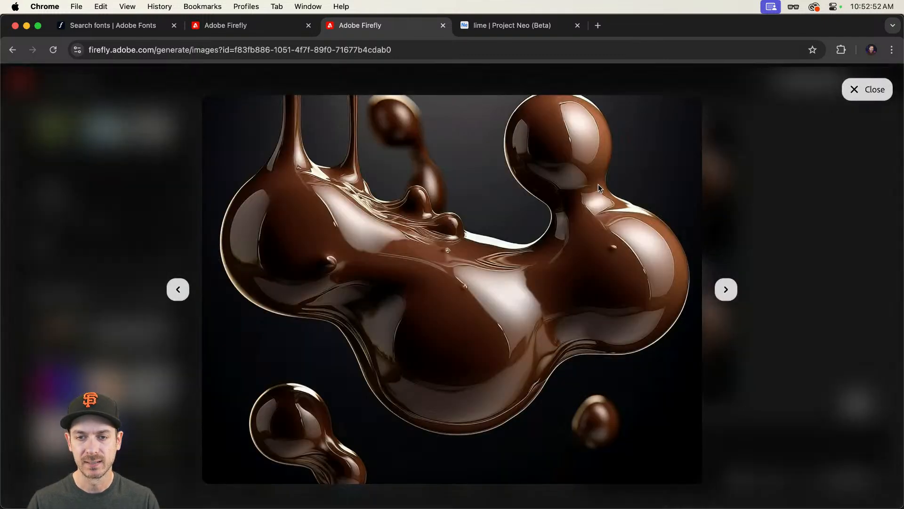
key("Escape")
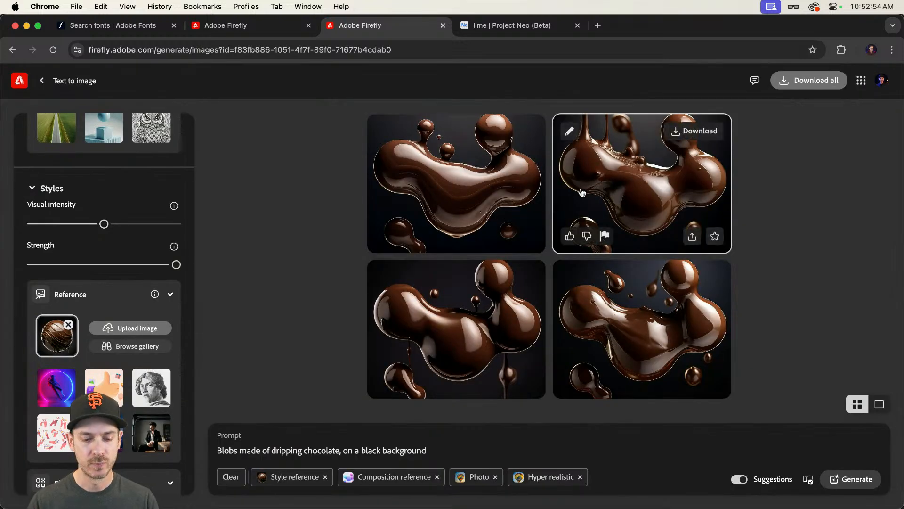
Step: Remove the Hyper realistic effect to regenerate, and close the Project Neo tab
left_click(580, 478)
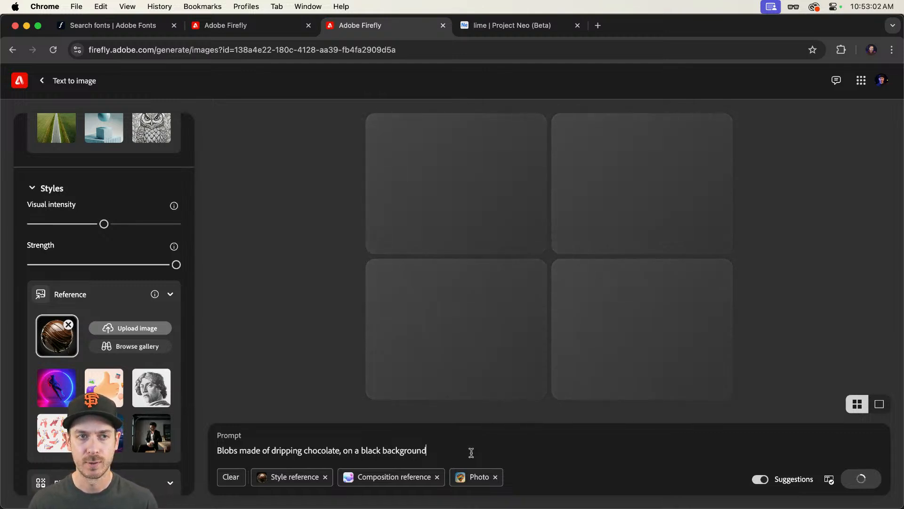
left_click(578, 25)
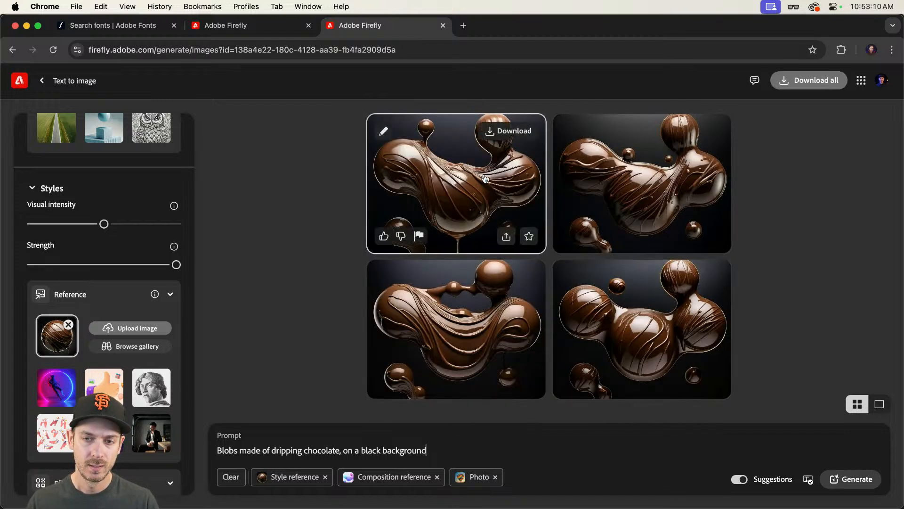
Step: Step through the regenerated chocolate blob images in the enlarged viewer
left_click(485, 178)
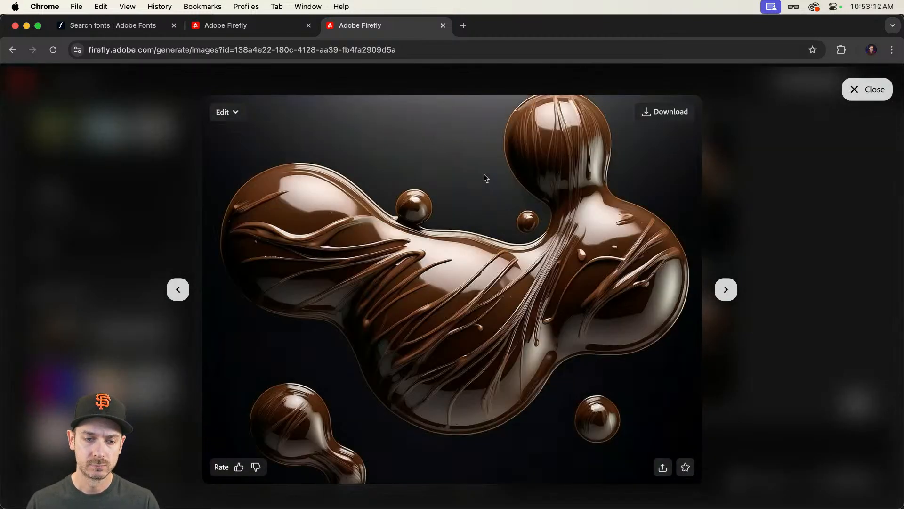
key("Right")
key("Right")
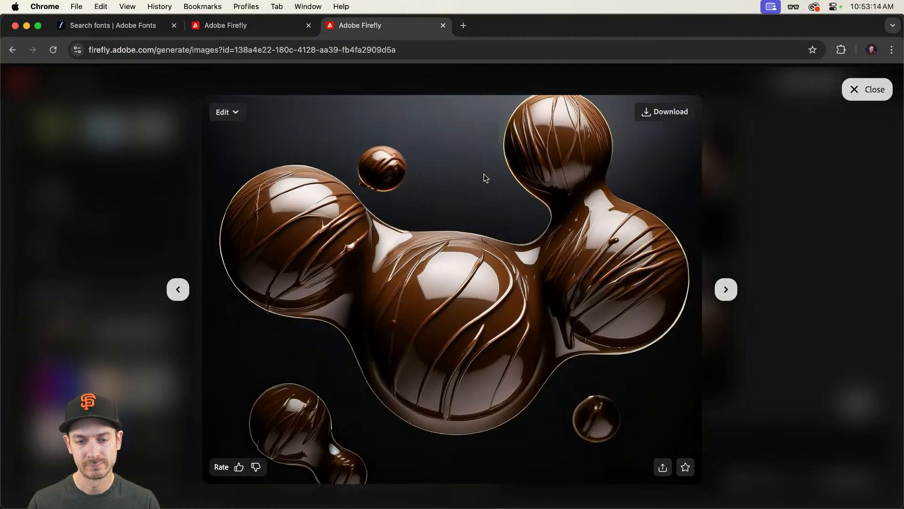
key("Escape")
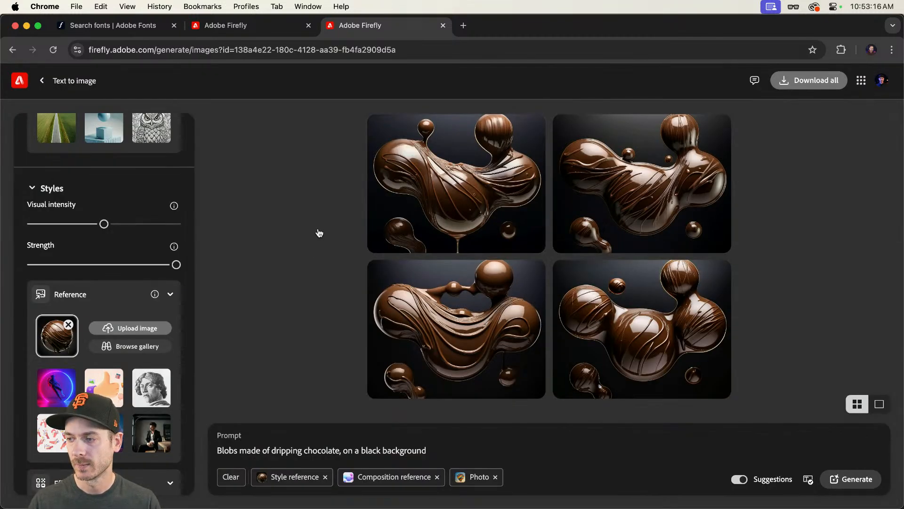
Step: Set the melted cheese and teeth sphere image from the Finder Weird folder as the style reference
key("super+Tab")
scroll(463, 198, "up", 10)
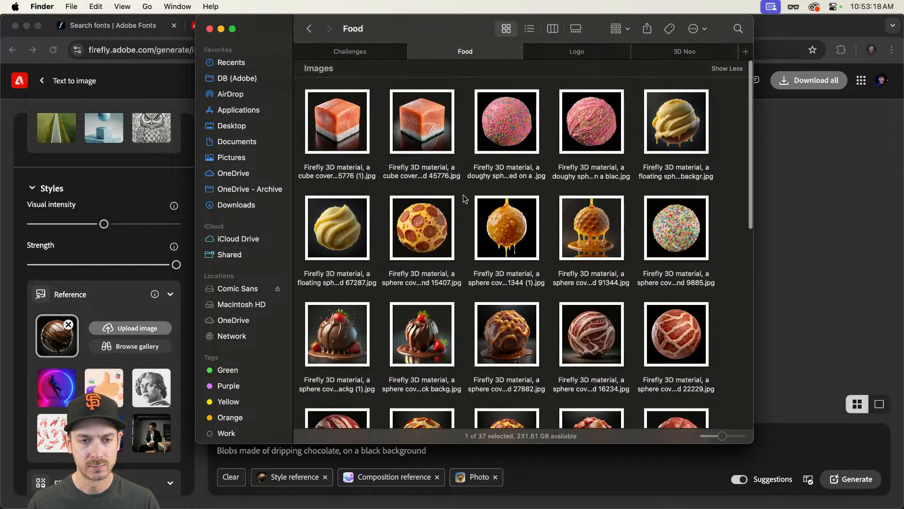
left_click(308, 29)
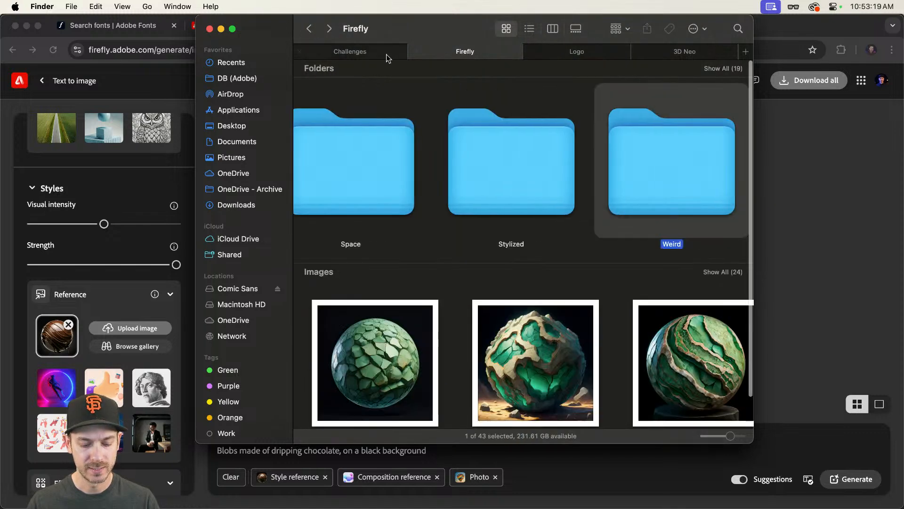
double_click(662, 154)
scroll(626, 178, "up", 15)
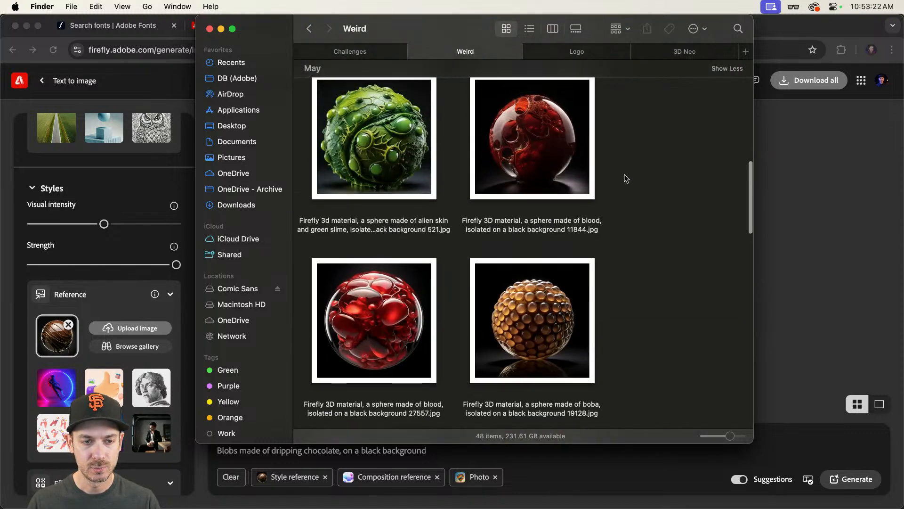
scroll(341, 326, "down", 2)
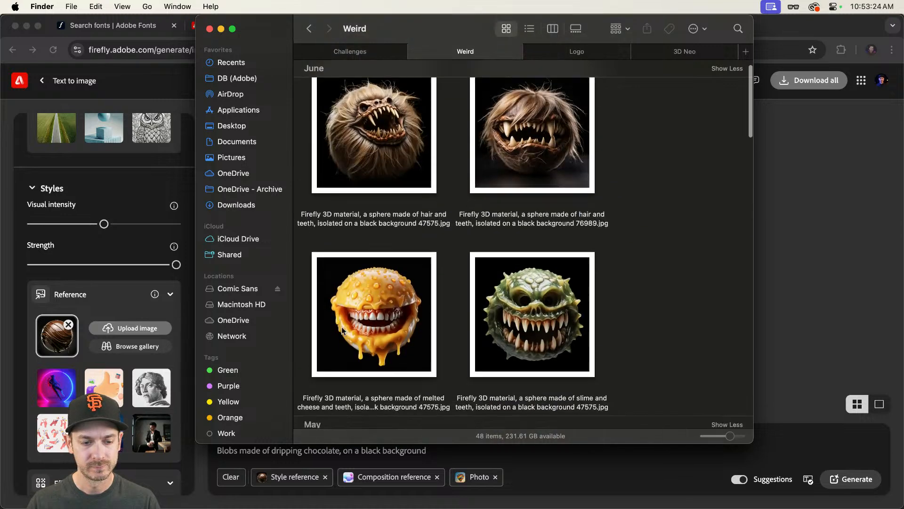
left_click(369, 289)
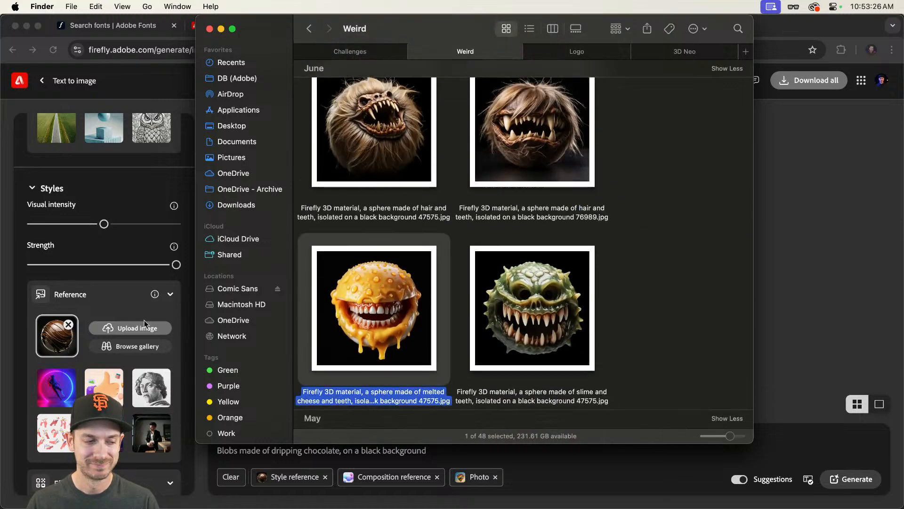
scroll(144, 324, "down", 3)
left_click_drag(371, 319, 57, 227)
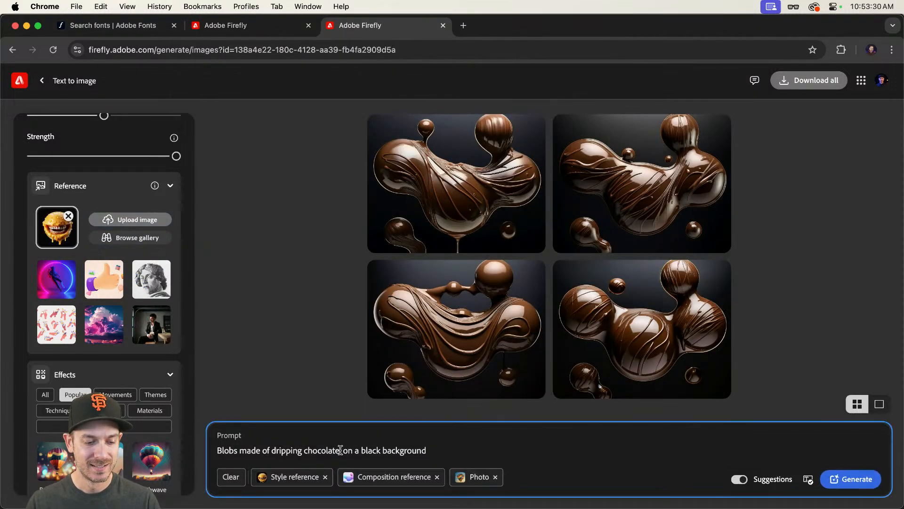
Step: Change the prompt to "Blobs made dripping cheese and teeth, on a black background" and generate
left_click_drag(336, 449, 266, 445)
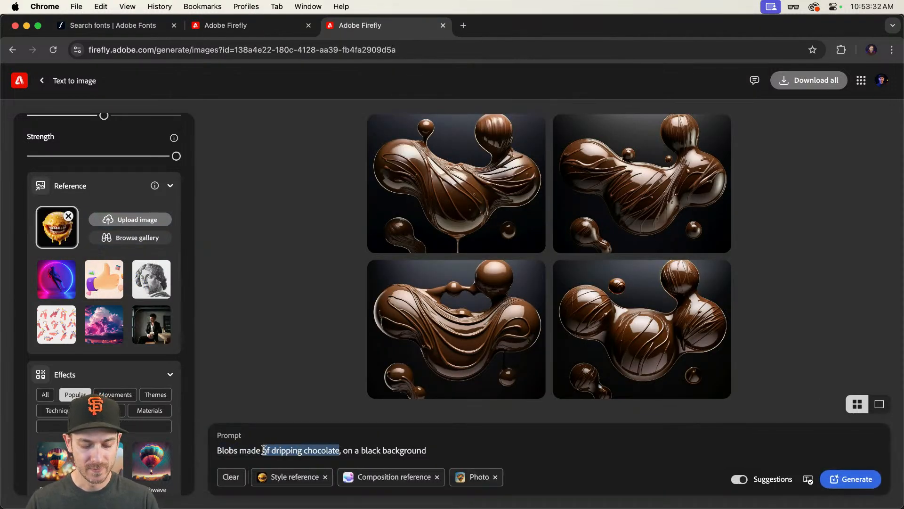
type("drip")
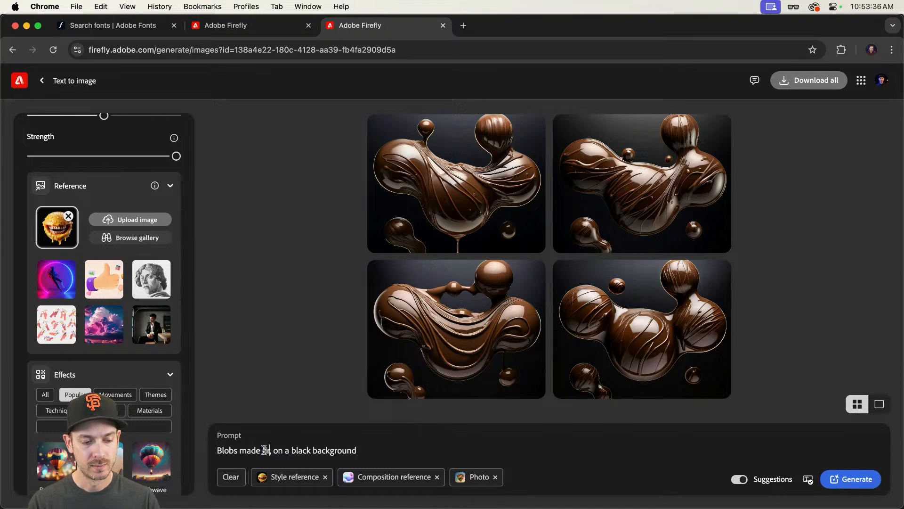
type("ping")
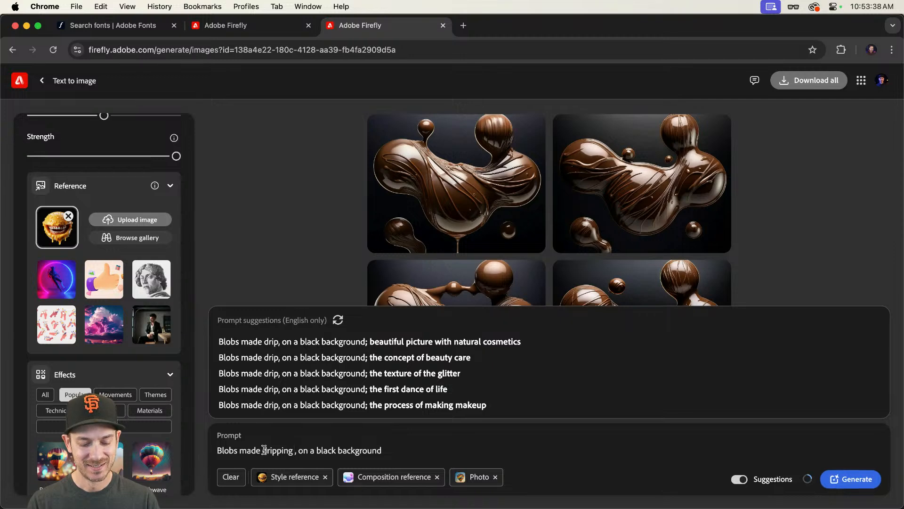
type(" cheese and tee")
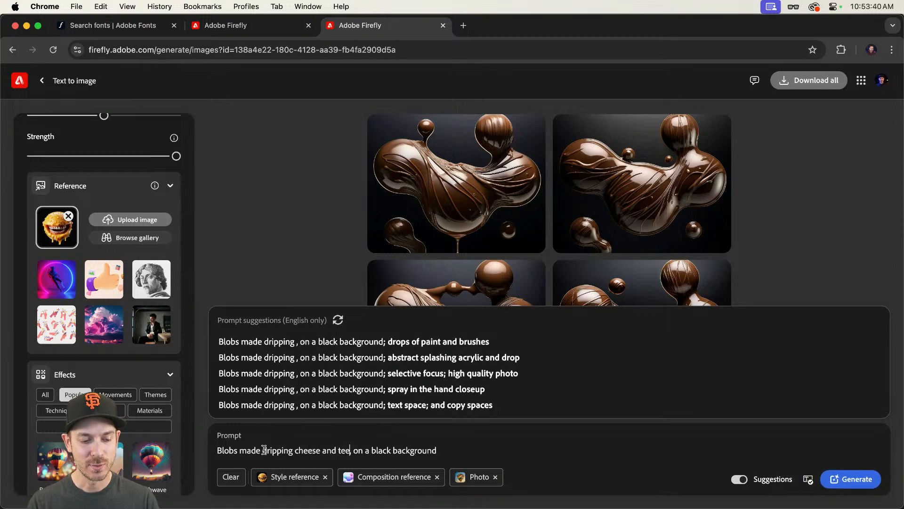
type("th,")
key("Return")
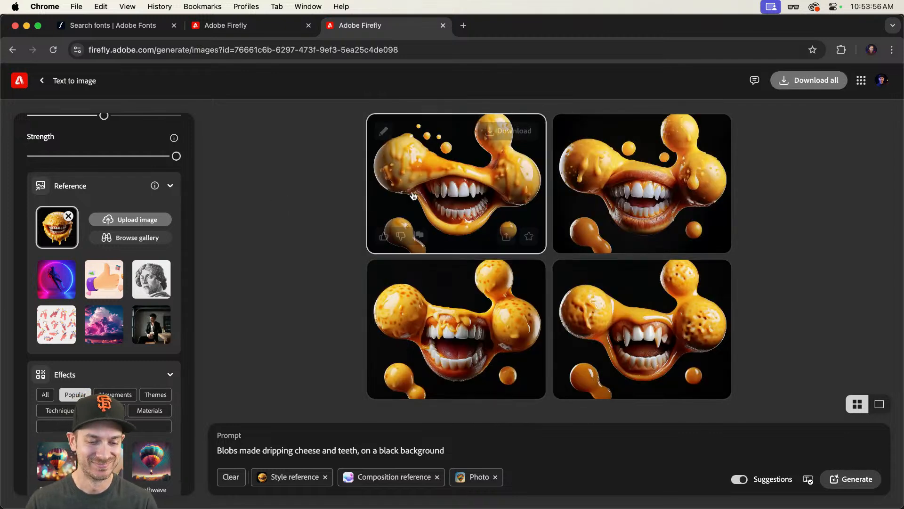
Step: Step through the cheese and teeth blob results in the enlarged viewer
left_click(672, 250)
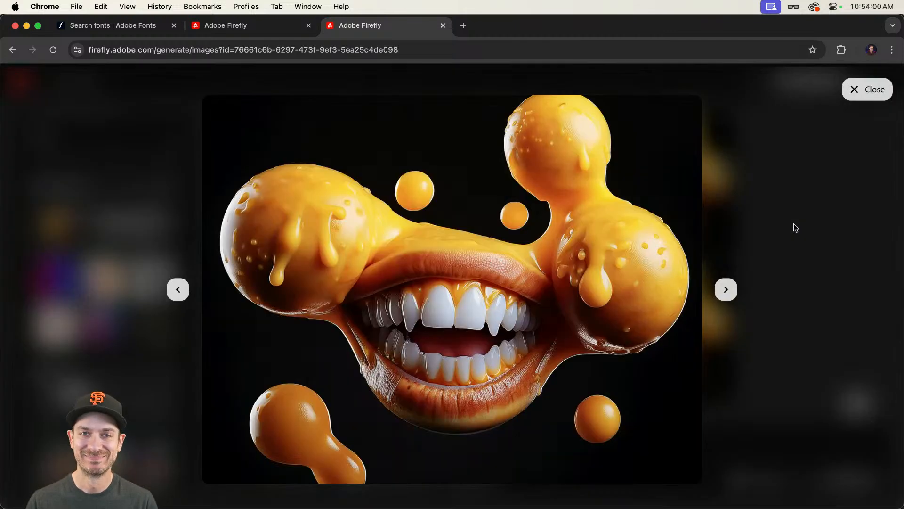
key("Right")
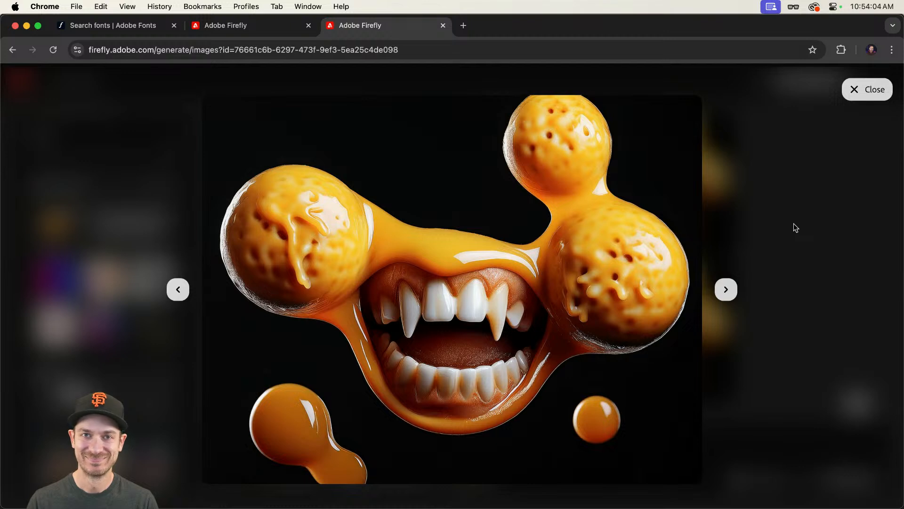
key("Escape")
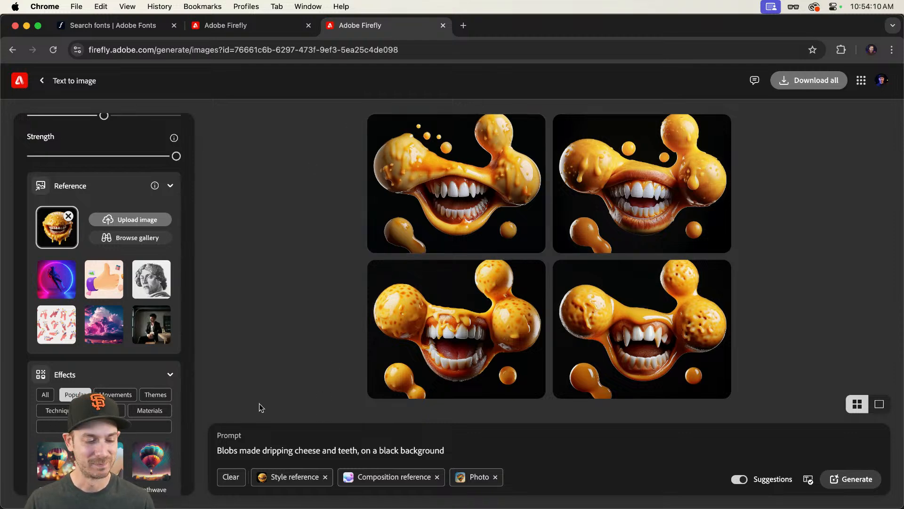
Step: Set the rock and lava sphere image from the Finder Natural folder as the style reference
key("super+Tab")
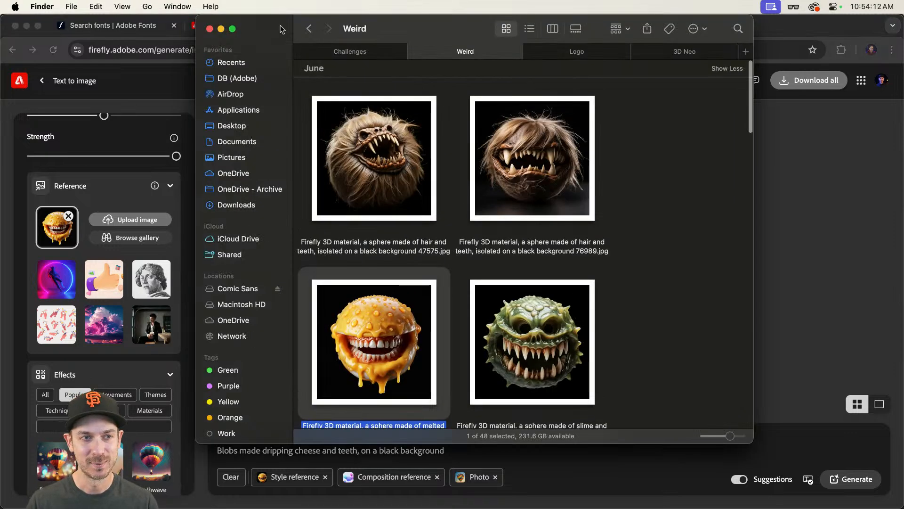
left_click(309, 28)
scroll(485, 109, "right", 5)
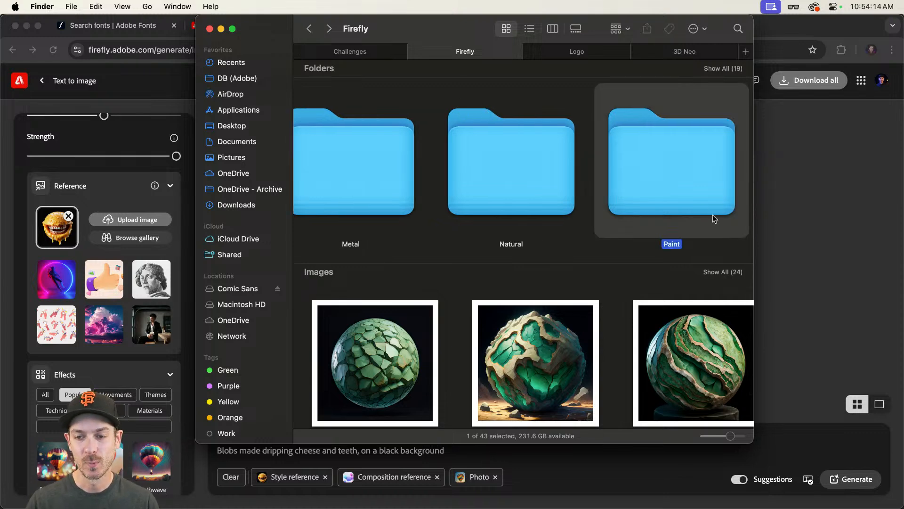
double_click(505, 180)
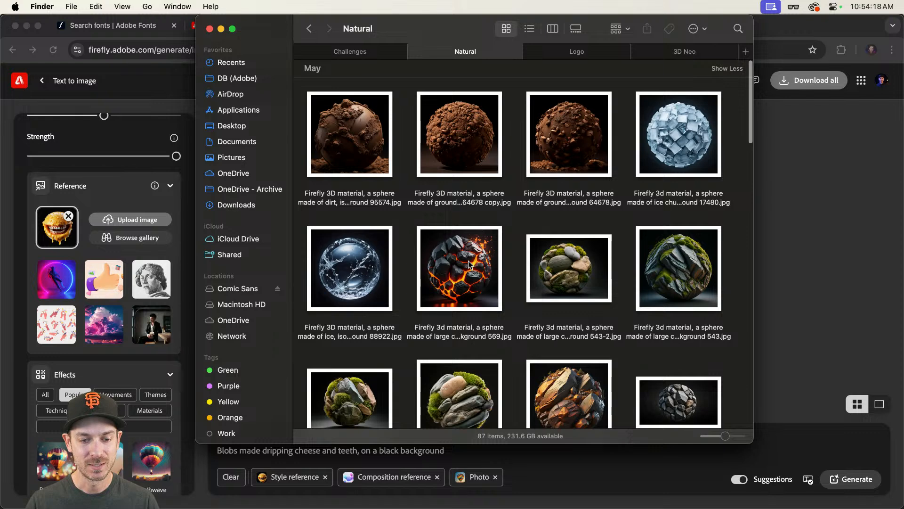
left_click_drag(468, 264, 57, 229)
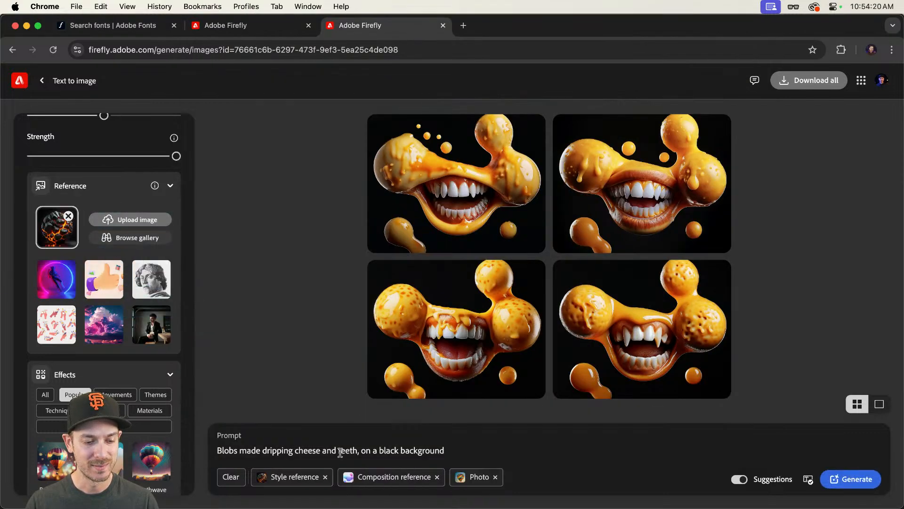
Step: Change the prompt to "Blobs made rock and lava, on a black background" and generate
left_click_drag(357, 451, 262, 451)
type("rock an")
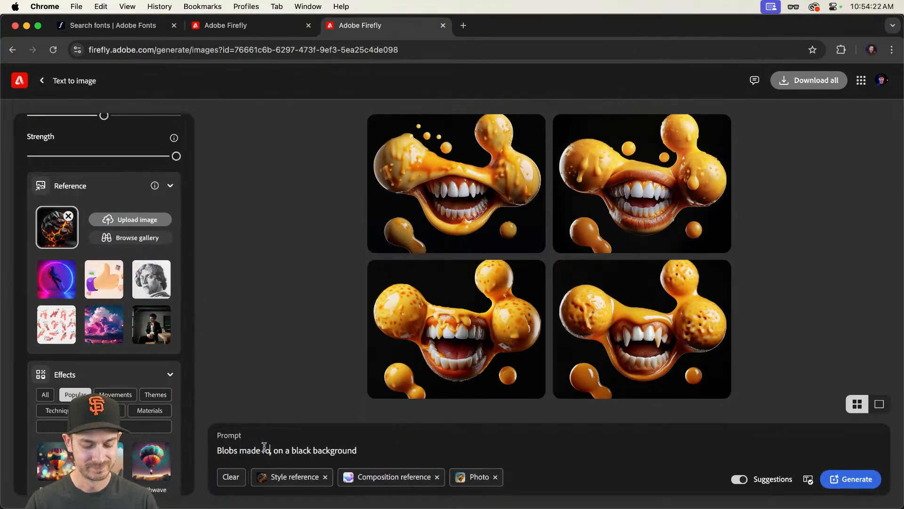
type("d lava")
key("Return")
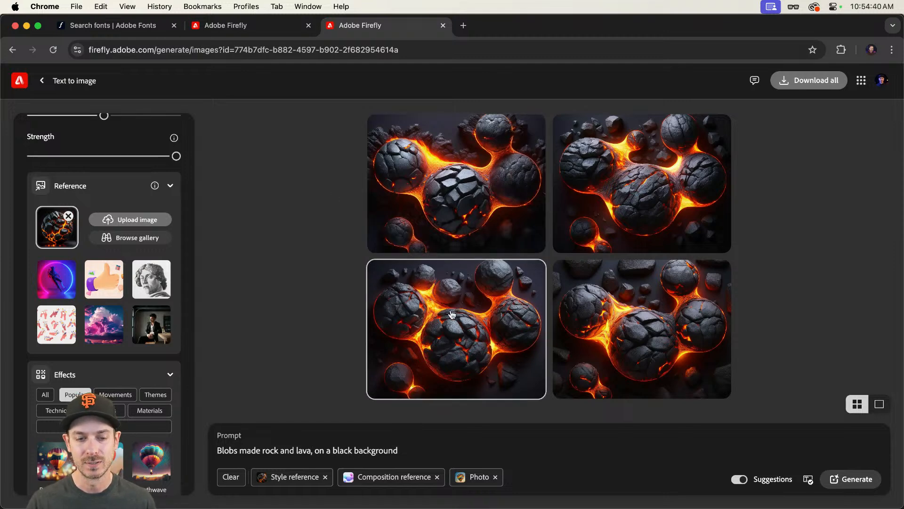
Step: Step through the rock and lava blob results in the enlarged viewer
left_click(643, 194)
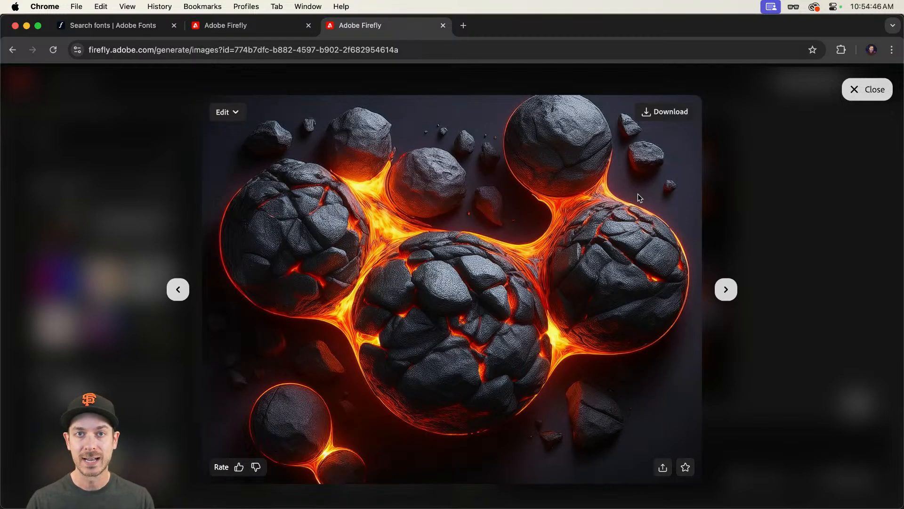
key("Right")
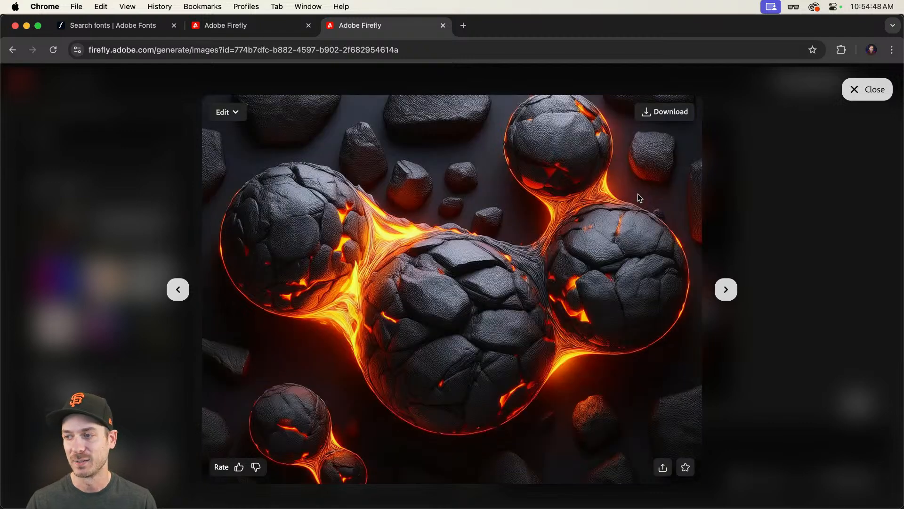
key("Right")
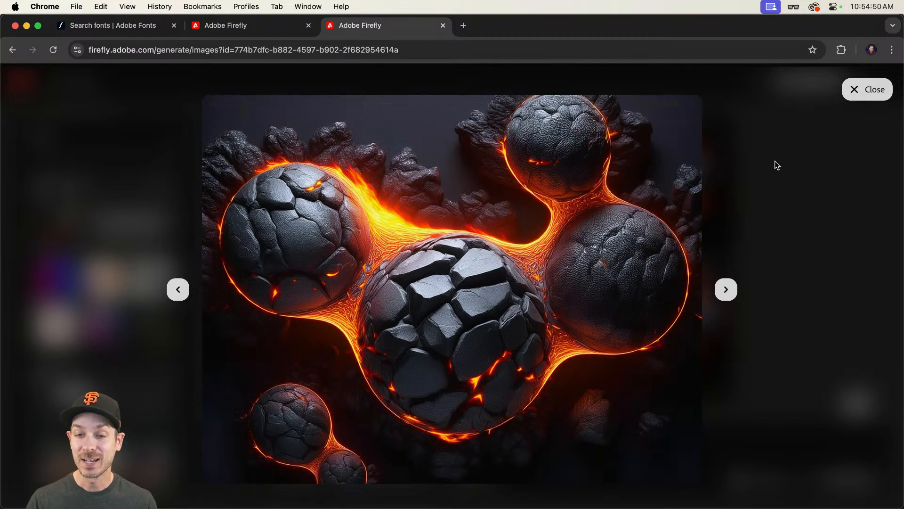
key("Escape")
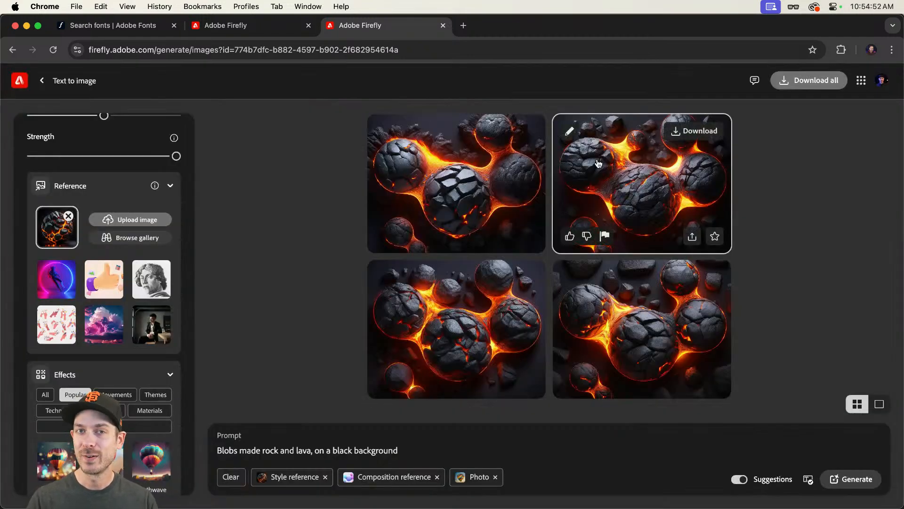